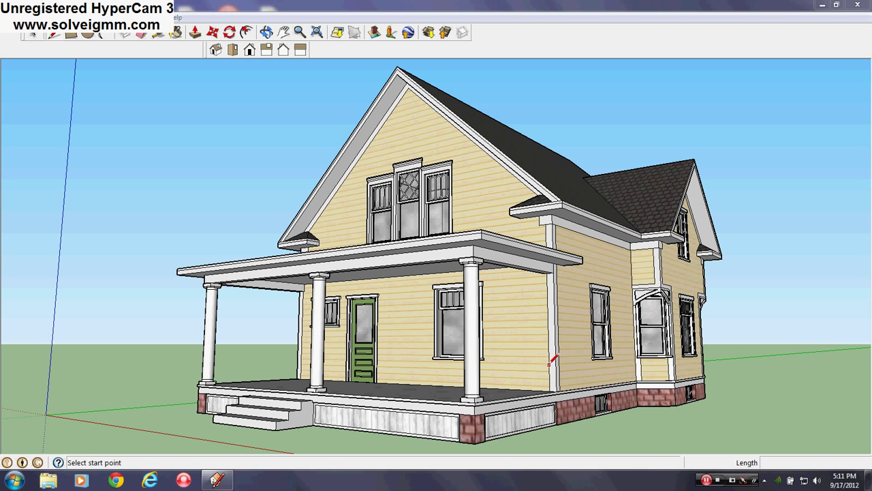
- Examine the house exterior from the front, the sides and the rear, including the separate yellow column
{"action": "mouse_move", "coordinate": [613, 281]}
{"action": "middle_mouse_down"}
{"action": "mouse_move", "coordinate": [583, 302]}
{"action": "mouse_move", "coordinate": [498, 302]}
{"action": "mouse_move", "coordinate": [738, 332]}
{"action": "mouse_move", "coordinate": [625, 282]}
{"action": "mouse_move", "coordinate": [633, 295]}
{"action": "mouse_move", "coordinate": [389, 306]}
{"action": "mouse_move", "coordinate": [526, 306]}
{"action": "mouse_move", "coordinate": [359, 343]}
{"action": "mouse_move", "coordinate": [170, 332]}
{"action": "middle_mouse_up"}
{"action": "scroll", "coordinate": [715, 331], "scroll_direction": "up", "scroll_amount": 3}
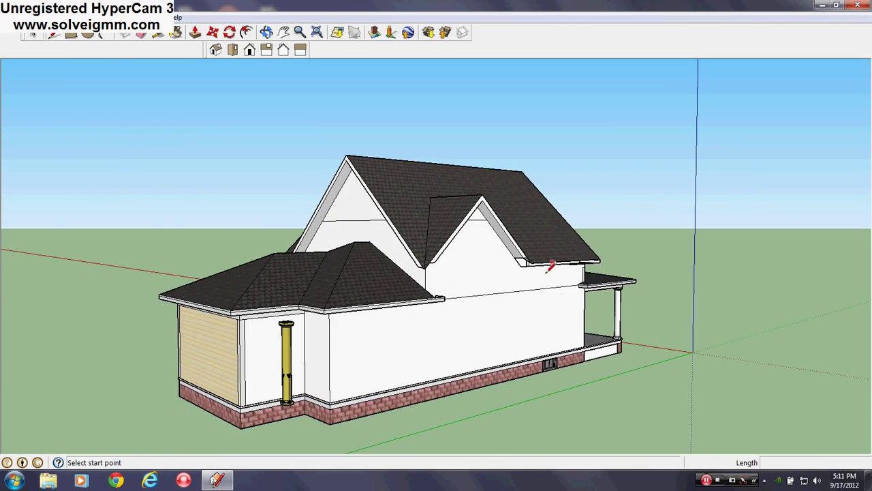
{"action": "mouse_move", "coordinate": [326, 234]}
{"action": "middle_mouse_down"}
{"action": "mouse_move", "coordinate": [419, 272]}
{"action": "mouse_move", "coordinate": [765, 259]}
{"action": "middle_mouse_up"}
{"action": "mouse_move", "coordinate": [545, 279]}
{"action": "middle_mouse_down"}
{"action": "mouse_move", "coordinate": [427, 301]}
{"action": "mouse_move", "coordinate": [179, 288]}
{"action": "mouse_move", "coordinate": [535, 254]}
{"action": "middle_mouse_up"}
{"action": "mouse_move", "coordinate": [492, 319]}
{"action": "middle_mouse_down"}
{"action": "mouse_move", "coordinate": [496, 273]}
{"action": "mouse_move", "coordinate": [247, 278]}
{"action": "mouse_move", "coordinate": [325, 277]}
{"action": "middle_mouse_up"}
{"action": "mouse_move", "coordinate": [311, 335]}
{"action": "middle_mouse_down"}
{"action": "mouse_move", "coordinate": [332, 327]}
{"action": "mouse_move", "coordinate": [284, 333]}
{"action": "mouse_move", "coordinate": [299, 310]}
{"action": "mouse_move", "coordinate": [424, 370]}
{"action": "mouse_move", "coordinate": [175, 352]}
{"action": "middle_mouse_up"}
{"action": "scroll", "coordinate": [368, 334], "scroll_direction": "down", "scroll_amount": 3}
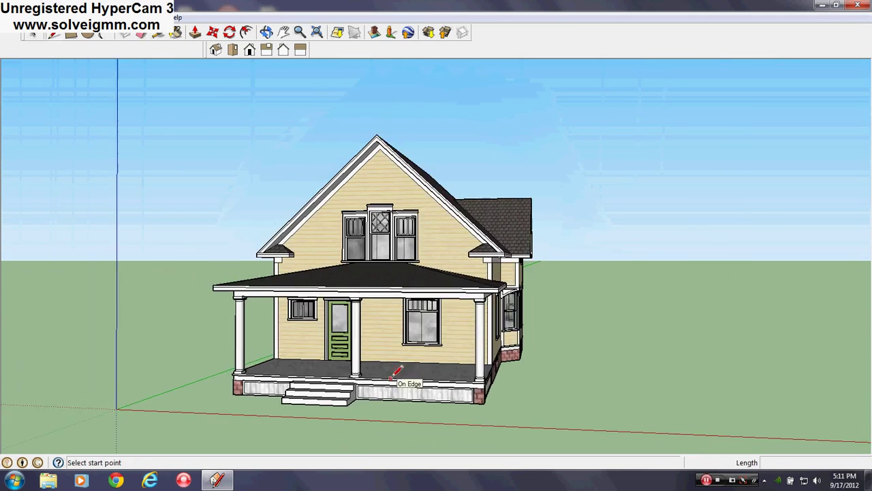
{"action": "scroll", "coordinate": [342, 328], "scroll_direction": "up", "scroll_amount": 3}
{"action": "middle_click_drag", "start_coordinate": [342, 329], "coordinate": [518, 312]}
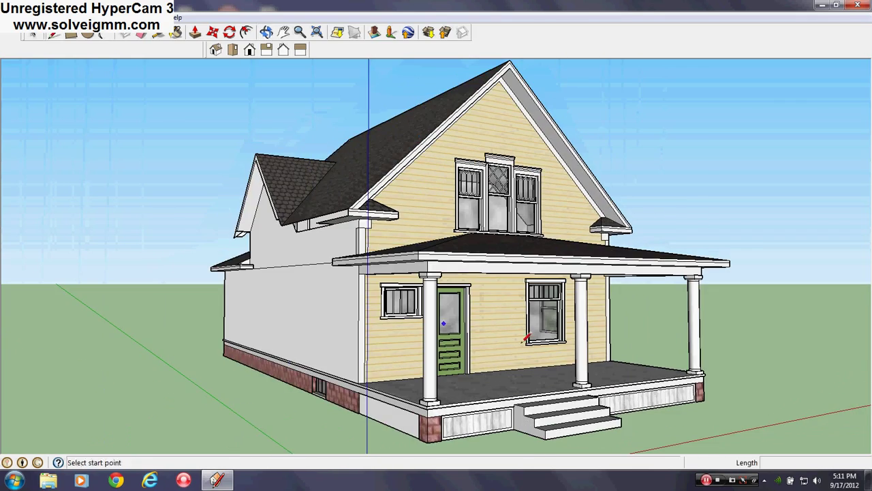
{"action": "middle_click_drag", "start_coordinate": [565, 374], "coordinate": [444, 320]}
{"action": "scroll", "coordinate": [443, 328], "scroll_direction": "down", "scroll_amount": 1}
{"action": "scroll", "coordinate": [430, 395], "scroll_direction": "up", "scroll_amount": 1}
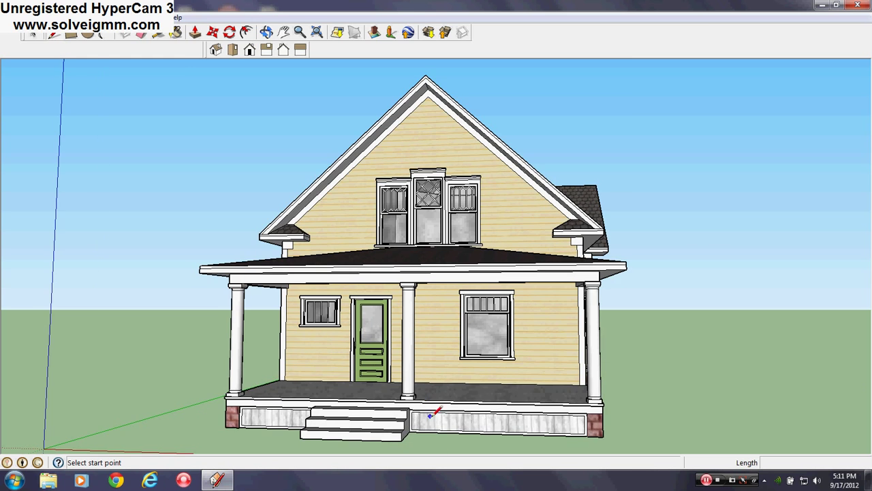
{"action": "middle_click_drag", "start_coordinate": [549, 407], "coordinate": [742, 403]}
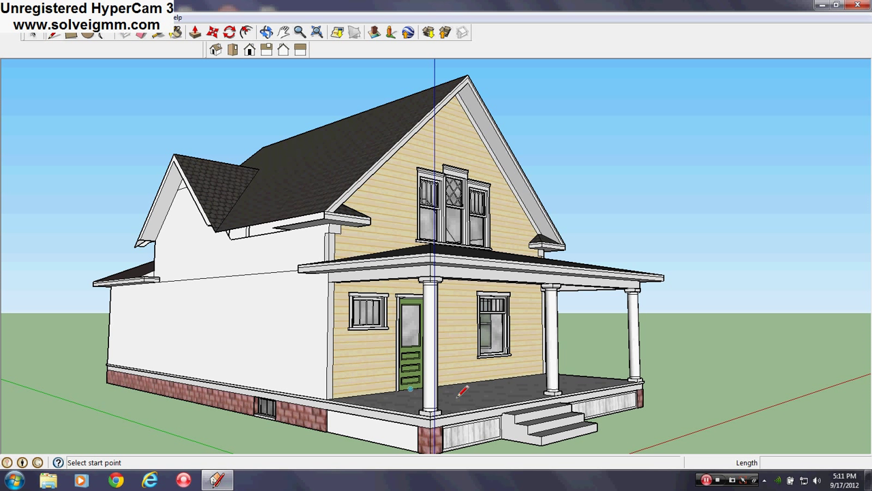
- Examine the front porch, its columns, deck and steps from both front corners
{"action": "middle_click_drag", "start_coordinate": [441, 371], "coordinate": [280, 400]}
{"action": "scroll", "coordinate": [280, 400], "scroll_direction": "up", "scroll_amount": 3}
{"action": "scroll", "coordinate": [364, 394], "scroll_direction": "up", "scroll_amount": 3}
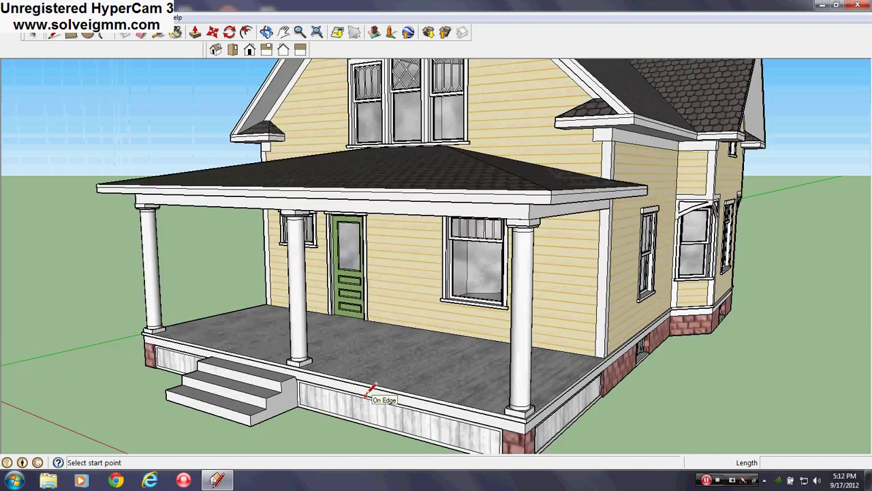
{"action": "scroll", "coordinate": [360, 399], "scroll_direction": "down", "scroll_amount": 3}
{"action": "scroll", "coordinate": [307, 404], "scroll_direction": "up", "scroll_amount": 3}
{"action": "middle_click_drag", "start_coordinate": [306, 405], "coordinate": [269, 403]}
{"action": "scroll", "coordinate": [302, 402], "scroll_direction": "down", "scroll_amount": 3}
{"action": "scroll", "coordinate": [337, 293], "scroll_direction": "up", "scroll_amount": 3}
{"action": "middle_click_drag", "start_coordinate": [338, 293], "coordinate": [366, 260]}
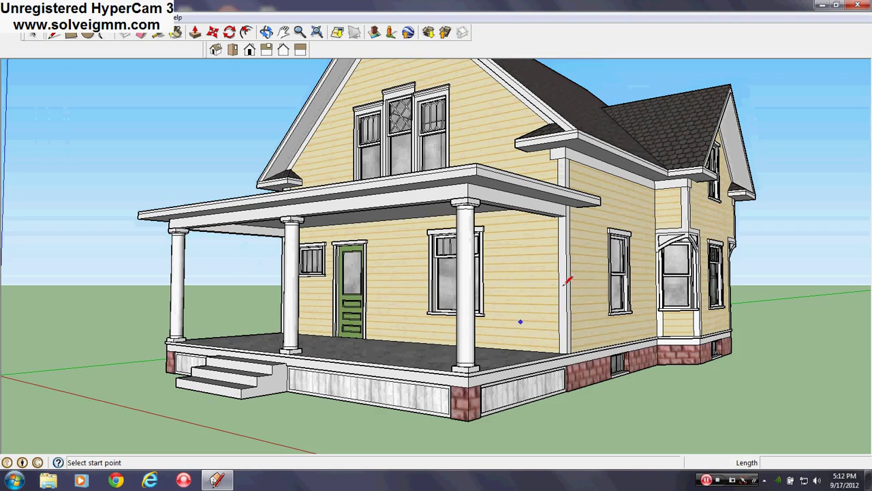
{"action": "middle_click_drag", "start_coordinate": [186, 335], "coordinate": [510, 353]}
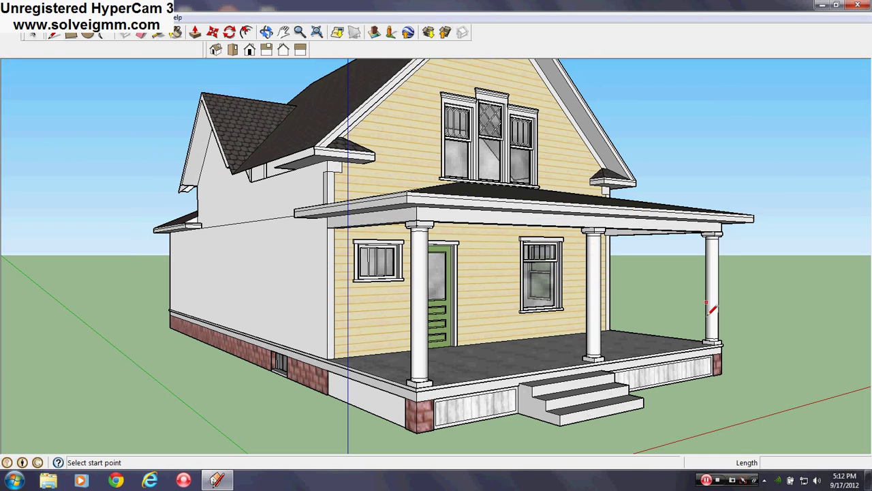
{"action": "middle_click_drag", "start_coordinate": [370, 202], "coordinate": [170, 213]}
{"action": "scroll", "coordinate": [368, 296], "scroll_direction": "down", "scroll_amount": 3}
{"action": "middle_click_drag", "start_coordinate": [471, 389], "coordinate": [379, 421]}
{"action": "scroll", "coordinate": [378, 421], "scroll_direction": "up", "scroll_amount": 2}
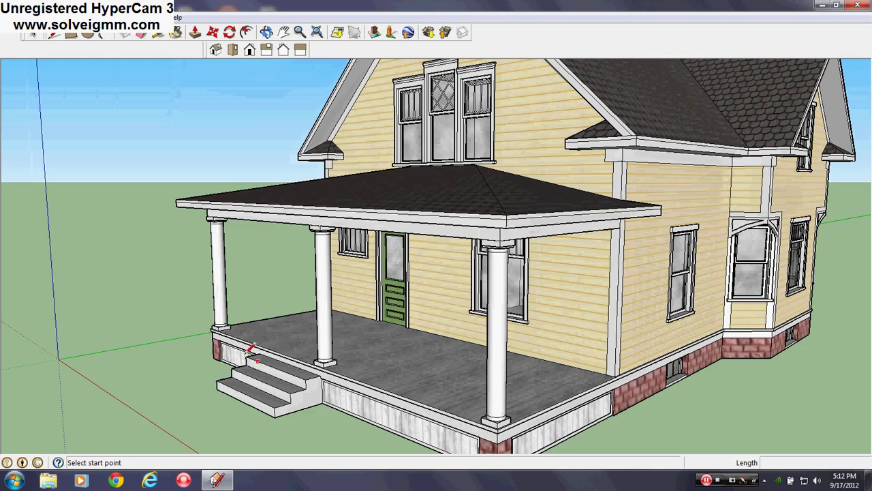
{"action": "middle_click_drag", "start_coordinate": [246, 347], "coordinate": [566, 357]}
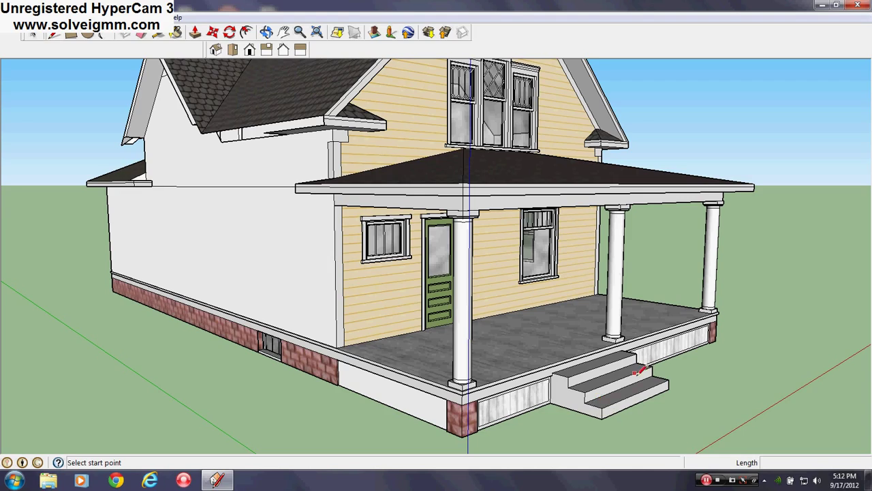
{"action": "middle_click_drag", "start_coordinate": [608, 372], "coordinate": [136, 310]}
{"action": "scroll", "coordinate": [538, 363], "scroll_direction": "up", "scroll_amount": 1}
{"action": "middle_click_drag", "start_coordinate": [538, 363], "coordinate": [267, 391]}
- Draw a line about 11' 4" long on the porch deck from the middle column's base to the end column's base
{"action": "scroll", "coordinate": [300, 382], "scroll_direction": "down", "scroll_amount": 3}
{"action": "scroll", "coordinate": [310, 401], "scroll_direction": "up", "scroll_amount": 4}
{"action": "scroll", "coordinate": [320, 382], "scroll_direction": "up", "scroll_amount": 6}
{"action": "middle_click_drag", "start_coordinate": [288, 317], "coordinate": [370, 385]}
{"action": "scroll", "coordinate": [361, 378], "scroll_direction": "down", "scroll_amount": 5}
{"action": "scroll", "coordinate": [335, 370], "scroll_direction": "up", "scroll_amount": 6}
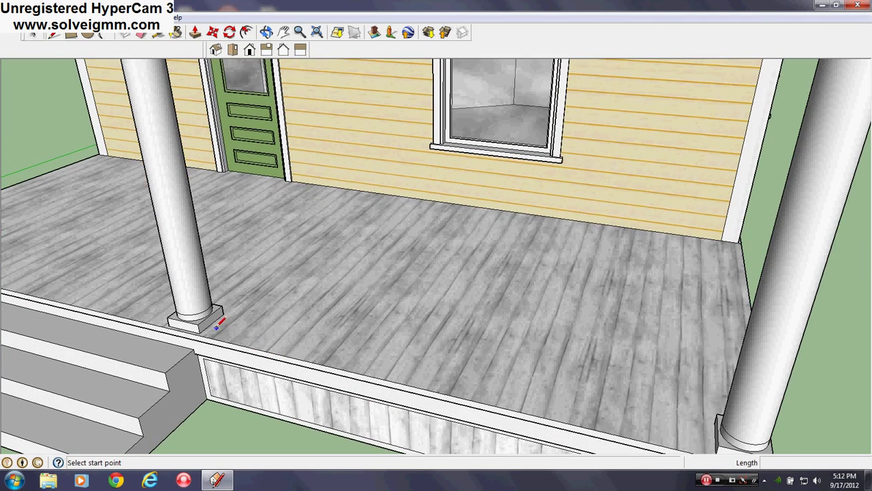
{"action": "left_click", "coordinate": [212, 323]}
{"action": "scroll", "coordinate": [351, 352], "scroll_direction": "down", "scroll_amount": 2}
{"action": "middle_click_drag", "start_coordinate": [354, 352], "coordinate": [476, 366]}
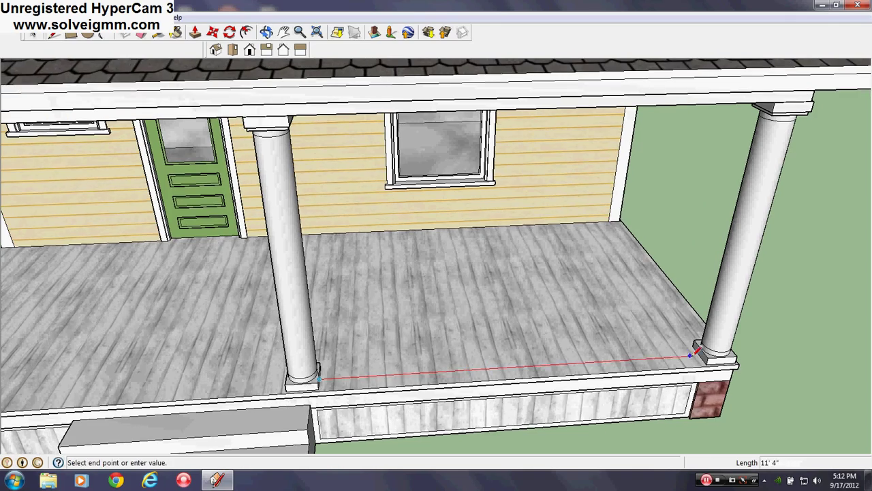
{"action": "left_click", "coordinate": [692, 358]}
{"action": "middle_click_drag", "start_coordinate": [692, 357], "coordinate": [392, 376]}
{"action": "scroll", "coordinate": [391, 368], "scroll_direction": "down", "scroll_amount": 5}
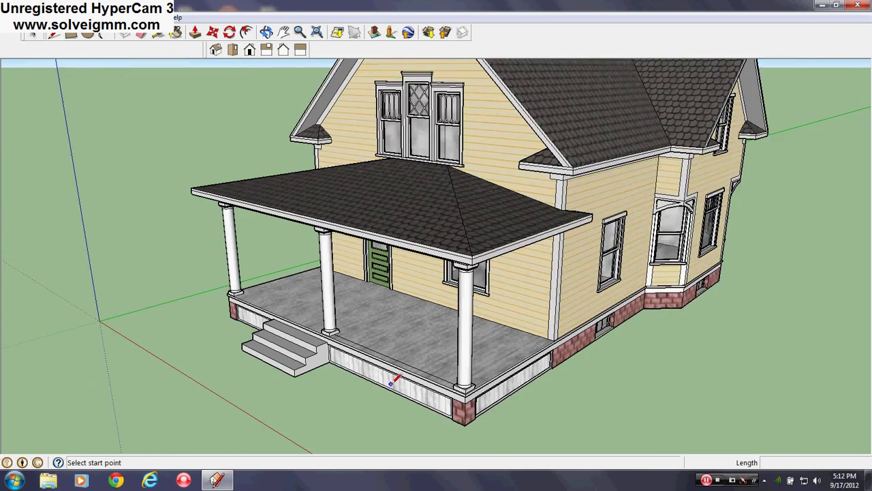
- Draw a 2' vertical line up from the middle of the deck line between the two porch columns
{"action": "scroll", "coordinate": [391, 361], "scroll_direction": "up", "scroll_amount": 4}
{"action": "left_click", "coordinate": [389, 361]}
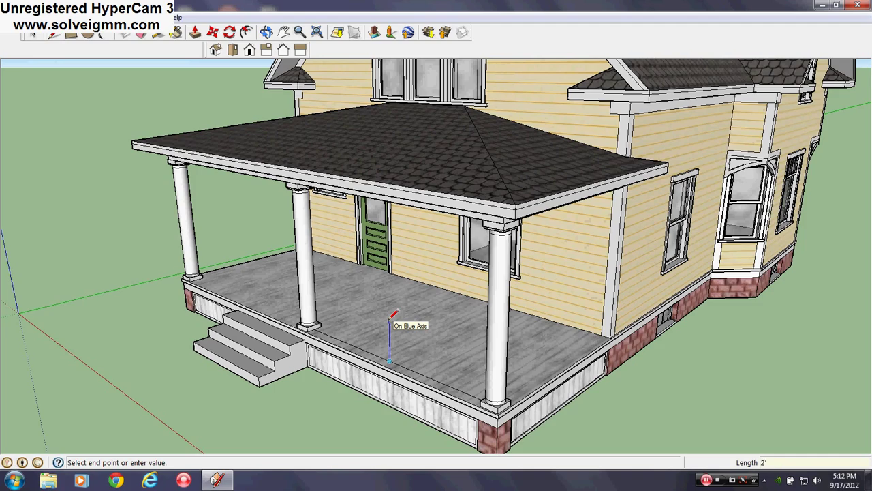
{"action": "left_click", "coordinate": [389, 314]}
{"action": "key", "text": "Escape"}
{"action": "middle_click_drag", "start_coordinate": [302, 279], "coordinate": [473, 352]}
{"action": "scroll", "coordinate": [435, 367], "scroll_direction": "up", "scroll_amount": 3}
{"action": "left_click", "coordinate": [419, 373]}
{"action": "left_click", "coordinate": [420, 310]}
- Measure the top width of the T-shaped cutout in the yellow column beside the house
{"action": "scroll", "coordinate": [453, 364], "scroll_direction": "down", "scroll_amount": 4}
{"action": "middle_click_drag", "start_coordinate": [267, 330], "coordinate": [683, 263]}
{"action": "scroll", "coordinate": [777, 310], "scroll_direction": "down", "scroll_amount": 3}
{"action": "scroll", "coordinate": [626, 257], "scroll_direction": "up", "scroll_amount": 3}
{"action": "scroll", "coordinate": [607, 252], "scroll_direction": "up", "scroll_amount": 3}
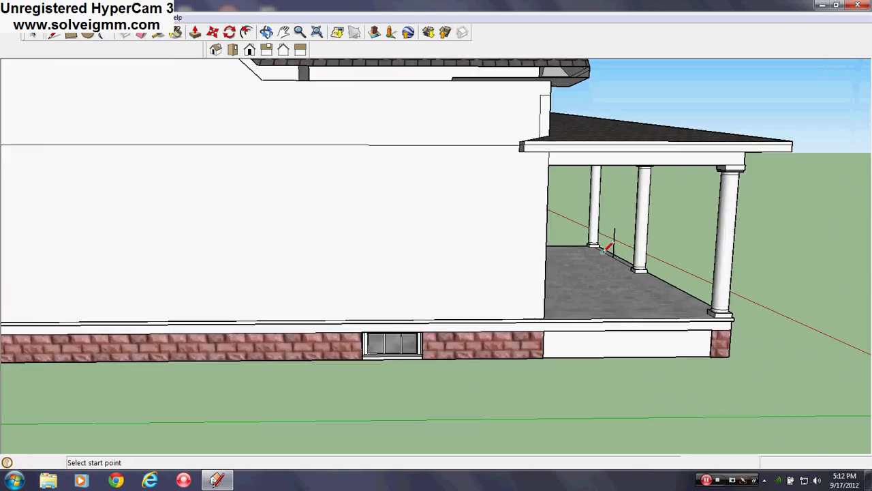
{"action": "scroll", "coordinate": [643, 262], "scroll_direction": "down", "scroll_amount": 4}
{"action": "scroll", "coordinate": [107, 261], "scroll_direction": "up", "scroll_amount": 1}
{"action": "scroll", "coordinate": [105, 256], "scroll_direction": "up", "scroll_amount": 8}
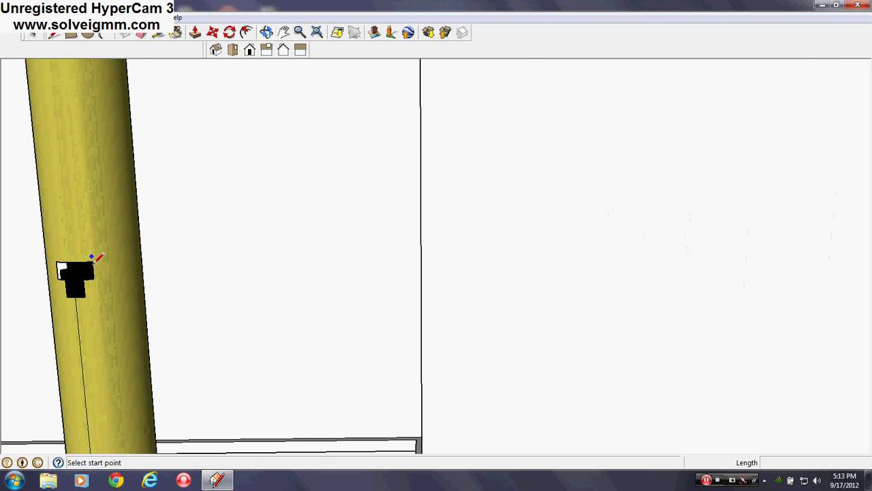
{"action": "left_click", "coordinate": [92, 262]}
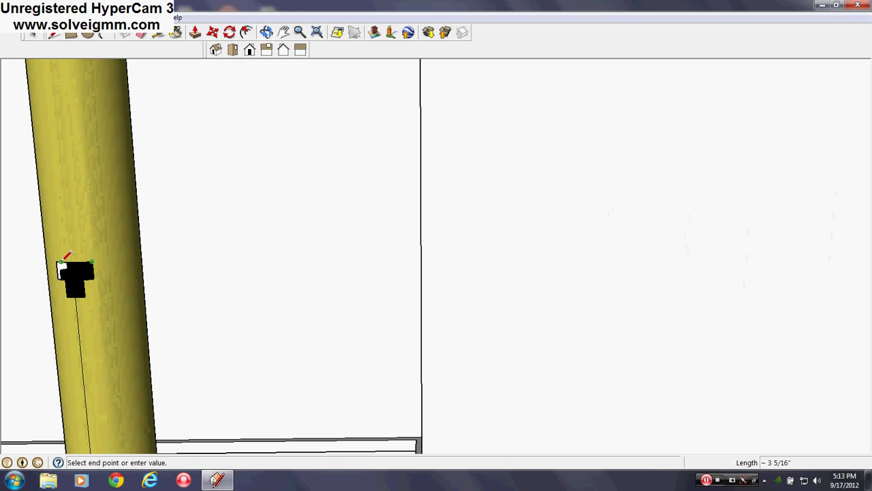
{"action": "left_click", "coordinate": [60, 260]}
{"action": "scroll", "coordinate": [59, 260], "scroll_direction": "up", "scroll_amount": 2}
{"action": "left_click", "coordinate": [54, 260]}
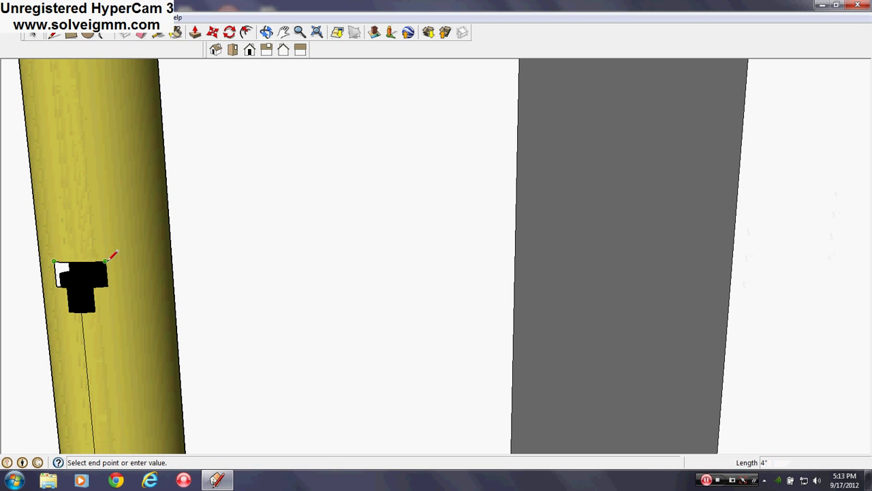
{"action": "left_click", "coordinate": [113, 259]}
- Measure the side of the wide upper part of the yellow column's T-shaped cutout
{"action": "scroll", "coordinate": [247, 275], "scroll_direction": "down", "scroll_amount": 5}
{"action": "scroll", "coordinate": [246, 276], "scroll_direction": "down", "scroll_amount": 3}
{"action": "scroll", "coordinate": [234, 302], "scroll_direction": "up", "scroll_amount": 7}
{"action": "left_click", "coordinate": [217, 226]}
{"action": "left_click", "coordinate": [252, 234]}
{"action": "left_click", "coordinate": [250, 242]}
{"action": "left_click", "coordinate": [250, 226]}
- Measure the underside ledge and the stem height of the T-shaped cutout in the yellow column
{"action": "scroll", "coordinate": [249, 259], "scroll_direction": "up", "scroll_amount": 4}
{"action": "middle_click_drag", "start_coordinate": [250, 260], "coordinate": [226, 290]}
{"action": "scroll", "coordinate": [229, 285], "scroll_direction": "up", "scroll_amount": 3}
{"action": "left_click", "coordinate": [265, 221]}
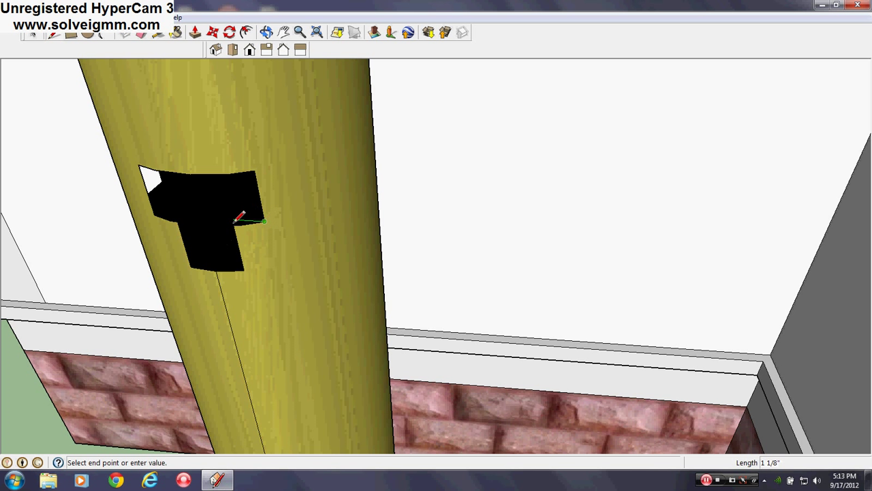
{"action": "left_click", "coordinate": [234, 222]}
{"action": "left_click", "coordinate": [233, 224]}
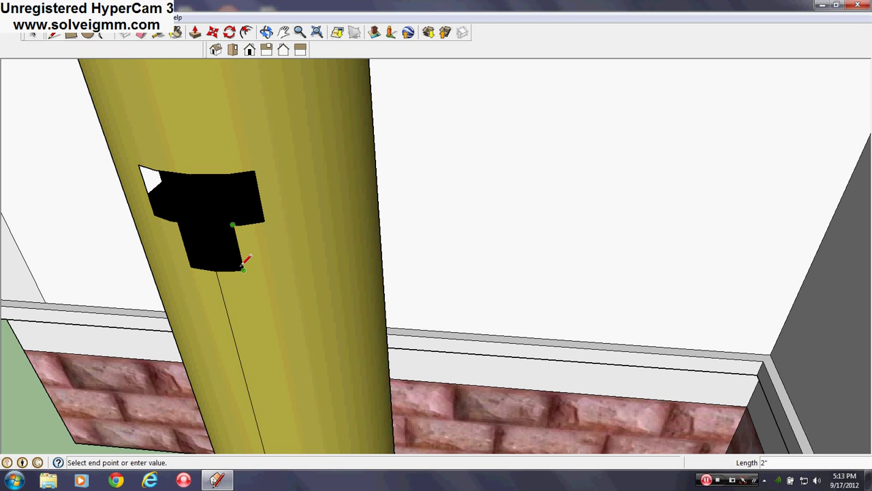
{"action": "left_click", "coordinate": [242, 266]}
{"action": "scroll", "coordinate": [236, 234], "scroll_direction": "down", "scroll_amount": 3}
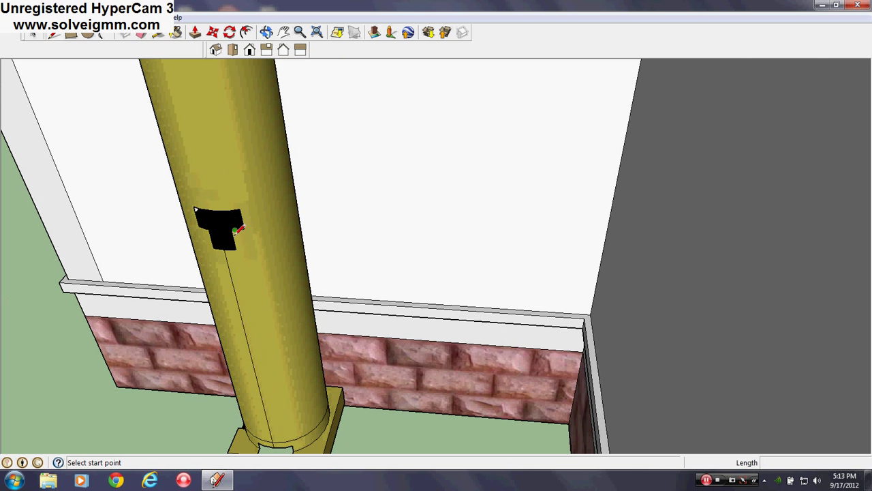
{"action": "scroll", "coordinate": [234, 228], "scroll_direction": "up", "scroll_amount": 2}
{"action": "left_click", "coordinate": [231, 229]}
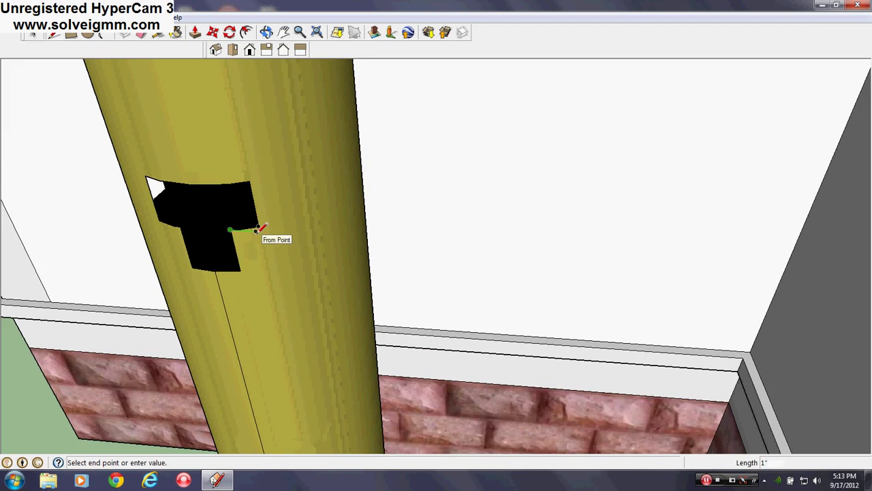
{"action": "key", "text": "Escape"}
- Draw a 2" edge along the green axis from the top of the porch's vertical line, plus a downward edge from its end
{"action": "scroll", "coordinate": [258, 230], "scroll_direction": "down", "scroll_amount": 10}
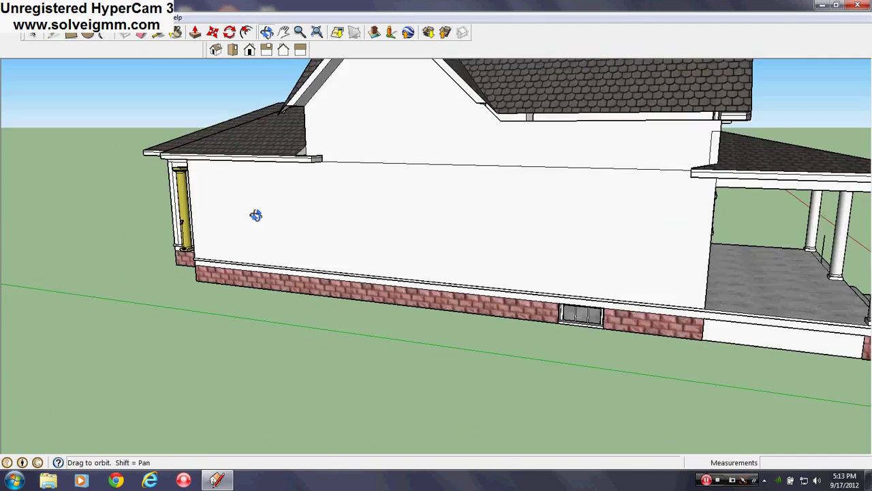
{"action": "scroll", "coordinate": [551, 269], "scroll_direction": "up", "scroll_amount": 10}
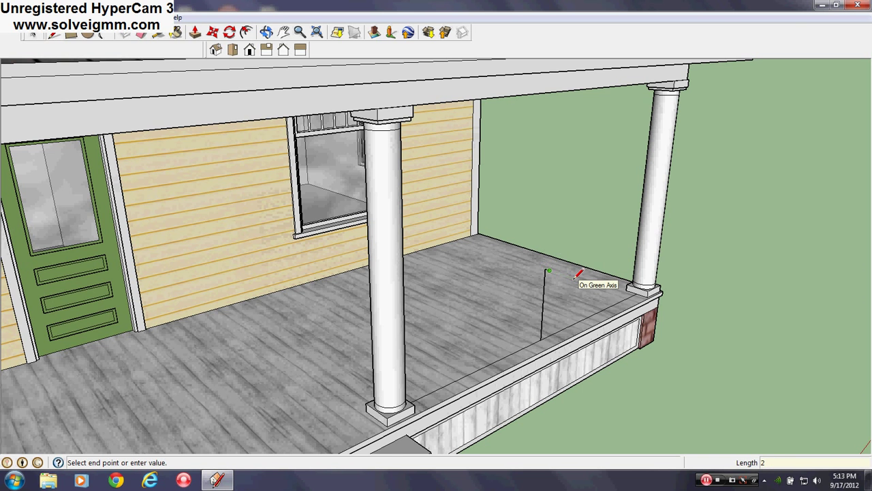
{"action": "scroll", "coordinate": [576, 281], "scroll_direction": "down", "scroll_amount": 6}
{"action": "scroll", "coordinate": [603, 292], "scroll_direction": "up", "scroll_amount": 8}
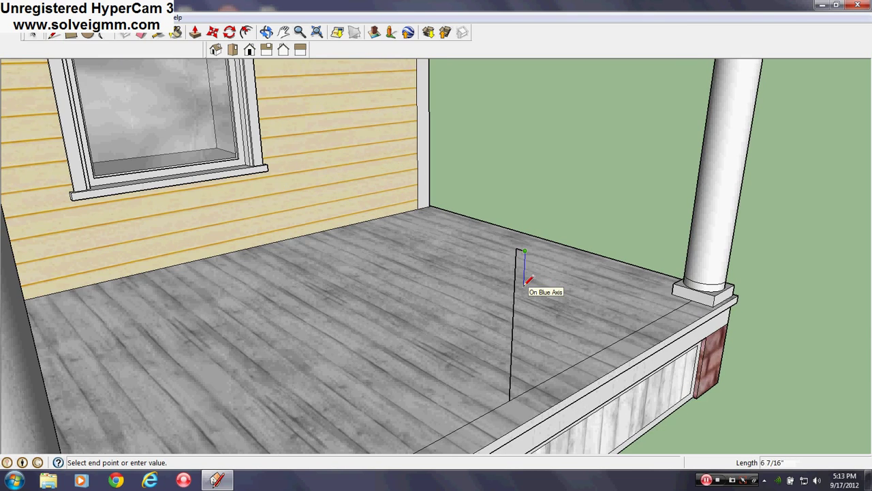
{"action": "middle_click_drag", "start_coordinate": [462, 365], "coordinate": [590, 304]}
{"action": "scroll", "coordinate": [591, 303], "scroll_direction": "down", "scroll_amount": 2}
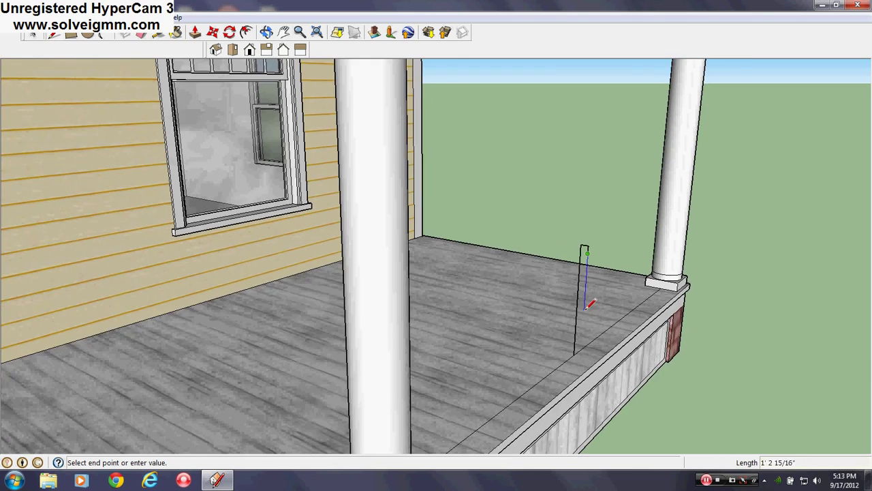
{"action": "scroll", "coordinate": [508, 302], "scroll_direction": "down", "scroll_amount": 3}
{"action": "middle_click_drag", "start_coordinate": [507, 302], "coordinate": [465, 340]}
- Draw the 4" lower edge of the rail profile's head along the green axis and close its outline
{"action": "scroll", "coordinate": [532, 300], "scroll_direction": "up", "scroll_amount": 10}
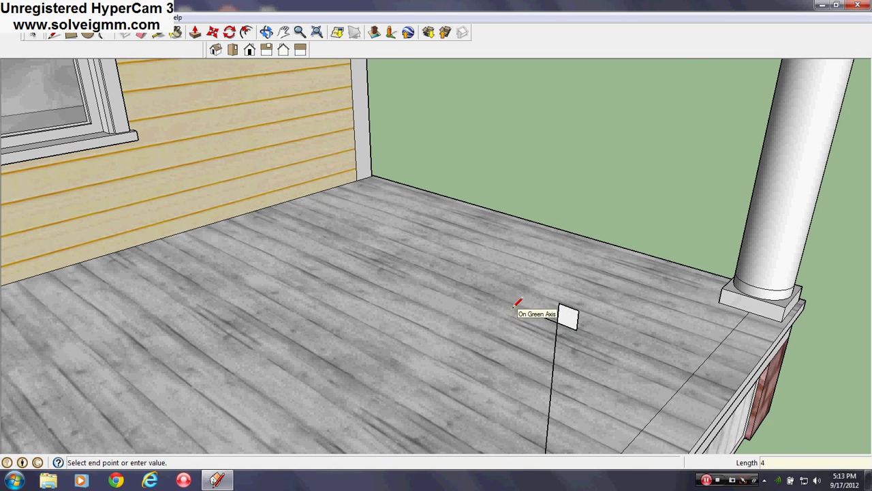
{"action": "key", "text": "Return"}
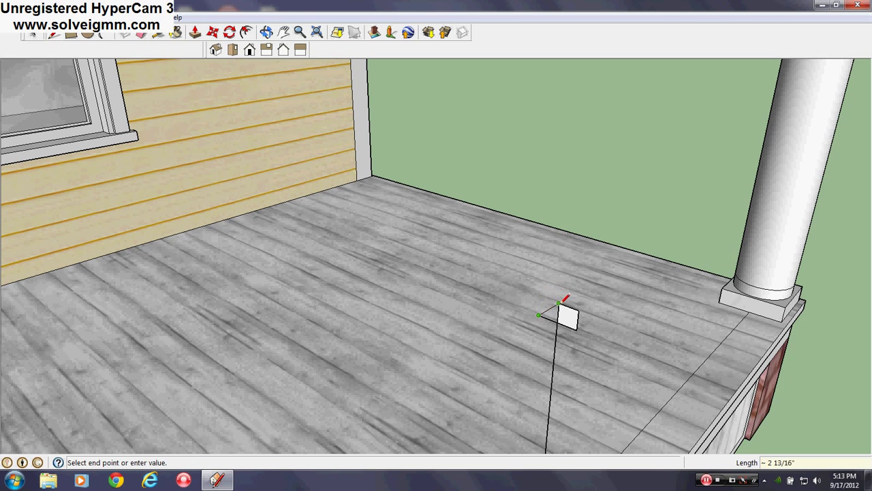
{"action": "left_click", "coordinate": [559, 303]}
- Draw a 2" wide stem centred beneath the head to complete the T-shaped rail profile
{"action": "scroll", "coordinate": [513, 259], "scroll_direction": "down", "scroll_amount": 3}
{"action": "scroll", "coordinate": [531, 303], "scroll_direction": "up", "scroll_amount": 4}
{"action": "left_click", "coordinate": [512, 200]}
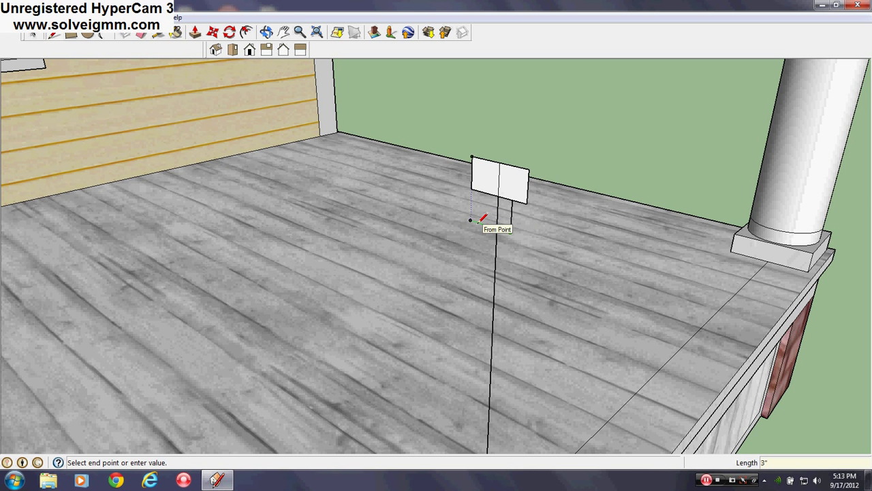
{"action": "key", "text": "Return"}
{"action": "left_click", "coordinate": [484, 195]}
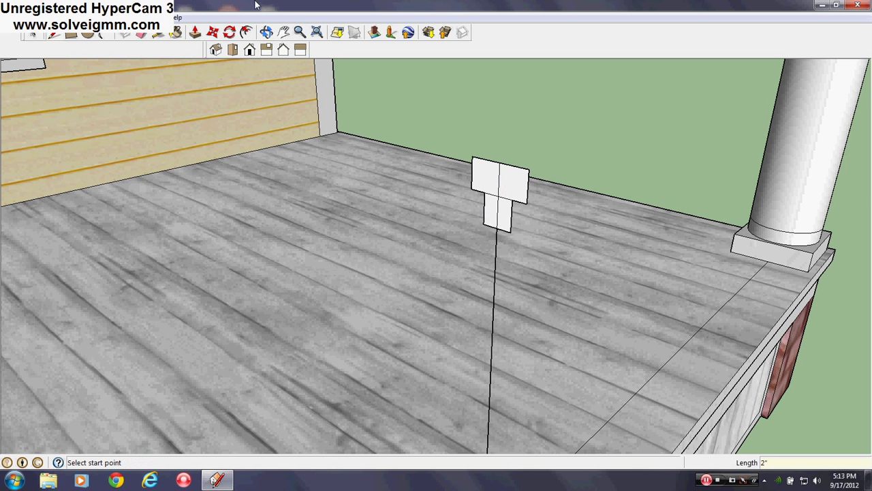
- Erase the interior dividing lines of the T-shaped rail profile
{"action": "key", "text": "e"}
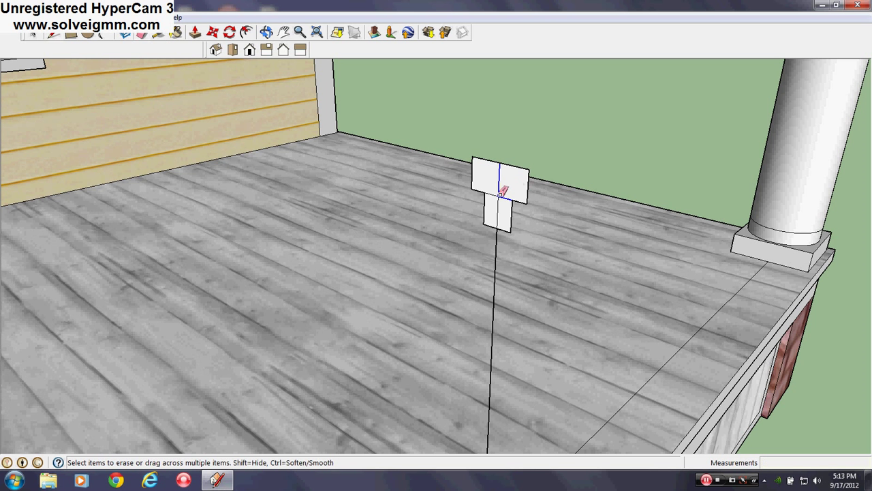
{"action": "scroll", "coordinate": [593, 256], "scroll_direction": "down", "scroll_amount": 6}
{"action": "middle_click_drag", "start_coordinate": [592, 256], "coordinate": [575, 222]}
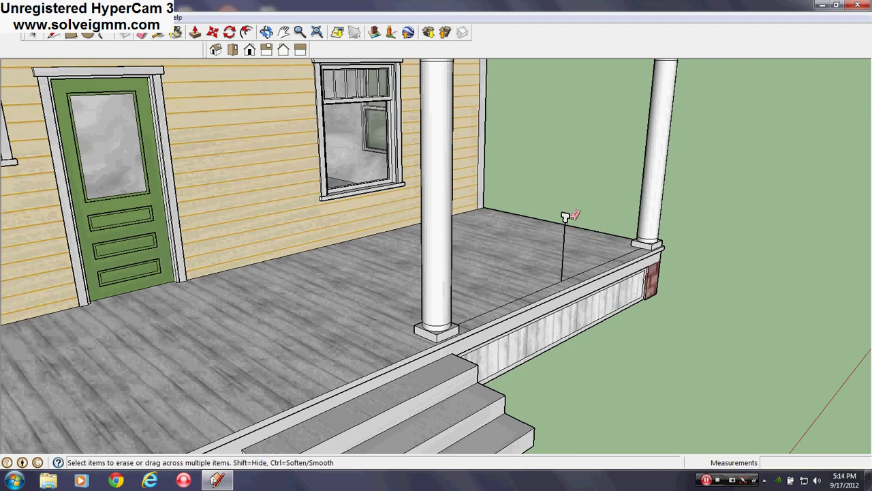
- Examine the lower rail cutout in the yellow column's base to check the bottom rail's shape and position
{"action": "scroll", "coordinate": [580, 285], "scroll_direction": "down", "scroll_amount": 6}
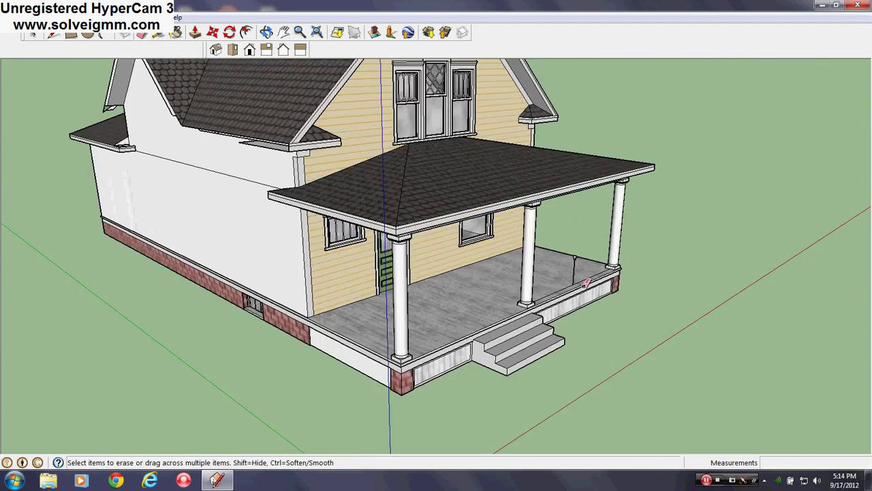
{"action": "scroll", "coordinate": [255, 224], "scroll_direction": "up", "scroll_amount": 4}
{"action": "middle_click_drag", "start_coordinate": [136, 231], "coordinate": [682, 230]}
{"action": "scroll", "coordinate": [322, 317], "scroll_direction": "up", "scroll_amount": 5}
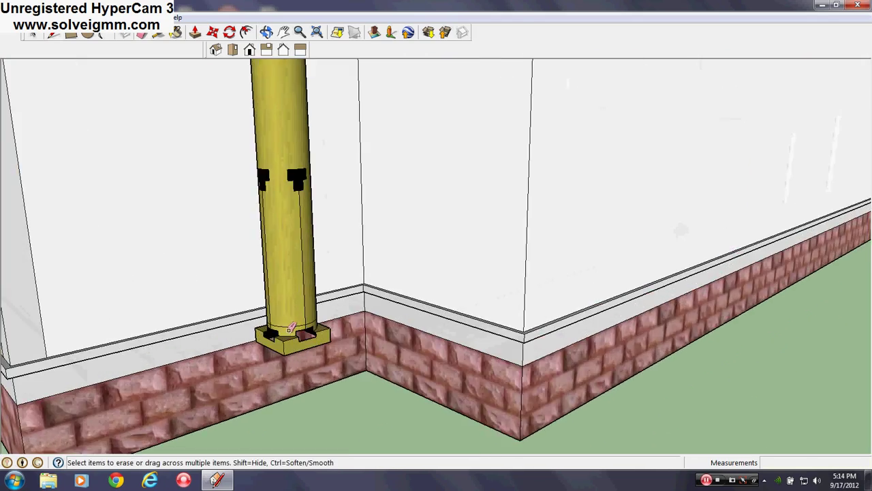
{"action": "left_click", "coordinate": [55, 34]}
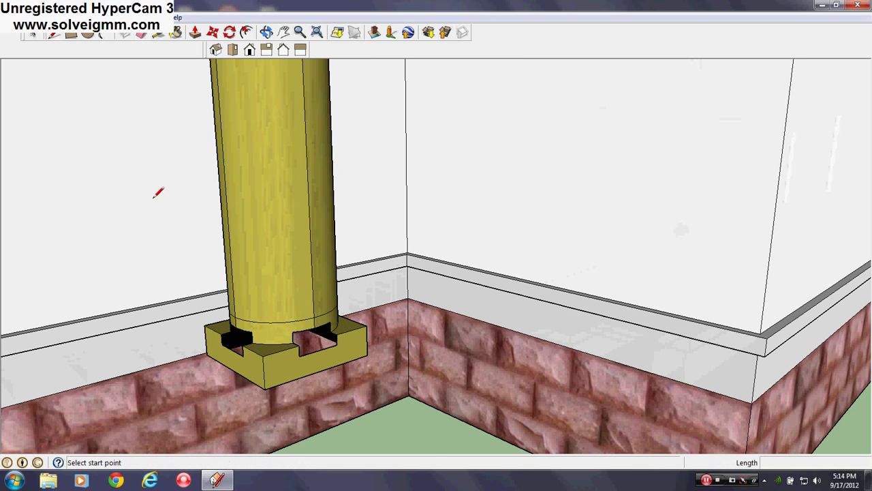
{"action": "left_click", "coordinate": [297, 343]}
{"action": "scroll", "coordinate": [71, 291], "scroll_direction": "down", "scroll_amount": 3}
{"action": "middle_click_drag", "start_coordinate": [71, 291], "coordinate": [372, 286]}
{"action": "scroll", "coordinate": [188, 239], "scroll_direction": "down", "scroll_amount": 5}
{"action": "scroll", "coordinate": [193, 249], "scroll_direction": "down", "scroll_amount": 6}
{"action": "middle_click_drag", "start_coordinate": [736, 243], "coordinate": [709, 242]}
{"action": "scroll", "coordinate": [709, 241], "scroll_direction": "up", "scroll_amount": 4}
{"action": "scroll", "coordinate": [709, 242], "scroll_direction": "up", "scroll_amount": 5}
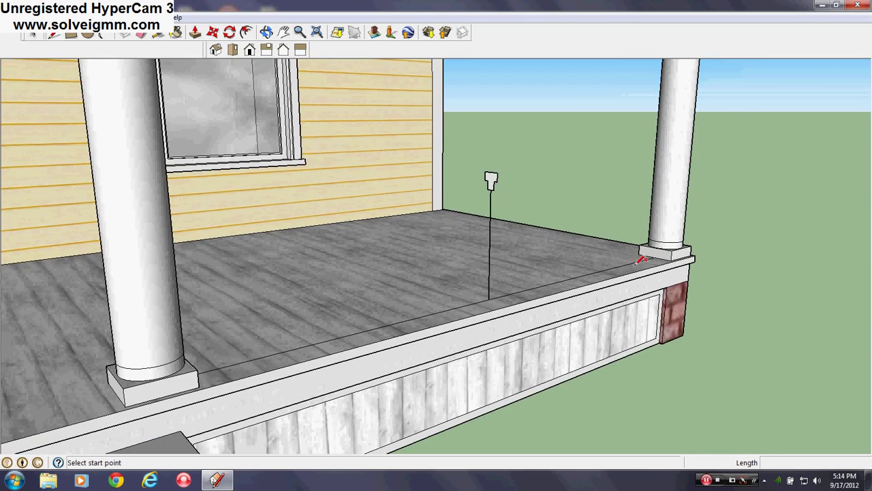
- Start the lower rail profile 1" above the porch at the vertical line, with a 2" edge along the green axis
{"action": "scroll", "coordinate": [545, 279], "scroll_direction": "up", "scroll_amount": 2}
{"action": "scroll", "coordinate": [535, 290], "scroll_direction": "down", "scroll_amount": 1}
{"action": "scroll", "coordinate": [492, 298], "scroll_direction": "up", "scroll_amount": 3}
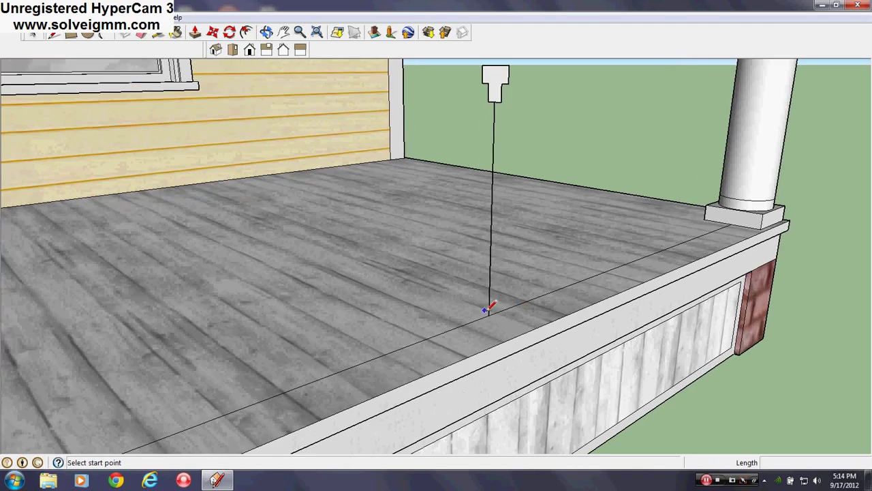
{"action": "type", "text": "1"}
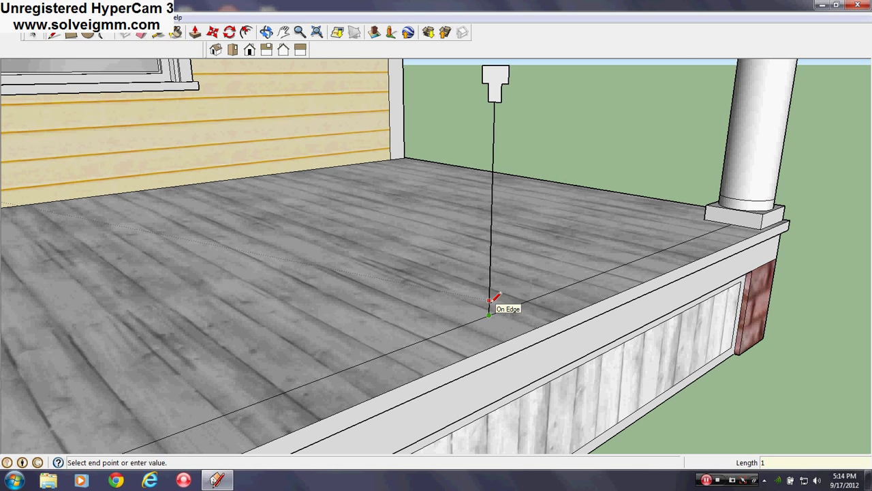
{"action": "left_click", "coordinate": [489, 308]}
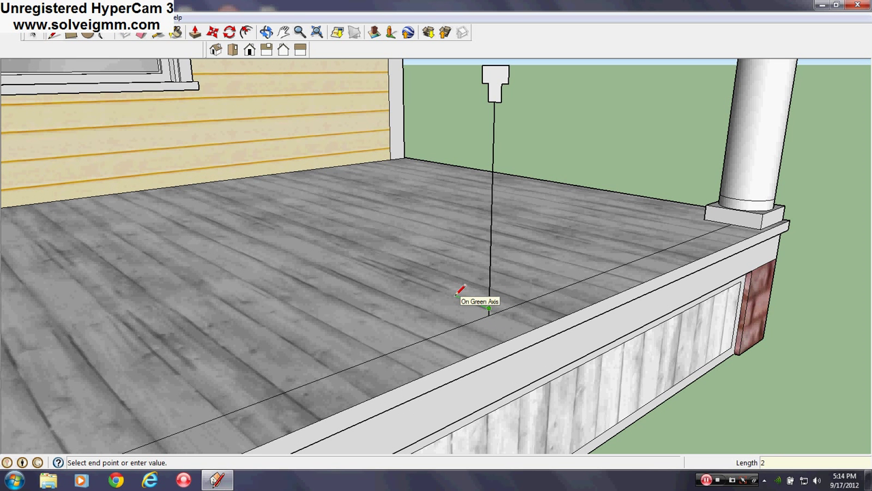
{"action": "key", "text": "Return"}
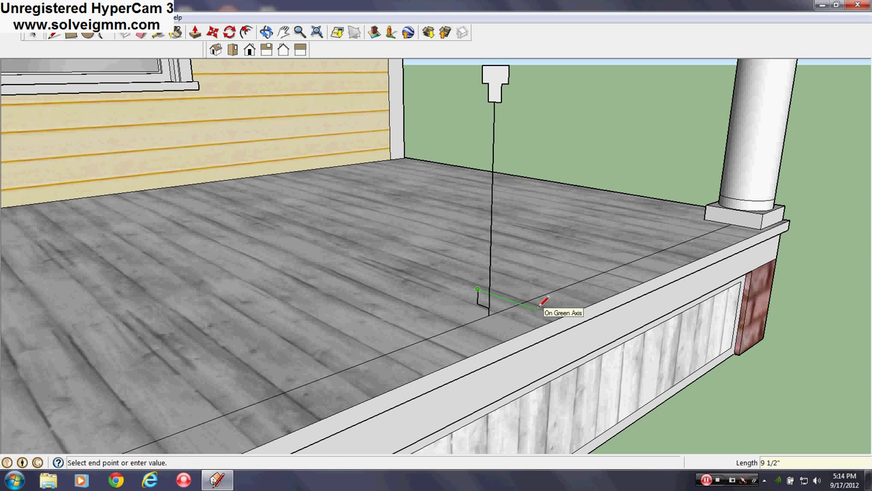
- Draw the lower rail profile's 4" upper edge along the green axis and close its rectangular outline
{"action": "type", "text": "4"}
{"action": "key", "text": "Return"}
{"action": "scroll", "coordinate": [501, 312], "scroll_direction": "up", "scroll_amount": 1}
{"action": "middle_click_drag", "start_coordinate": [496, 305], "coordinate": [502, 296]}
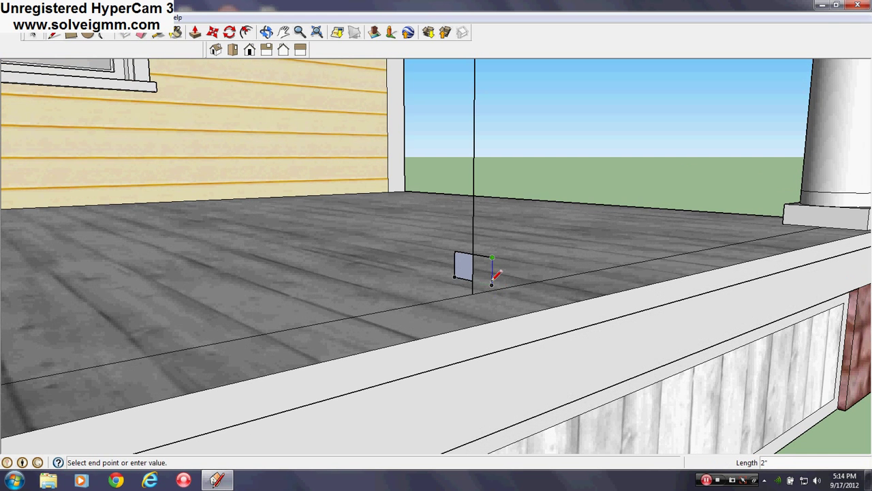
{"action": "key", "text": "Escape"}
- Erase the vertical guide line, including the part dividing the lower rail's rectangular profile
{"action": "left_click", "coordinate": [141, 34]}
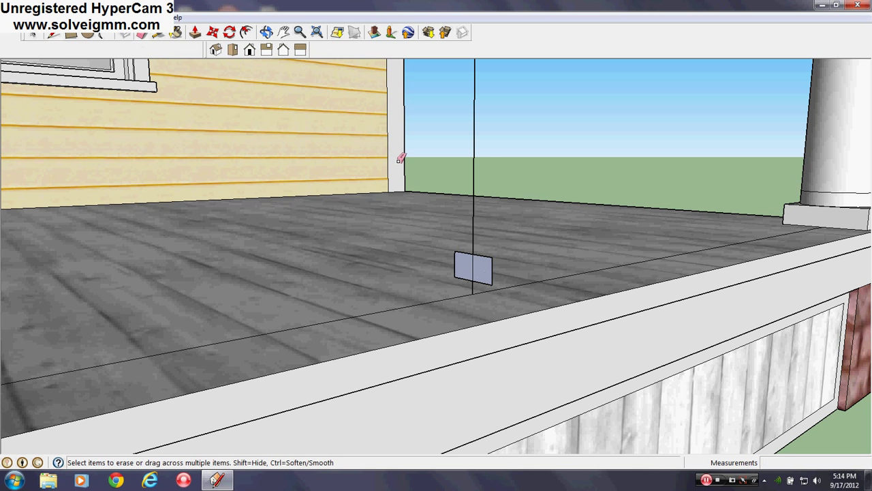
{"action": "left_click_drag", "start_coordinate": [465, 262], "coordinate": [481, 265]}
{"action": "middle_click_drag", "start_coordinate": [475, 286], "coordinate": [547, 302]}
{"action": "scroll", "coordinate": [547, 302], "scroll_direction": "up", "scroll_amount": 3}
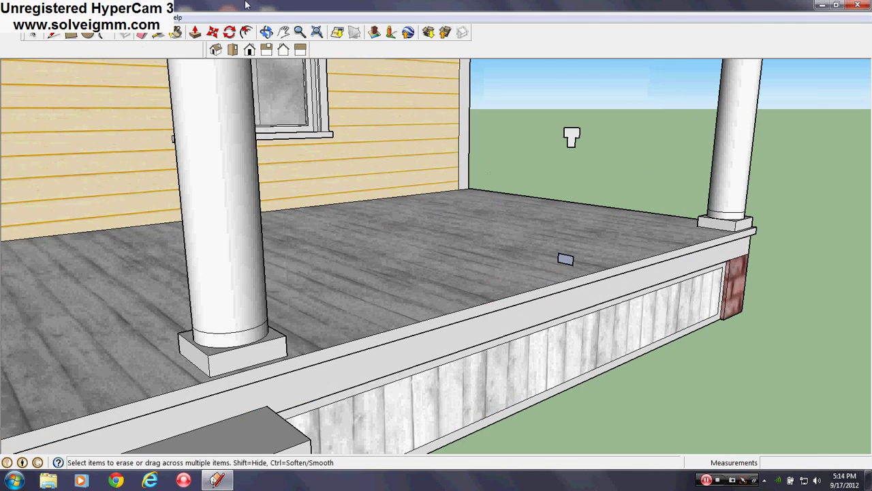
- Paint the T-shaped and rectangular rail profiles with Color_001
{"action": "left_click", "coordinate": [175, 32]}
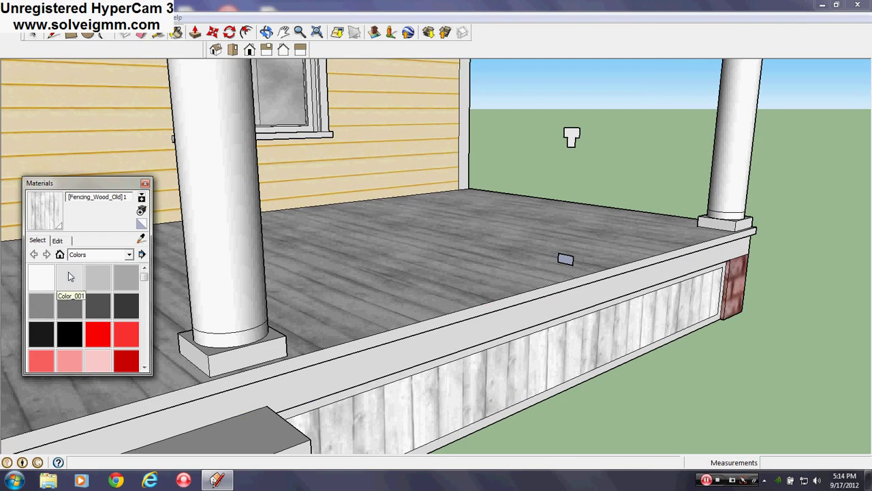
{"action": "left_click", "coordinate": [68, 276]}
{"action": "middle_click_drag", "start_coordinate": [442, 302], "coordinate": [568, 181]}
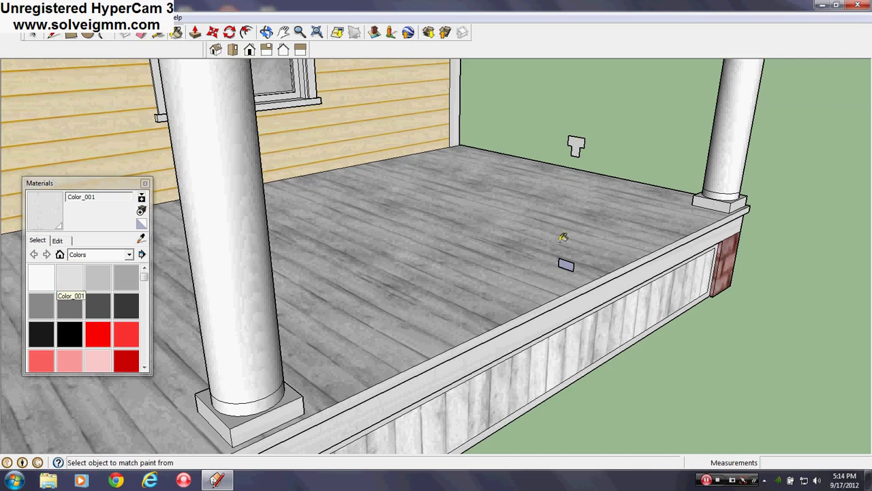
{"action": "scroll", "coordinate": [560, 283], "scroll_direction": "up", "scroll_amount": 3}
{"action": "scroll", "coordinate": [580, 216], "scroll_direction": "down", "scroll_amount": 3}
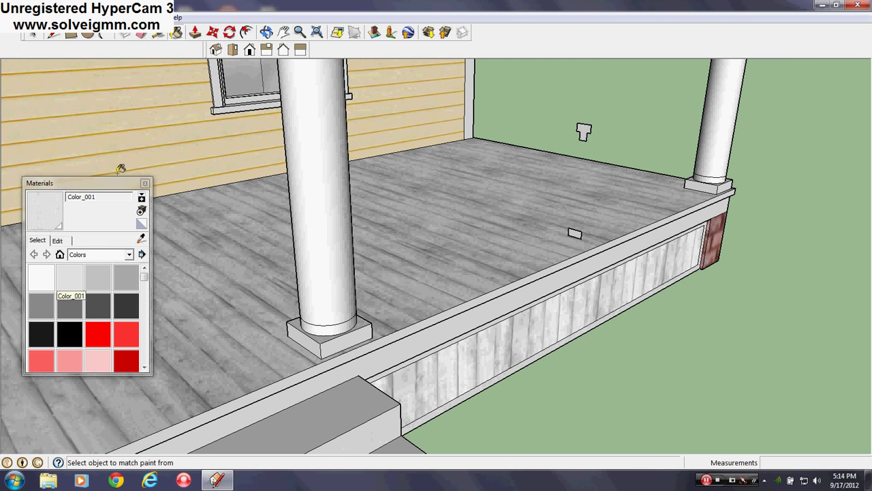
{"action": "left_click", "coordinate": [145, 183]}
- Extrude the T-shaped rail profile in both directions to reach the middle and corner columns of the porch
{"action": "left_click", "coordinate": [195, 32]}
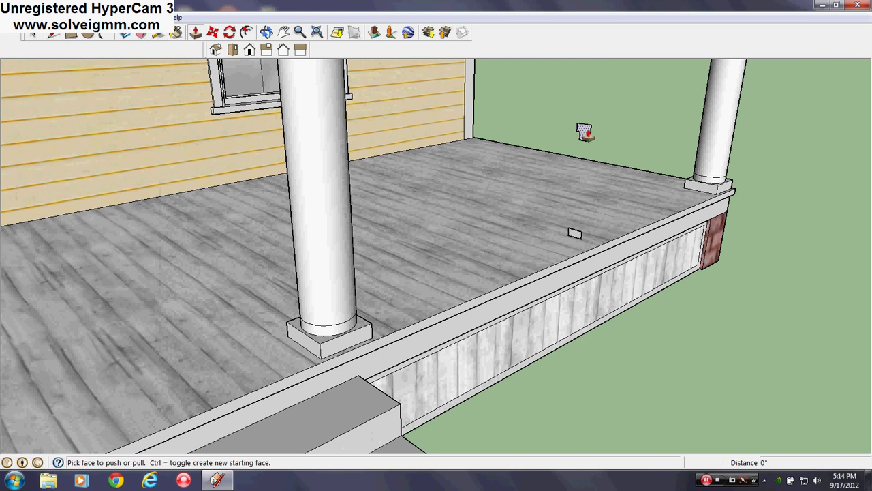
{"action": "left_click_drag", "start_coordinate": [584, 133], "coordinate": [347, 351]}
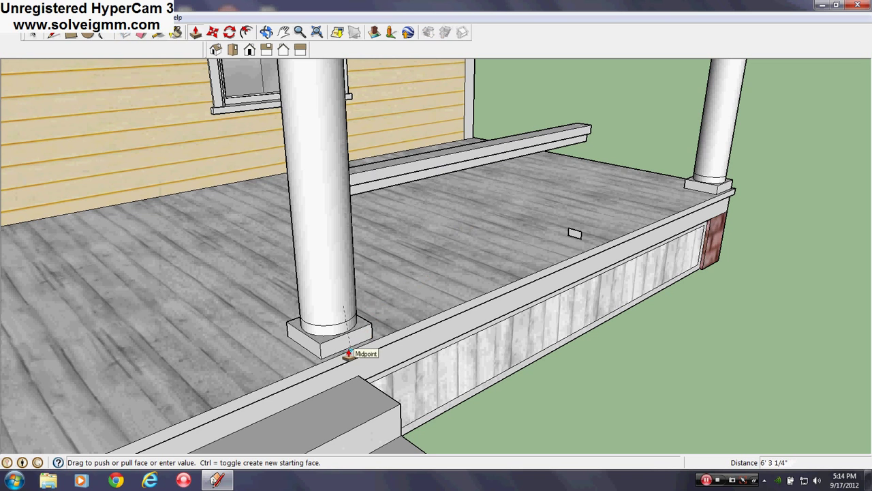
{"action": "middle_click_drag", "start_coordinate": [576, 253], "coordinate": [348, 166]}
{"action": "left_click", "coordinate": [352, 168]}
{"action": "scroll", "coordinate": [409, 198], "scroll_direction": "down", "scroll_amount": 1}
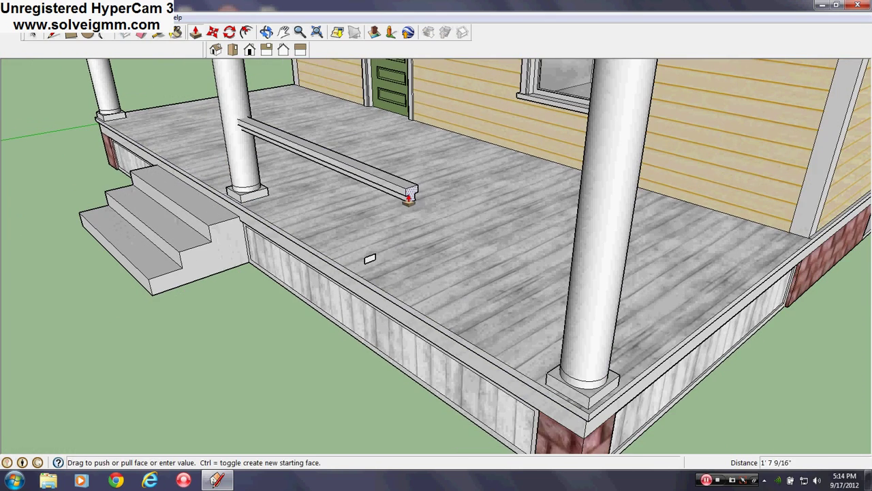
{"action": "middle_click_drag", "start_coordinate": [558, 284], "coordinate": [724, 321]}
{"action": "left_click", "coordinate": [303, 271]}
- Adjust the T-shaped rail's ends with Push/Pull so they run into the two columns
{"action": "scroll", "coordinate": [304, 271], "scroll_direction": "down", "scroll_amount": 5}
{"action": "middle_click_drag", "start_coordinate": [483, 311], "coordinate": [330, 261]}
{"action": "left_click", "coordinate": [54, 34]}
{"action": "scroll", "coordinate": [241, 150], "scroll_direction": "up", "scroll_amount": 5}
{"action": "middle_click_drag", "start_coordinate": [242, 149], "coordinate": [251, 122]}
{"action": "scroll", "coordinate": [244, 245], "scroll_direction": "down", "scroll_amount": 4}
{"action": "scroll", "coordinate": [270, 296], "scroll_direction": "down", "scroll_amount": 3}
{"action": "middle_click_drag", "start_coordinate": [269, 295], "coordinate": [287, 239]}
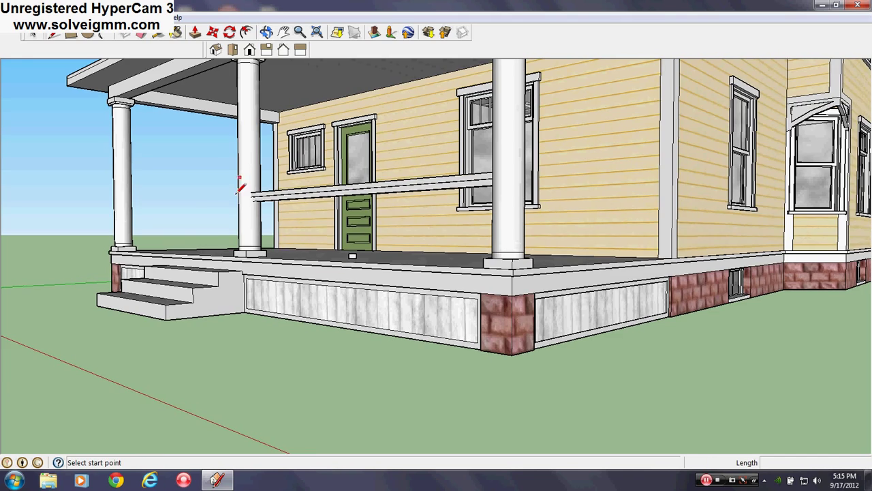
{"action": "scroll", "coordinate": [258, 197], "scroll_direction": "up", "scroll_amount": 3}
{"action": "mouse_move", "coordinate": [253, 184]}
{"action": "middle_mouse_down"}
{"action": "mouse_move", "coordinate": [191, 186]}
{"action": "mouse_move", "coordinate": [239, 292]}
{"action": "mouse_move", "coordinate": [246, 175]}
{"action": "middle_mouse_up"}
{"action": "scroll", "coordinate": [243, 293], "scroll_direction": "up", "scroll_amount": 2}
{"action": "scroll", "coordinate": [243, 294], "scroll_direction": "down", "scroll_amount": 3}
{"action": "scroll", "coordinate": [246, 263], "scroll_direction": "up", "scroll_amount": 3}
{"action": "left_click", "coordinate": [195, 33]}
{"action": "left_click_drag", "start_coordinate": [341, 237], "coordinate": [337, 201]}
{"action": "scroll", "coordinate": [337, 220], "scroll_direction": "up", "scroll_amount": 2}
{"action": "middle_click_drag", "start_coordinate": [337, 201], "coordinate": [438, 259]}
{"action": "double_click", "coordinate": [355, 190]}
{"action": "scroll", "coordinate": [436, 259], "scroll_direction": "down", "scroll_amount": 2}
{"action": "scroll", "coordinate": [329, 248], "scroll_direction": "down", "scroll_amount": 3}
{"action": "middle_click_drag", "start_coordinate": [330, 270], "coordinate": [378, 325]}
- Intersect the middle column's faces with the model where the T-shaped rail enters it
{"action": "left_click", "coordinate": [54, 35]}
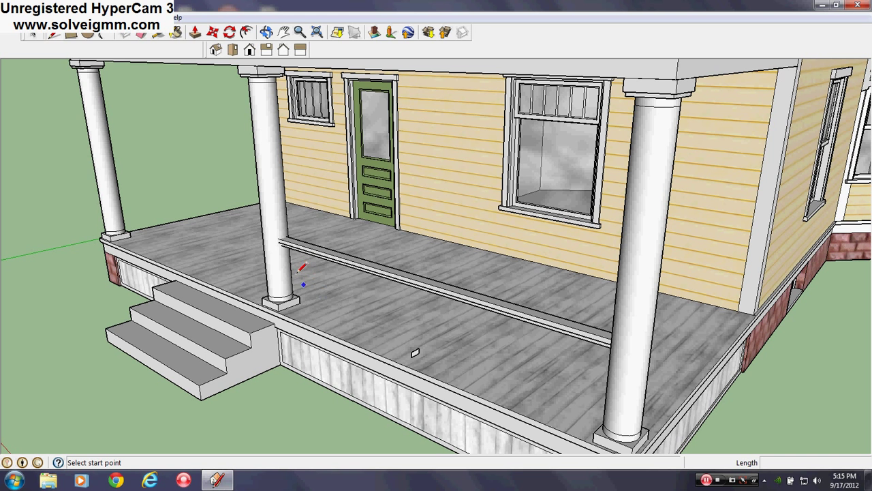
{"action": "right_click", "coordinate": [278, 258]}
{"action": "mouse_move", "coordinate": [341, 330]}
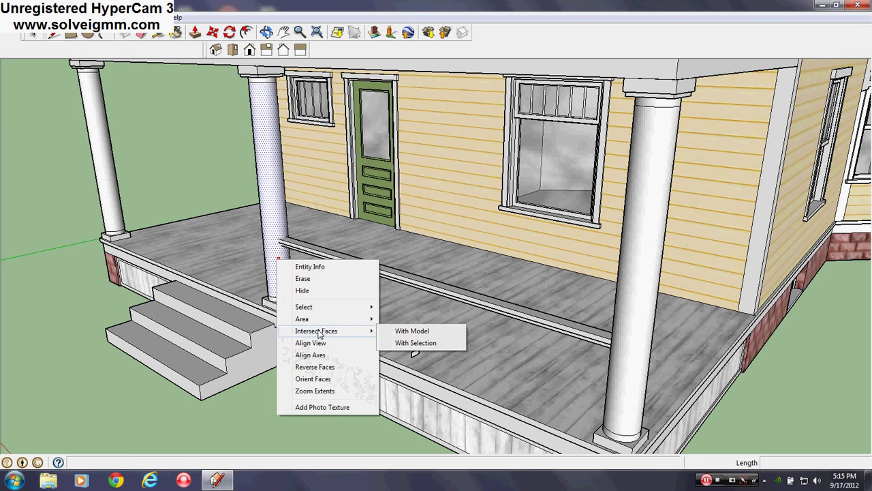
{"action": "left_click", "coordinate": [425, 332]}
{"action": "middle_click_drag", "start_coordinate": [415, 350], "coordinate": [609, 302]}
{"action": "right_click", "coordinate": [739, 224]}
{"action": "mouse_move", "coordinate": [773, 267]}
{"action": "left_click", "coordinate": [657, 290]}
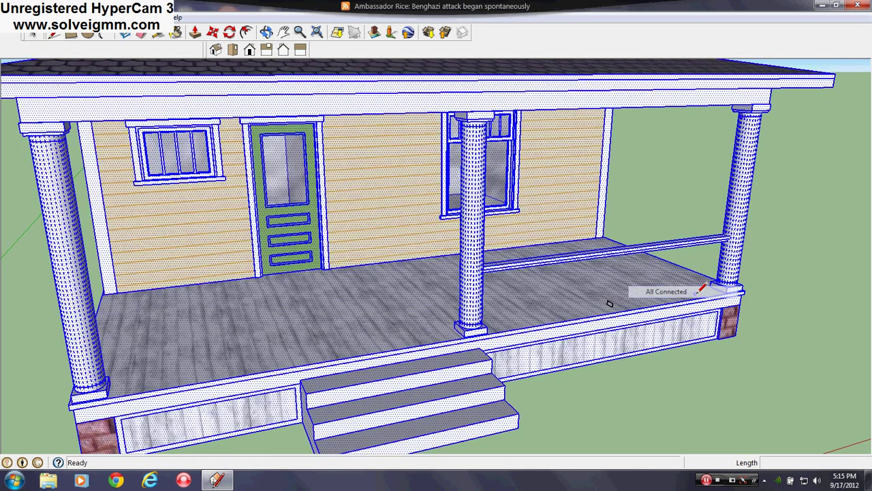
{"action": "right_click", "coordinate": [821, 284]}
{"action": "right_click", "coordinate": [736, 239]}
- Intersect the corner column's faces with the model where the T-shaped rail enters it
{"action": "right_click", "coordinate": [743, 212]}
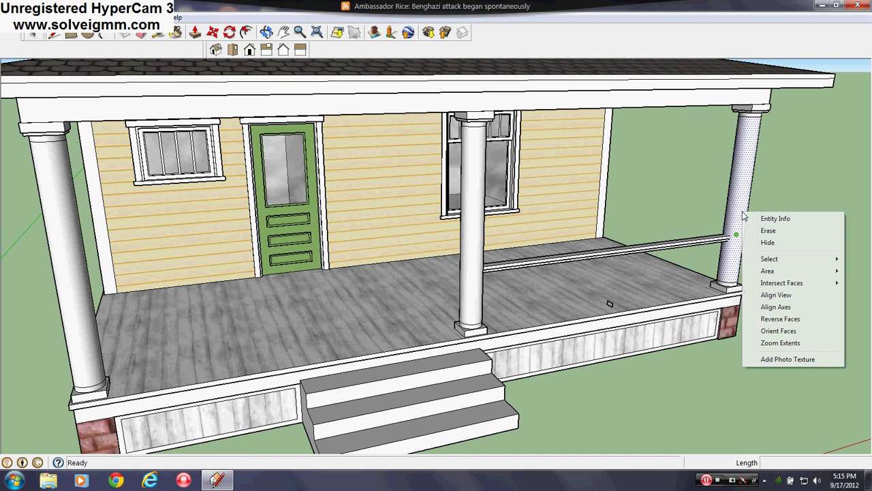
{"action": "mouse_move", "coordinate": [779, 267]}
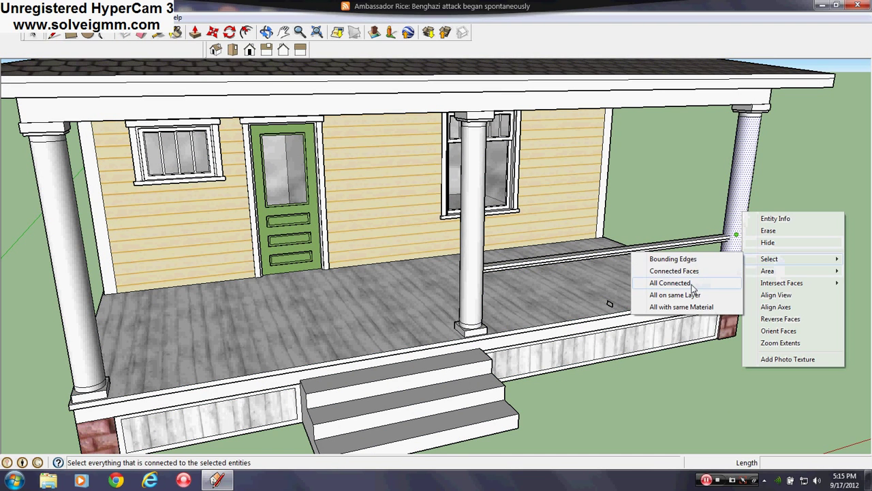
{"action": "mouse_move", "coordinate": [781, 283]}
{"action": "left_click", "coordinate": [712, 289]}
- Erase the surplus rail stub inside the corner column, along with the T-shaped face left on the column's inner wall
{"action": "scroll", "coordinate": [730, 270], "scroll_direction": "up", "scroll_amount": 9}
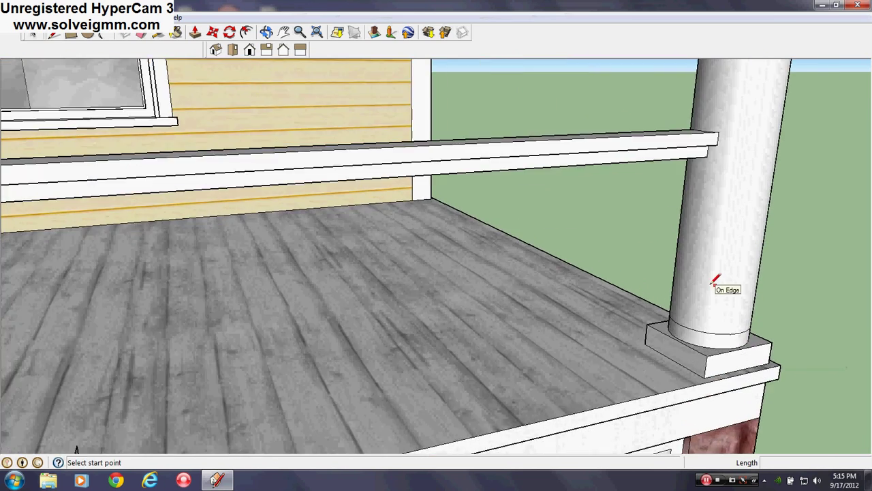
{"action": "middle_click_drag", "start_coordinate": [704, 272], "coordinate": [315, 487]}
{"action": "middle_click_drag", "start_coordinate": [321, 411], "coordinate": [346, 356]}
{"action": "left_click_drag", "start_coordinate": [346, 357], "coordinate": [417, 251]}
{"action": "key", "text": "l"}
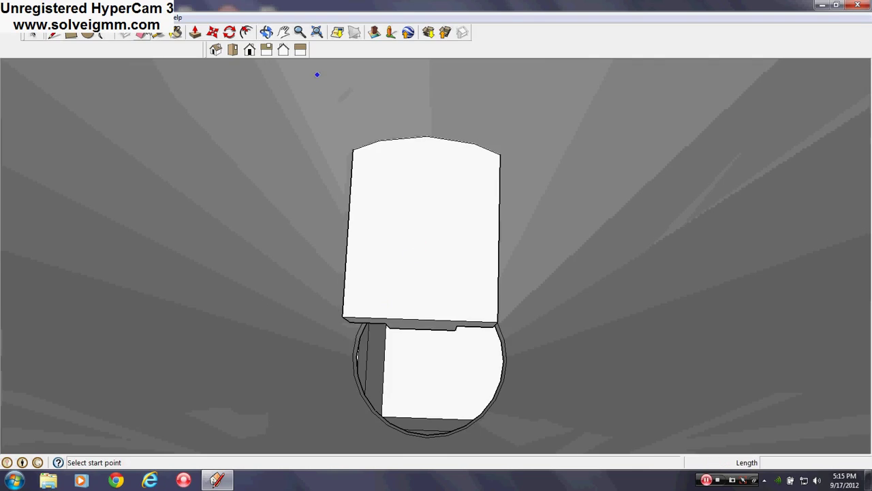
{"action": "key", "text": "e"}
{"action": "mouse_move", "coordinate": [352, 204]}
{"action": "middle_mouse_down"}
{"action": "mouse_move", "coordinate": [361, 204]}
{"action": "mouse_move", "coordinate": [342, 317]}
{"action": "middle_mouse_up"}
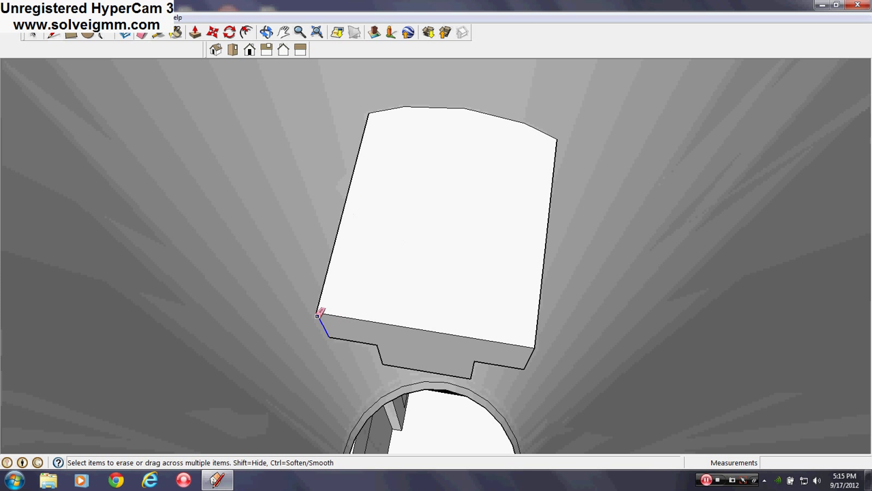
{"action": "left_click", "coordinate": [321, 307]}
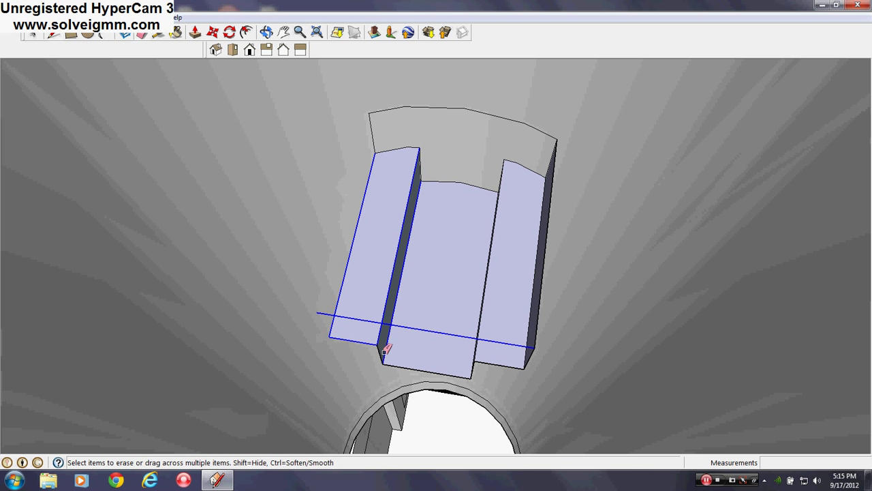
{"action": "left_click_drag", "start_coordinate": [417, 365], "coordinate": [473, 361]}
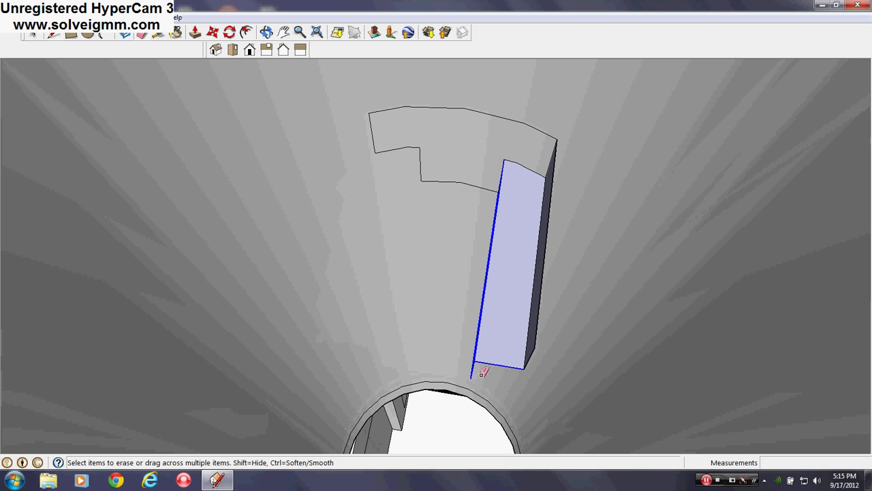
{"action": "left_click", "coordinate": [549, 346]}
{"action": "right_click", "coordinate": [461, 158]}
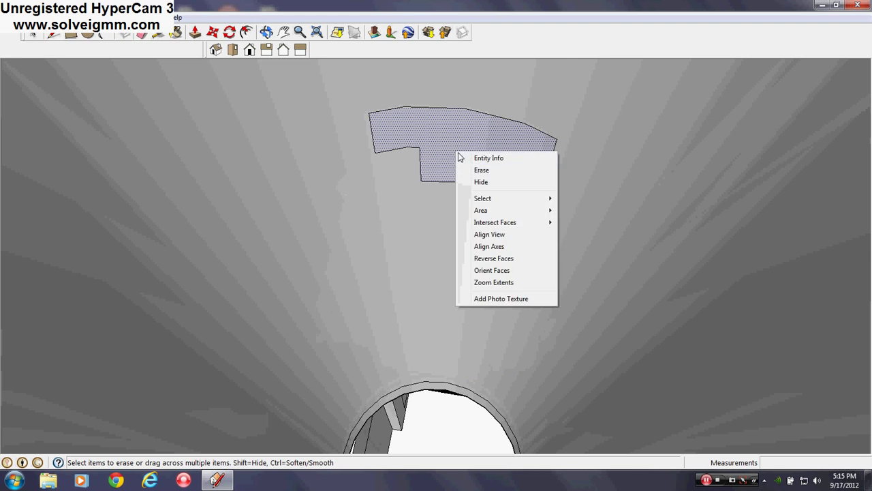
{"action": "left_click", "coordinate": [468, 167]}
- Erase the leftover face at the T-shaped rail's end in the middle column
{"action": "mouse_move", "coordinate": [467, 168]}
{"action": "middle_mouse_down"}
{"action": "mouse_move", "coordinate": [500, 4]}
{"action": "mouse_move", "coordinate": [816, 142]}
{"action": "middle_mouse_up"}
{"action": "scroll", "coordinate": [443, 274], "scroll_direction": "down", "scroll_amount": 8}
{"action": "scroll", "coordinate": [449, 341], "scroll_direction": "down", "scroll_amount": 10}
{"action": "scroll", "coordinate": [376, 346], "scroll_direction": "up", "scroll_amount": 6}
{"action": "scroll", "coordinate": [414, 278], "scroll_direction": "up", "scroll_amount": 4}
{"action": "middle_click_drag", "start_coordinate": [414, 278], "coordinate": [310, 144]}
{"action": "scroll", "coordinate": [314, 191], "scroll_direction": "up", "scroll_amount": 3}
{"action": "mouse_move", "coordinate": [345, 253]}
{"action": "middle_mouse_down"}
{"action": "mouse_move", "coordinate": [186, 238]}
{"action": "mouse_move", "coordinate": [360, 340]}
{"action": "mouse_move", "coordinate": [169, 223]}
{"action": "middle_mouse_up"}
{"action": "right_click", "coordinate": [352, 202]}
{"action": "left_click", "coordinate": [368, 220]}
- Erase the surplus edges and faces of the T-shaped rail stub inside the middle column
{"action": "middle_click_drag", "start_coordinate": [365, 237], "coordinate": [465, 336]}
{"action": "scroll", "coordinate": [322, 275], "scroll_direction": "up", "scroll_amount": 3}
{"action": "mouse_move", "coordinate": [255, 256]}
{"action": "middle_mouse_down"}
{"action": "mouse_move", "coordinate": [248, 263]}
{"action": "mouse_move", "coordinate": [280, 404]}
{"action": "middle_mouse_up"}
{"action": "left_click", "coordinate": [271, 368]}
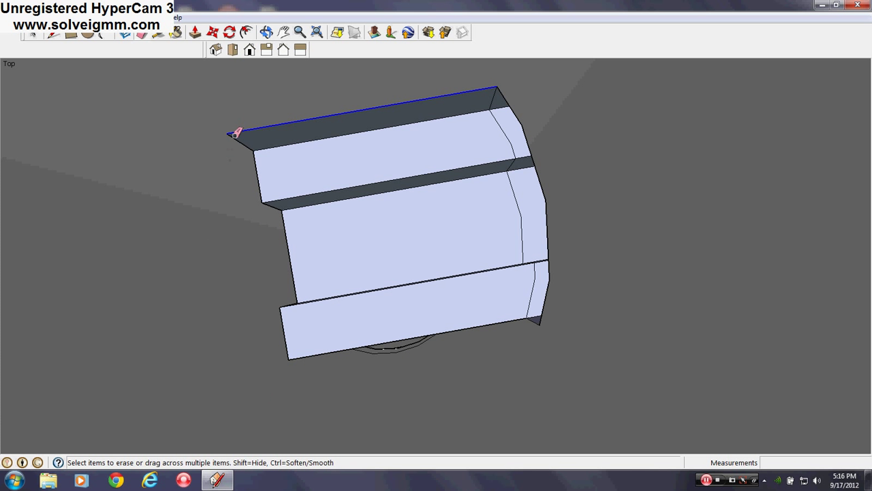
{"action": "left_click", "coordinate": [235, 131]}
{"action": "left_click", "coordinate": [257, 167]}
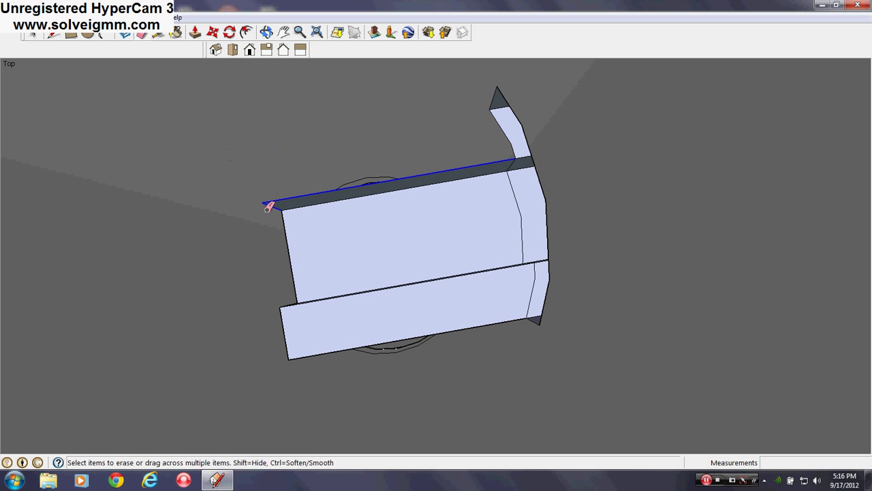
{"action": "left_click", "coordinate": [270, 194]}
{"action": "scroll", "coordinate": [481, 244], "scroll_direction": "up", "scroll_amount": 2}
{"action": "left_click_drag", "start_coordinate": [239, 198], "coordinate": [238, 285]}
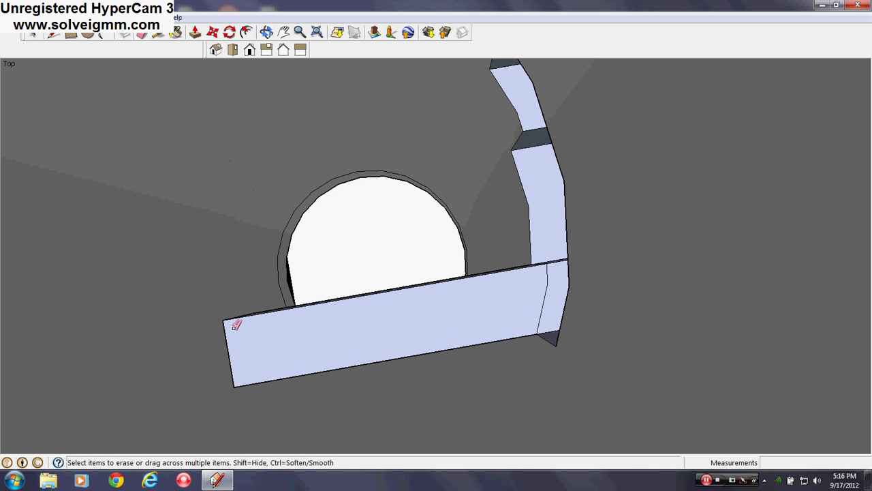
{"action": "left_click_drag", "start_coordinate": [230, 320], "coordinate": [226, 328]}
{"action": "left_click", "coordinate": [253, 311]}
{"action": "left_click_drag", "start_coordinate": [250, 367], "coordinate": [262, 391]}
- Extrude the lower rail's rectangular profile 5' 9 3/4" to the base of the middle column
{"action": "mouse_move", "coordinate": [548, 292]}
{"action": "middle_mouse_down"}
{"action": "mouse_move", "coordinate": [579, 276]}
{"action": "mouse_move", "coordinate": [364, 161]}
{"action": "middle_mouse_up"}
{"action": "scroll", "coordinate": [362, 158], "scroll_direction": "down", "scroll_amount": 2}
{"action": "scroll", "coordinate": [538, 105], "scroll_direction": "down", "scroll_amount": 5}
{"action": "scroll", "coordinate": [517, 110], "scroll_direction": "down", "scroll_amount": 2}
{"action": "middle_click_drag", "start_coordinate": [523, 209], "coordinate": [170, 233]}
{"action": "scroll", "coordinate": [169, 233], "scroll_direction": "up", "scroll_amount": 2}
{"action": "scroll", "coordinate": [170, 233], "scroll_direction": "down", "scroll_amount": 1}
{"action": "mouse_move", "coordinate": [460, 370]}
{"action": "middle_mouse_down"}
{"action": "mouse_move", "coordinate": [755, 306]}
{"action": "mouse_move", "coordinate": [745, 290]}
{"action": "middle_mouse_up"}
{"action": "left_click", "coordinate": [197, 33]}
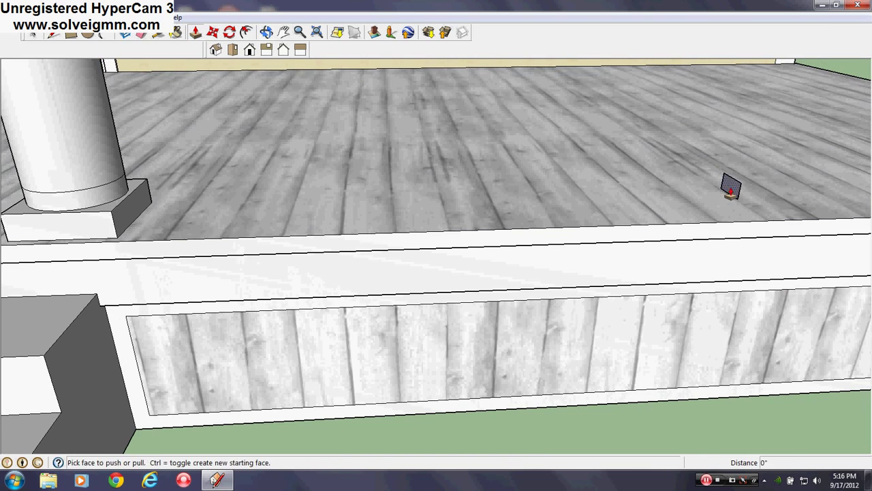
{"action": "left_click", "coordinate": [731, 189]}
{"action": "left_click_drag", "start_coordinate": [117, 239], "coordinate": [116, 243]}
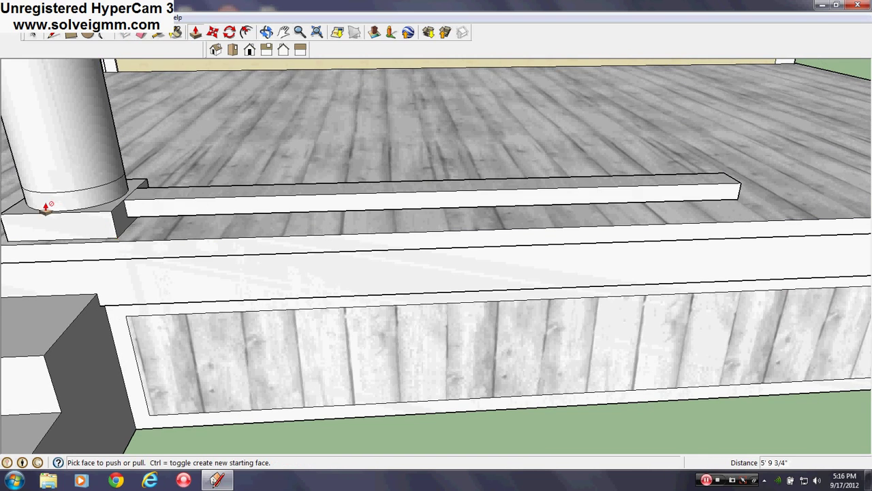
{"action": "scroll", "coordinate": [55, 228], "scroll_direction": "down", "scroll_amount": 4}
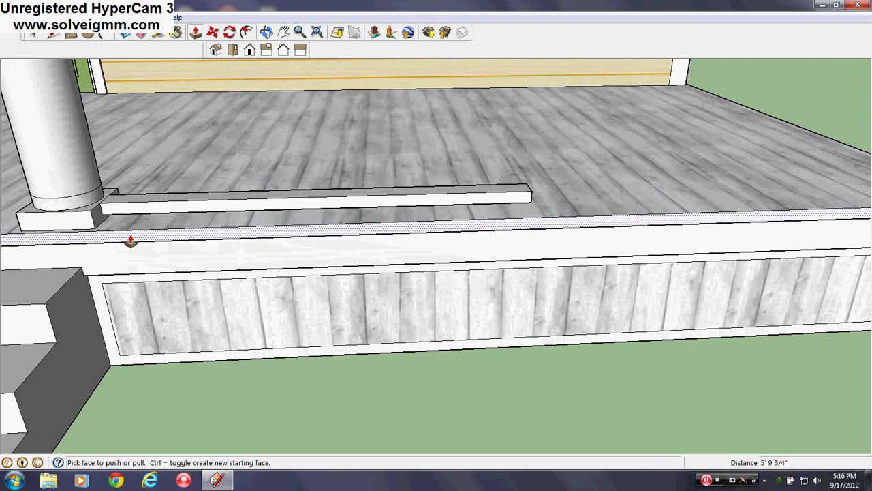
- Undo the lower rail's extrusion back to its bare rectangular profile on the porch floor
{"action": "middle_click_drag", "start_coordinate": [129, 241], "coordinate": [317, 266]}
{"action": "scroll", "coordinate": [318, 266], "scroll_direction": "up", "scroll_amount": 4}
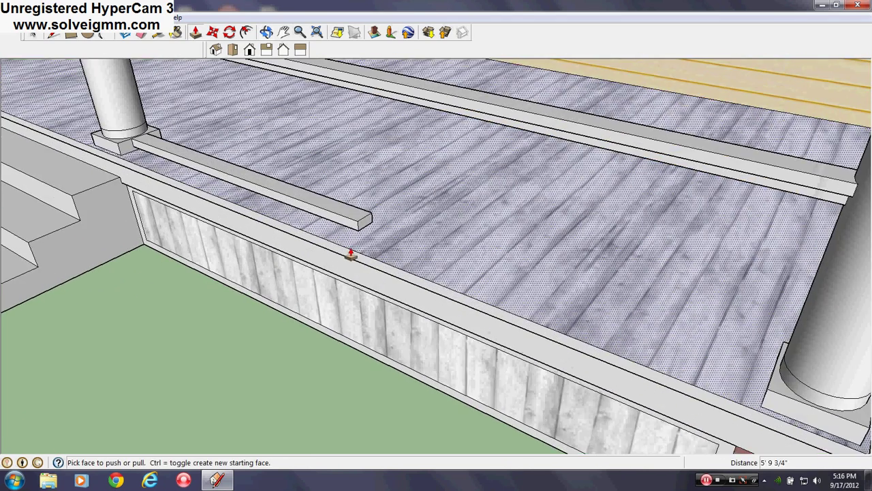
{"action": "scroll", "coordinate": [351, 253], "scroll_direction": "up", "scroll_amount": 5}
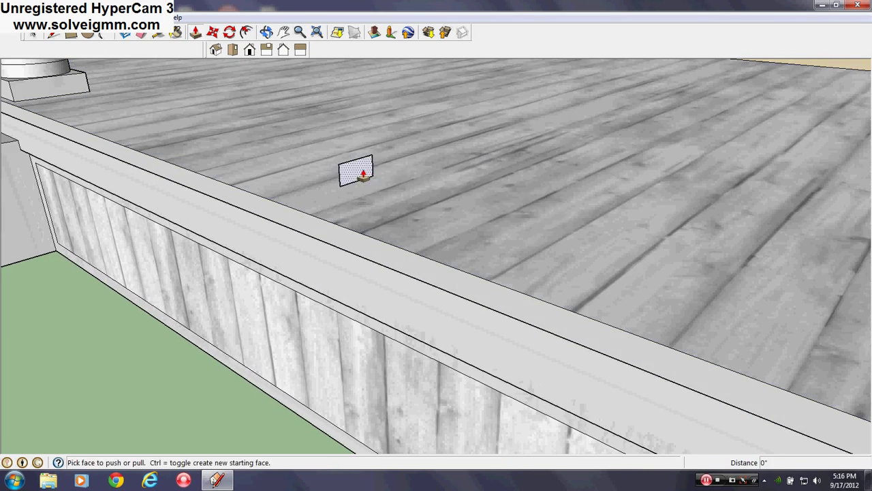
{"action": "left_click", "coordinate": [357, 175]}
{"action": "left_click", "coordinate": [568, 232]}
{"action": "middle_click_drag", "start_coordinate": [568, 232], "coordinate": [430, 355]}
{"action": "scroll", "coordinate": [430, 355], "scroll_direction": "down", "scroll_amount": 5}
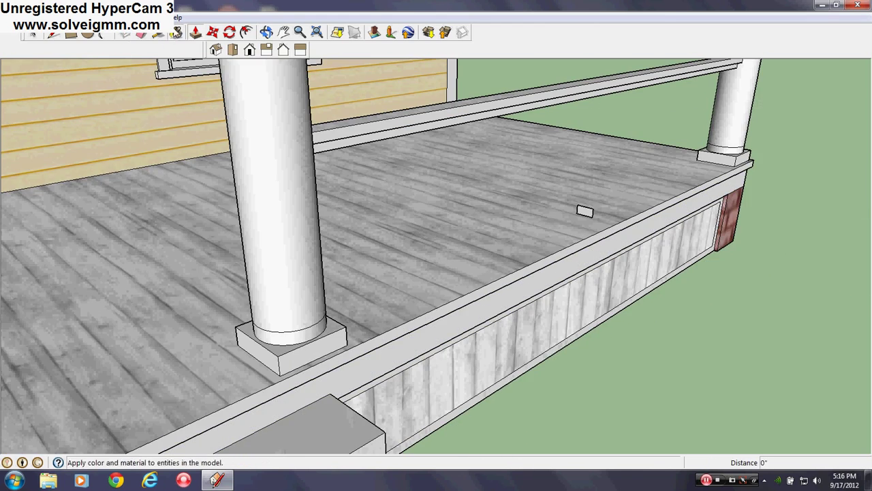
- Paint the lower rail's rectangular profile with the material Color_000
{"action": "left_click", "coordinate": [176, 32]}
{"action": "middle_click_drag", "start_coordinate": [608, 219], "coordinate": [586, 212]}
{"action": "scroll", "coordinate": [586, 212], "scroll_direction": "up", "scroll_amount": 3}
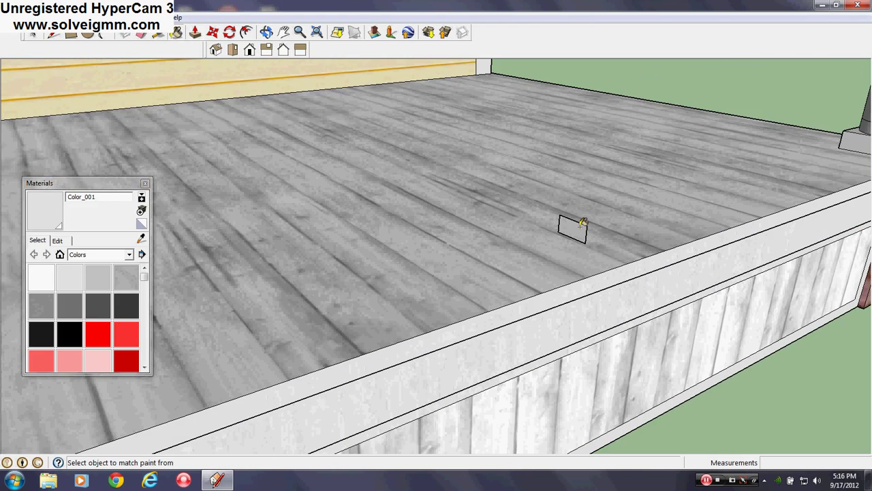
{"action": "left_click", "coordinate": [145, 184]}
{"action": "middle_click_drag", "start_coordinate": [569, 345], "coordinate": [249, 331]}
{"action": "left_click", "coordinate": [176, 32]}
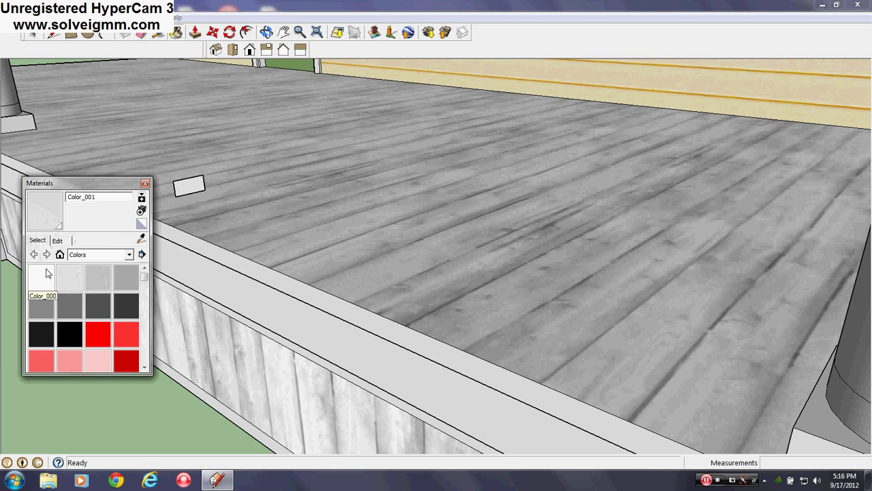
{"action": "left_click", "coordinate": [42, 278]}
{"action": "left_click", "coordinate": [145, 183]}
- Extrude the lower rail's rectangular profile toward the middle column and raise the rail's top face 1"
{"action": "left_click", "coordinate": [194, 33]}
{"action": "middle_click_drag", "start_coordinate": [235, 283], "coordinate": [573, 216]}
{"action": "scroll", "coordinate": [370, 271], "scroll_direction": "down", "scroll_amount": 6}
{"action": "scroll", "coordinate": [518, 262], "scroll_direction": "down", "scroll_amount": 4}
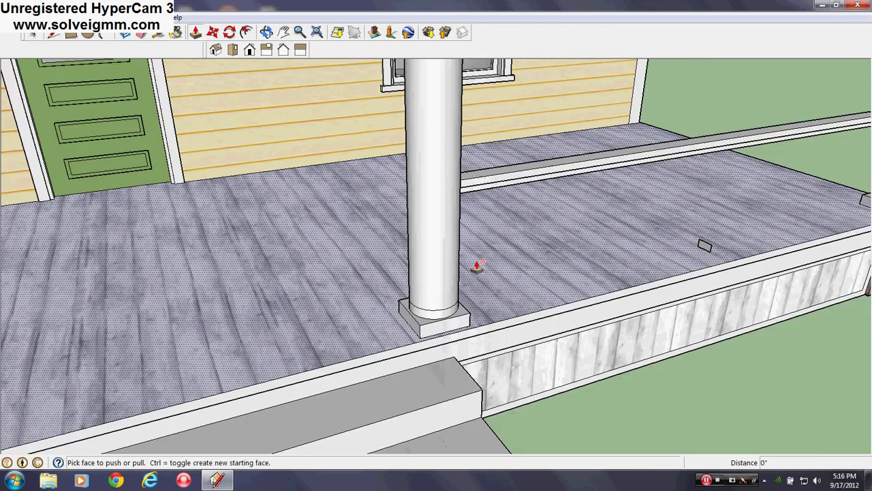
{"action": "scroll", "coordinate": [702, 247], "scroll_direction": "up", "scroll_amount": 3}
{"action": "left_click", "coordinate": [697, 250]}
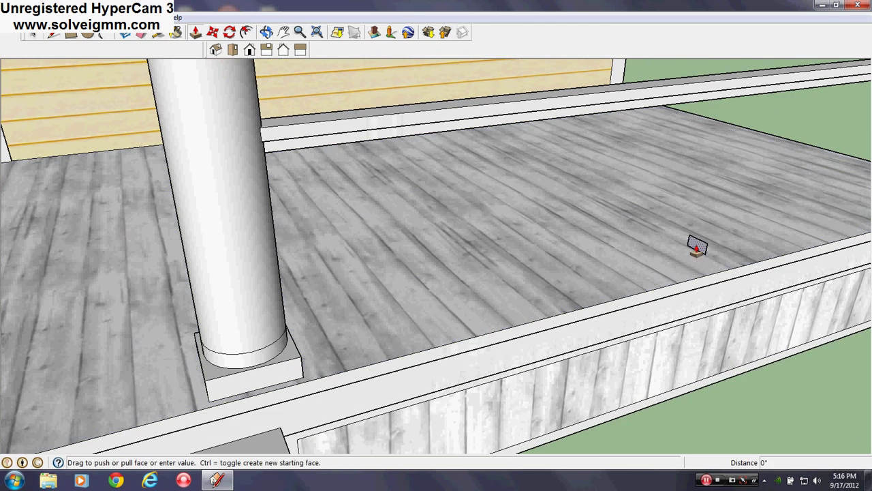
{"action": "left_click", "coordinate": [324, 351]}
{"action": "left_click", "coordinate": [331, 327]}
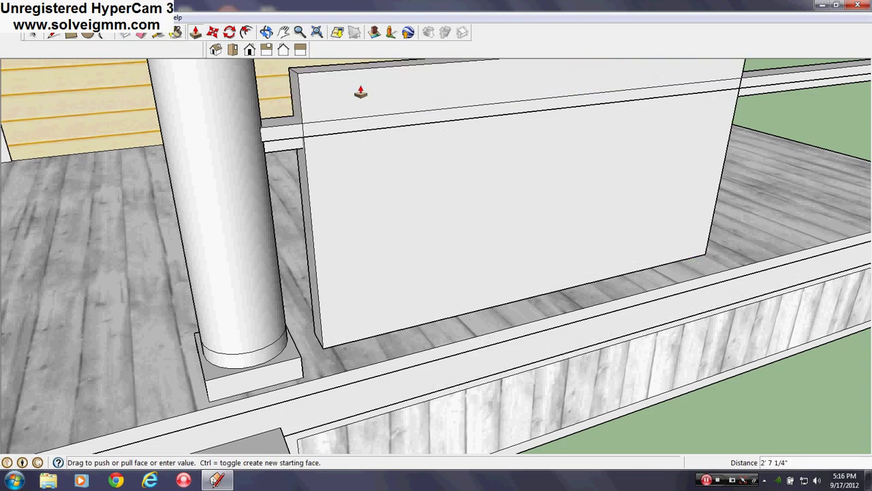
{"action": "key", "text": "Escape"}
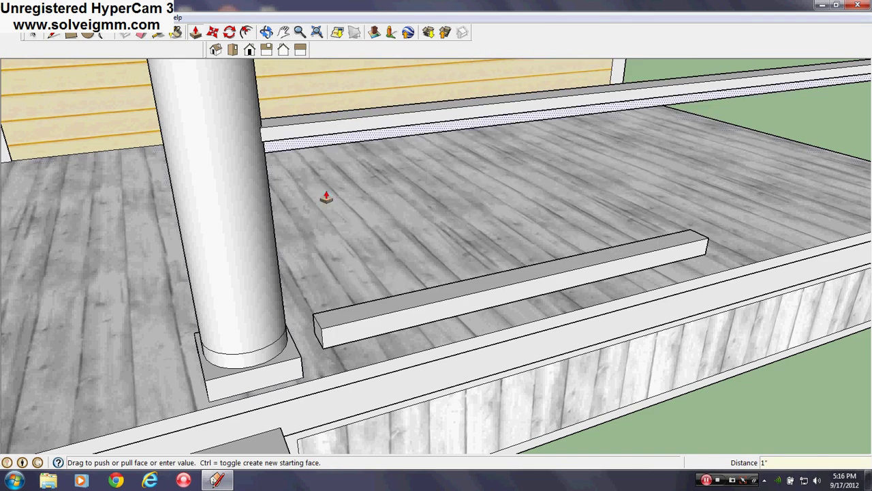
- Extend the lower rail's end face 9 1/16" into the base of the middle column
{"action": "scroll", "coordinate": [335, 326], "scroll_direction": "up", "scroll_amount": 3}
{"action": "middle_click_drag", "start_coordinate": [334, 326], "coordinate": [349, 123]}
{"action": "scroll", "coordinate": [334, 376], "scroll_direction": "up", "scroll_amount": 2}
{"action": "middle_click_drag", "start_coordinate": [335, 380], "coordinate": [337, 377]}
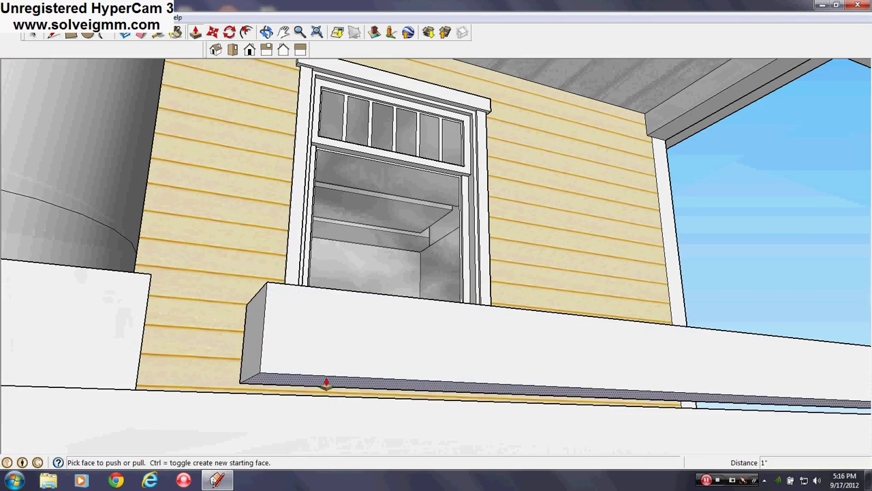
{"action": "middle_click_drag", "start_coordinate": [326, 386], "coordinate": [243, 393]}
{"action": "scroll", "coordinate": [113, 329], "scroll_direction": "up", "scroll_amount": 3}
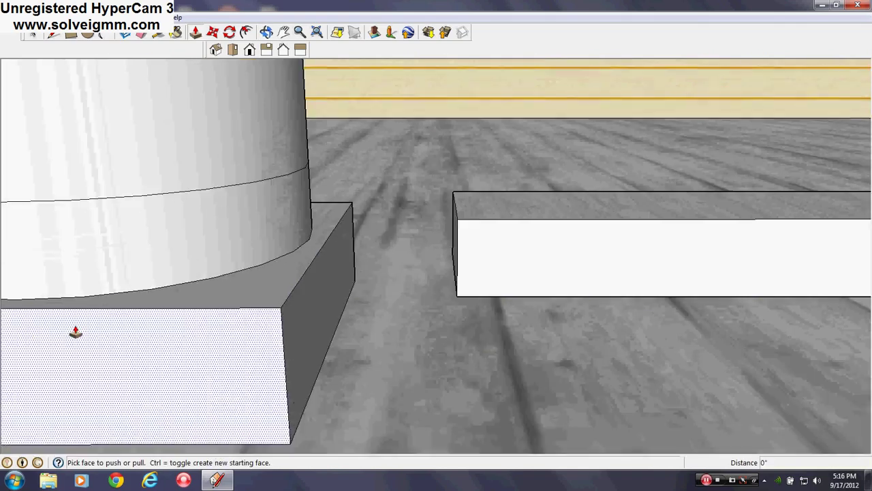
{"action": "middle_click_drag", "start_coordinate": [113, 329], "coordinate": [286, 354]}
{"action": "left_click", "coordinate": [486, 224]}
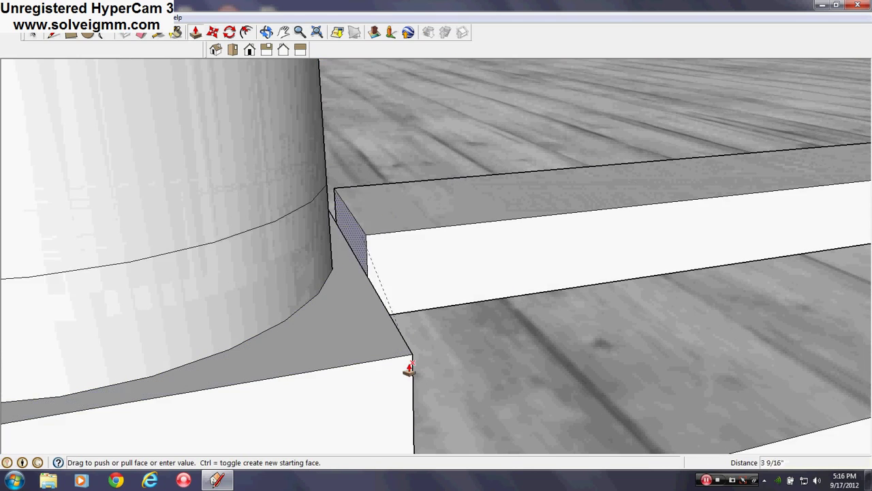
{"action": "scroll", "coordinate": [336, 214], "scroll_direction": "down", "scroll_amount": 4}
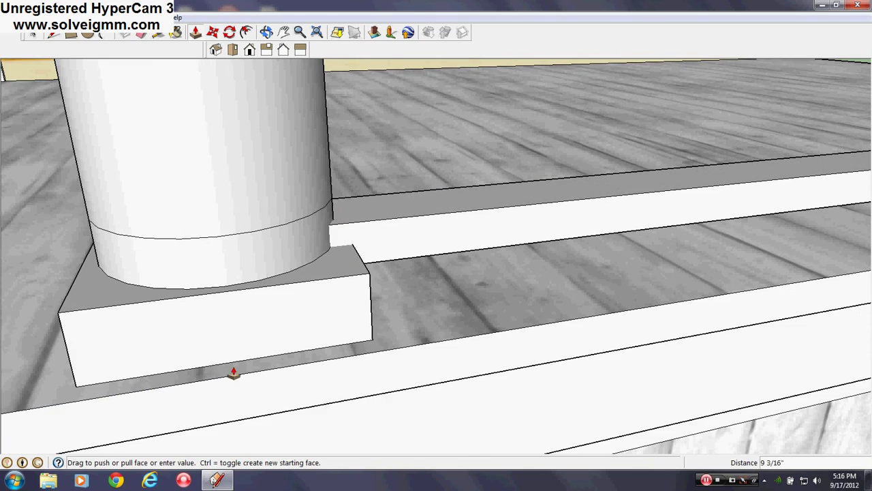
{"action": "left_click", "coordinate": [233, 373]}
- Extrude the lower rail's opposite end 6' 1 13/16" into the base of the corner column
{"action": "scroll", "coordinate": [230, 362], "scroll_direction": "down", "scroll_amount": 6}
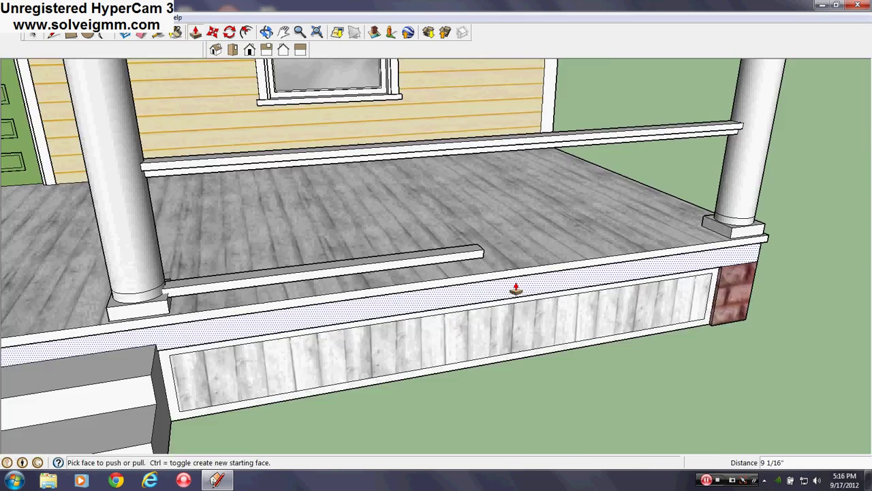
{"action": "middle_click_drag", "start_coordinate": [516, 289], "coordinate": [337, 294]}
{"action": "scroll", "coordinate": [370, 253], "scroll_direction": "up", "scroll_amount": 4}
{"action": "left_click", "coordinate": [370, 254]}
{"action": "scroll", "coordinate": [370, 254], "scroll_direction": "down", "scroll_amount": 6}
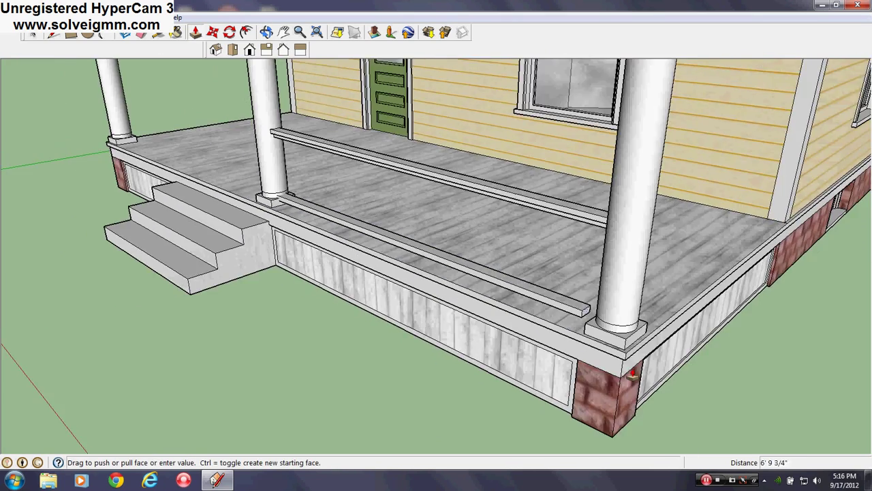
{"action": "scroll", "coordinate": [632, 374], "scroll_direction": "up", "scroll_amount": 3}
{"action": "left_click", "coordinate": [571, 334]}
{"action": "scroll", "coordinate": [473, 366], "scroll_direction": "down", "scroll_amount": 5}
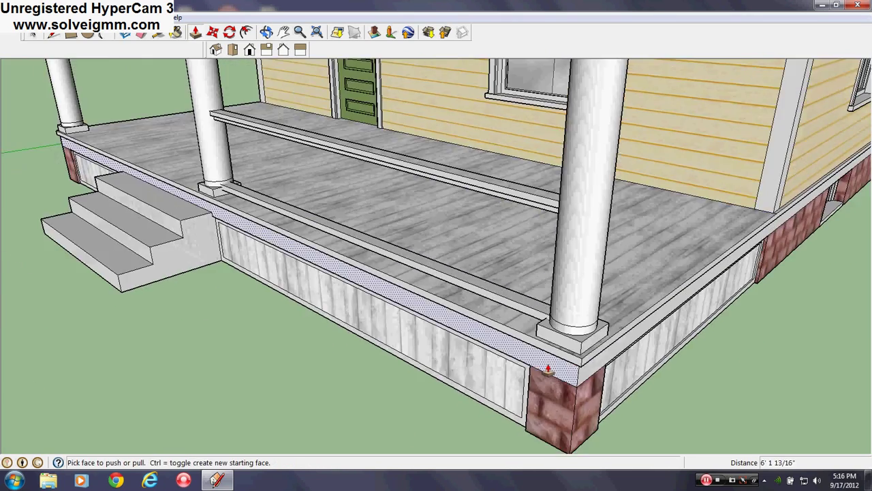
- Intersect the lower rail's front face with the middle column and its base
{"action": "middle_click_drag", "start_coordinate": [473, 366], "coordinate": [392, 358]}
{"action": "scroll", "coordinate": [392, 358], "scroll_direction": "down", "scroll_amount": 4}
{"action": "middle_click_drag", "start_coordinate": [482, 291], "coordinate": [450, 285]}
{"action": "left_click", "coordinate": [53, 33]}
{"action": "scroll", "coordinate": [351, 313], "scroll_direction": "up", "scroll_amount": 6}
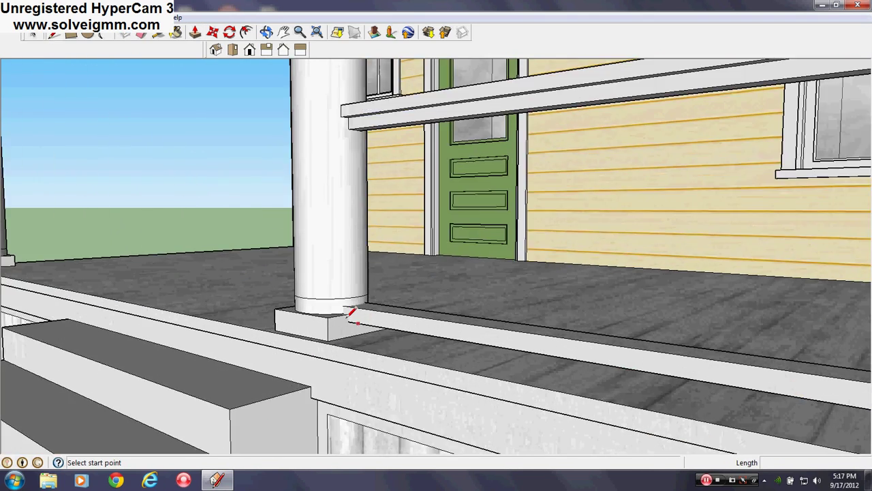
{"action": "scroll", "coordinate": [351, 313], "scroll_direction": "up", "scroll_amount": 4}
{"action": "right_click", "coordinate": [354, 333]}
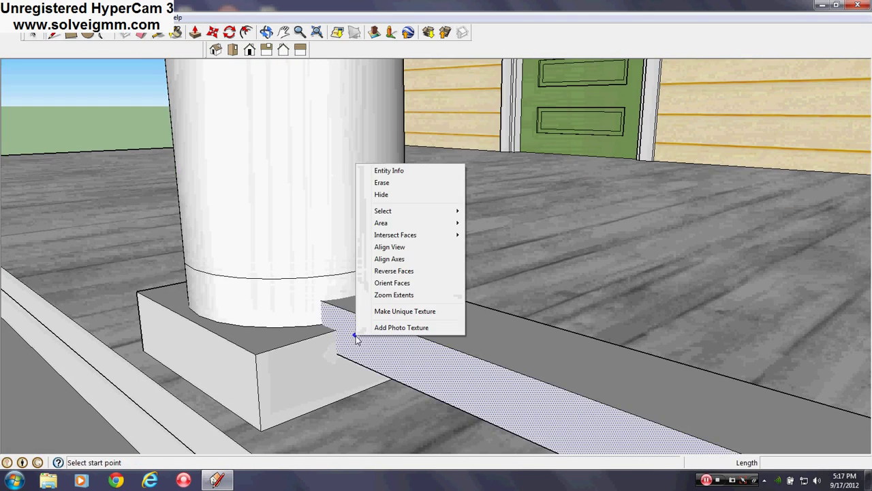
{"action": "mouse_move", "coordinate": [408, 235]}
{"action": "left_click", "coordinate": [483, 236]}
- Intersect the lower rail's top and remaining faces with the middle column and its base
{"action": "middle_click_drag", "start_coordinate": [480, 318], "coordinate": [157, 370]}
{"action": "right_click", "coordinate": [392, 311]}
{"action": "mouse_move", "coordinate": [450, 214]}
{"action": "left_click", "coordinate": [530, 214]}
{"action": "right_click", "coordinate": [337, 292]}
{"action": "right_click", "coordinate": [308, 325]}
{"action": "mouse_move", "coordinate": [358, 227]}
{"action": "left_click", "coordinate": [456, 226]}
{"action": "right_click", "coordinate": [317, 283]}
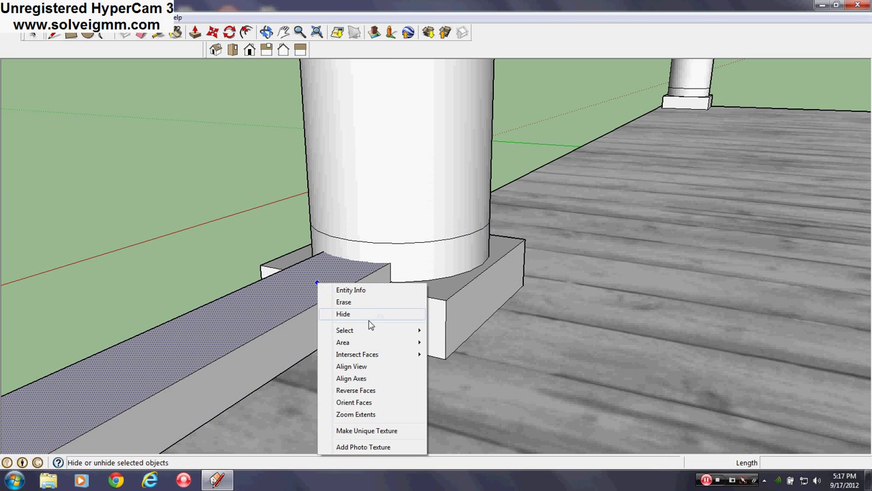
{"action": "mouse_move", "coordinate": [358, 355]}
{"action": "left_click", "coordinate": [447, 358]}
- Erase the top edges of the lower rail's surplus stub inside the middle column, working from the top view
{"action": "middle_click_drag", "start_coordinate": [517, 323], "coordinate": [366, 234]}
{"action": "scroll", "coordinate": [409, 196], "scroll_direction": "up", "scroll_amount": 3}
{"action": "middle_click_drag", "start_coordinate": [408, 196], "coordinate": [382, 218]}
{"action": "scroll", "coordinate": [384, 197], "scroll_direction": "up", "scroll_amount": 2}
{"action": "left_click", "coordinate": [264, 52]}
{"action": "left_click", "coordinate": [141, 33]}
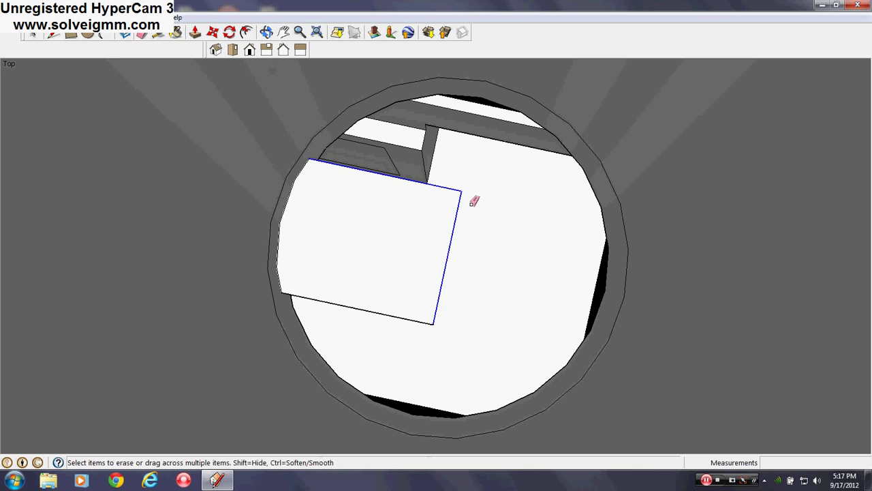
{"action": "mouse_move", "coordinate": [470, 193]}
{"action": "left_mouse_down"}
{"action": "mouse_move", "coordinate": [459, 189]}
{"action": "mouse_move", "coordinate": [436, 327]}
{"action": "left_mouse_up"}
- Erase the remaining edges of the lower rail's stub inside the middle column
{"action": "scroll", "coordinate": [268, 234], "scroll_direction": "up", "scroll_amount": 3}
{"action": "middle_click_drag", "start_coordinate": [267, 234], "coordinate": [11, 58]}
{"action": "scroll", "coordinate": [391, 163], "scroll_direction": "up", "scroll_amount": 2}
{"action": "mouse_move", "coordinate": [393, 161]}
{"action": "middle_mouse_down"}
{"action": "mouse_move", "coordinate": [403, 224]}
{"action": "mouse_move", "coordinate": [405, 107]}
{"action": "middle_mouse_up"}
{"action": "left_click_drag", "start_coordinate": [387, 175], "coordinate": [374, 220]}
{"action": "mouse_move", "coordinate": [358, 166]}
{"action": "middle_mouse_down"}
{"action": "mouse_move", "coordinate": [769, 399]}
{"action": "mouse_move", "coordinate": [791, 440]}
{"action": "middle_mouse_up"}
{"action": "scroll", "coordinate": [514, 205], "scroll_direction": "down", "scroll_amount": 4}
{"action": "scroll", "coordinate": [516, 208], "scroll_direction": "down", "scroll_amount": 4}
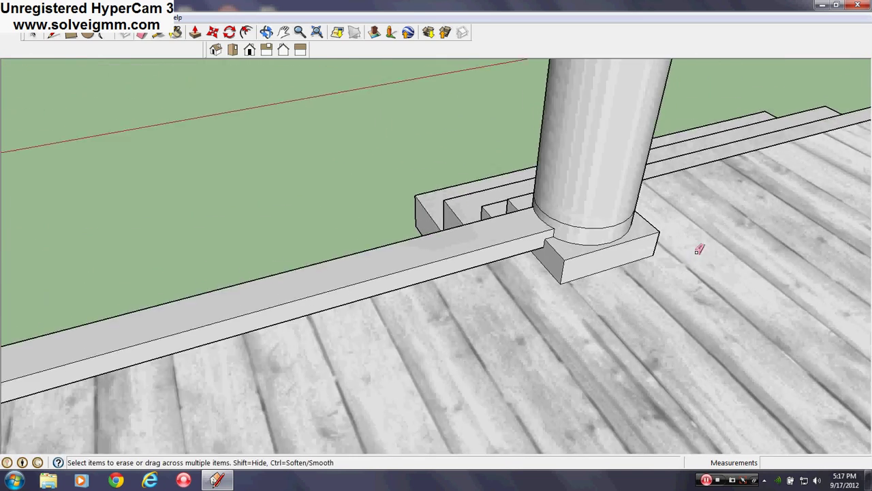
- Erase the lower rail's surplus edges inside the corner column
{"action": "middle_click_drag", "start_coordinate": [702, 255], "coordinate": [248, 267]}
{"action": "scroll", "coordinate": [468, 208], "scroll_direction": "up", "scroll_amount": 5}
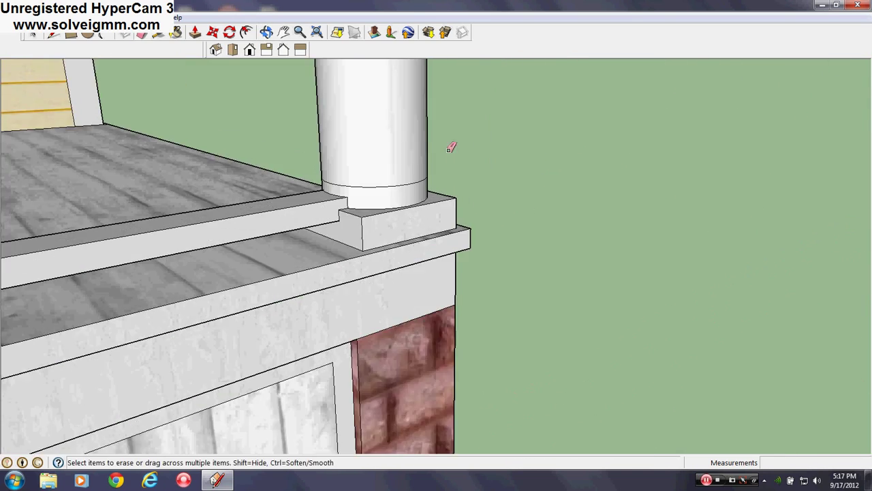
{"action": "mouse_move", "coordinate": [399, 171]}
{"action": "middle_mouse_down"}
{"action": "mouse_move", "coordinate": [522, 241]}
{"action": "mouse_move", "coordinate": [751, 286]}
{"action": "mouse_move", "coordinate": [567, 337]}
{"action": "mouse_move", "coordinate": [498, 335]}
{"action": "mouse_move", "coordinate": [634, 336]}
{"action": "mouse_move", "coordinate": [462, 235]}
{"action": "mouse_move", "coordinate": [370, 307]}
{"action": "middle_mouse_up"}
{"action": "mouse_move", "coordinate": [370, 307]}
{"action": "left_mouse_down"}
{"action": "mouse_move", "coordinate": [361, 306]}
{"action": "mouse_move", "coordinate": [379, 301]}
{"action": "left_mouse_up"}
{"action": "middle_click_drag", "start_coordinate": [378, 301], "coordinate": [416, 330]}
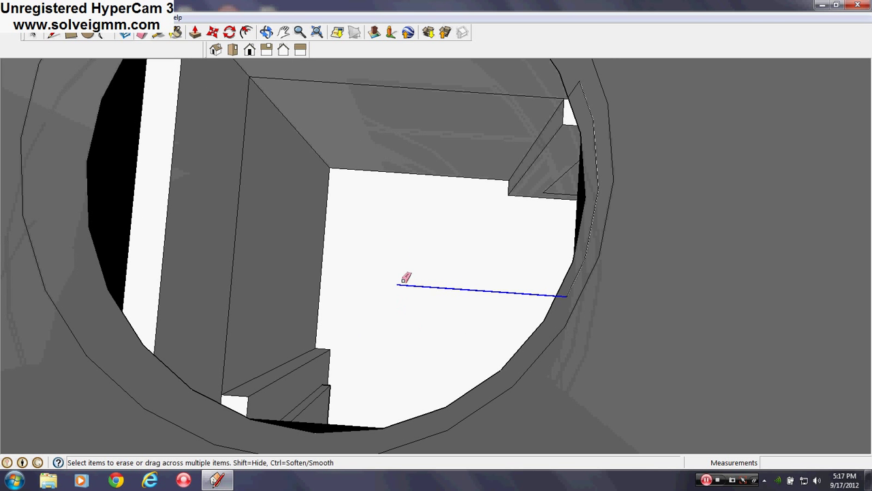
{"action": "mouse_move", "coordinate": [479, 319]}
{"action": "middle_mouse_down"}
{"action": "mouse_move", "coordinate": [471, 291]}
{"action": "mouse_move", "coordinate": [517, 130]}
{"action": "mouse_move", "coordinate": [399, 246]}
{"action": "mouse_move", "coordinate": [672, 168]}
{"action": "mouse_move", "coordinate": [442, 222]}
{"action": "middle_mouse_up"}
{"action": "scroll", "coordinate": [399, 246], "scroll_direction": "up", "scroll_amount": 3}
{"action": "mouse_move", "coordinate": [370, 218]}
{"action": "middle_mouse_down"}
{"action": "mouse_move", "coordinate": [422, 171]}
{"action": "mouse_move", "coordinate": [497, 192]}
{"action": "middle_mouse_up"}
{"action": "scroll", "coordinate": [497, 191], "scroll_direction": "down", "scroll_amount": 2}
{"action": "mouse_move", "coordinate": [420, 203]}
{"action": "middle_mouse_down"}
{"action": "mouse_move", "coordinate": [391, 224]}
{"action": "mouse_move", "coordinate": [440, 195]}
{"action": "mouse_move", "coordinate": [362, 229]}
{"action": "mouse_move", "coordinate": [381, 207]}
{"action": "mouse_move", "coordinate": [99, 280]}
{"action": "mouse_move", "coordinate": [2, 288]}
{"action": "mouse_move", "coordinate": [386, 119]}
{"action": "mouse_move", "coordinate": [327, 310]}
{"action": "middle_mouse_up"}
- Paint the lower rail's underside at the corner column with the material Color_001
{"action": "key", "text": "l"}
{"action": "left_click", "coordinate": [620, 329]}
{"action": "middle_click_drag", "start_coordinate": [619, 323], "coordinate": [290, 230]}
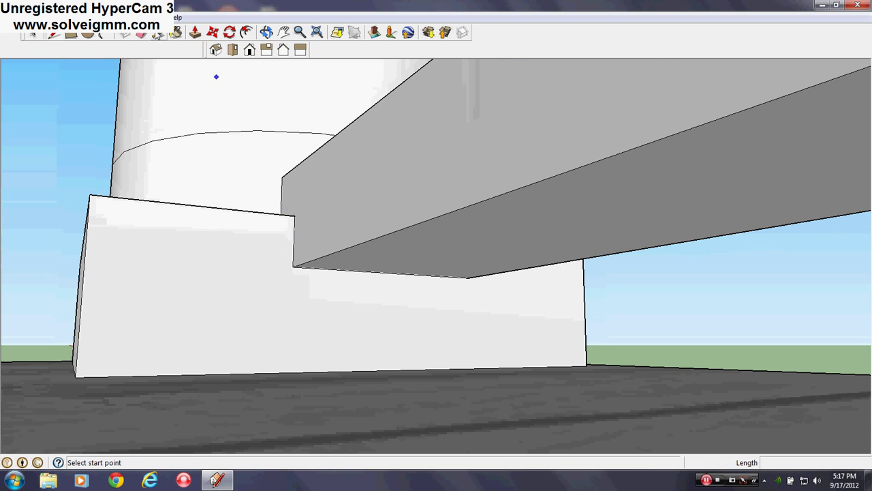
{"action": "left_click", "coordinate": [173, 32]}
{"action": "left_click", "coordinate": [75, 290]}
{"action": "left_click", "coordinate": [461, 237]}
{"action": "mouse_move", "coordinate": [341, 317]}
{"action": "middle_mouse_down"}
{"action": "mouse_move", "coordinate": [391, 315]}
{"action": "mouse_move", "coordinate": [559, 374]}
{"action": "mouse_move", "coordinate": [802, 350]}
{"action": "mouse_move", "coordinate": [845, 329]}
{"action": "mouse_move", "coordinate": [851, 311]}
{"action": "middle_mouse_up"}
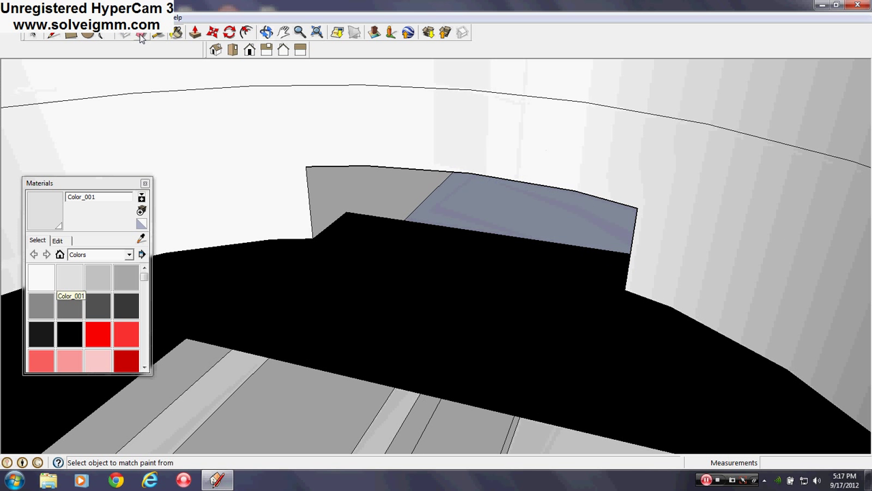
{"action": "left_click", "coordinate": [141, 32]}
{"action": "mouse_move", "coordinate": [520, 206]}
{"action": "middle_mouse_down"}
{"action": "mouse_move", "coordinate": [234, 292]}
{"action": "mouse_move", "coordinate": [425, 224]}
{"action": "middle_mouse_up"}
{"action": "scroll", "coordinate": [425, 225], "scroll_direction": "down", "scroll_amount": 4}
{"action": "middle_click_drag", "start_coordinate": [562, 375], "coordinate": [479, 284]}
{"action": "scroll", "coordinate": [479, 284], "scroll_direction": "down", "scroll_amount": 8}
{"action": "middle_click_drag", "start_coordinate": [418, 338], "coordinate": [240, 217]}
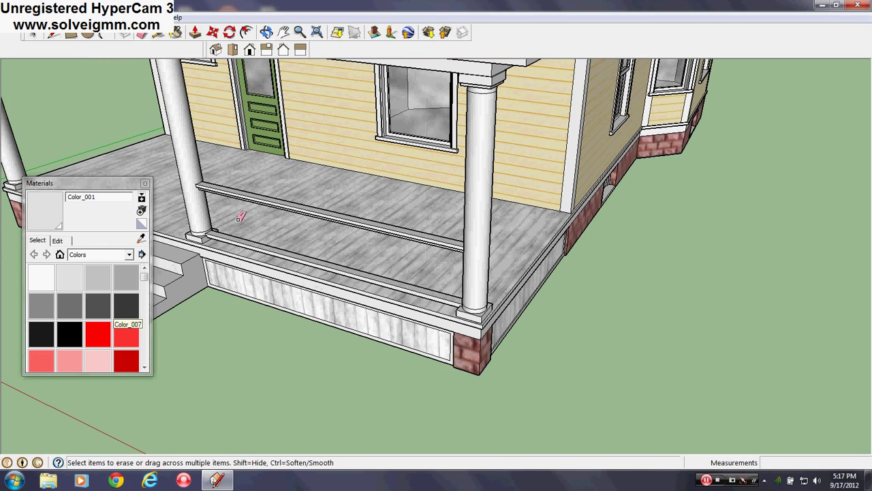
{"action": "left_click", "coordinate": [144, 183]}
- Draw a rectangular infill panel between the lower rail and the top rail, spanning from the middle column to the corner column
{"action": "left_click", "coordinate": [71, 35]}
{"action": "scroll", "coordinate": [218, 238], "scroll_direction": "up", "scroll_amount": 8}
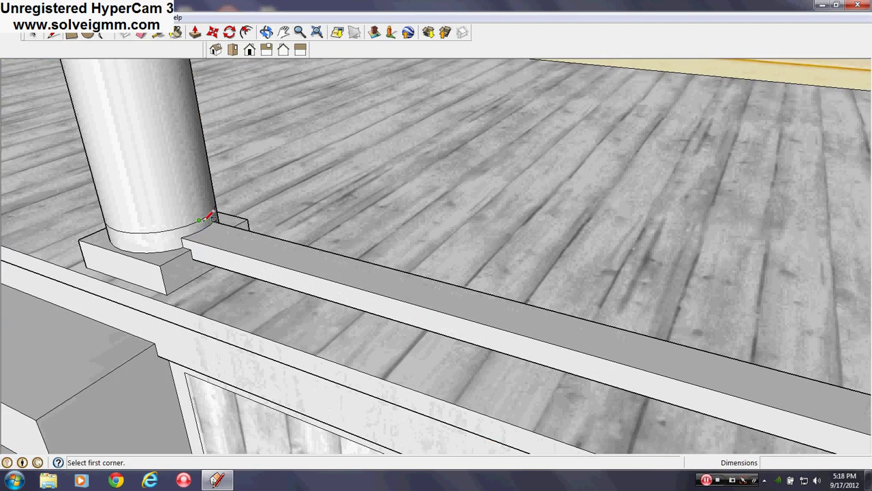
{"action": "scroll", "coordinate": [163, 273], "scroll_direction": "down", "scroll_amount": 7}
{"action": "scroll", "coordinate": [548, 358], "scroll_direction": "up", "scroll_amount": 6}
{"action": "middle_click_drag", "start_coordinate": [614, 361], "coordinate": [735, 155]}
{"action": "left_click", "coordinate": [602, 231]}
{"action": "middle_click_drag", "start_coordinate": [630, 152], "coordinate": [361, 279]}
{"action": "scroll", "coordinate": [615, 247], "scroll_direction": "down", "scroll_amount": 7}
{"action": "scroll", "coordinate": [352, 289], "scroll_direction": "up", "scroll_amount": 5}
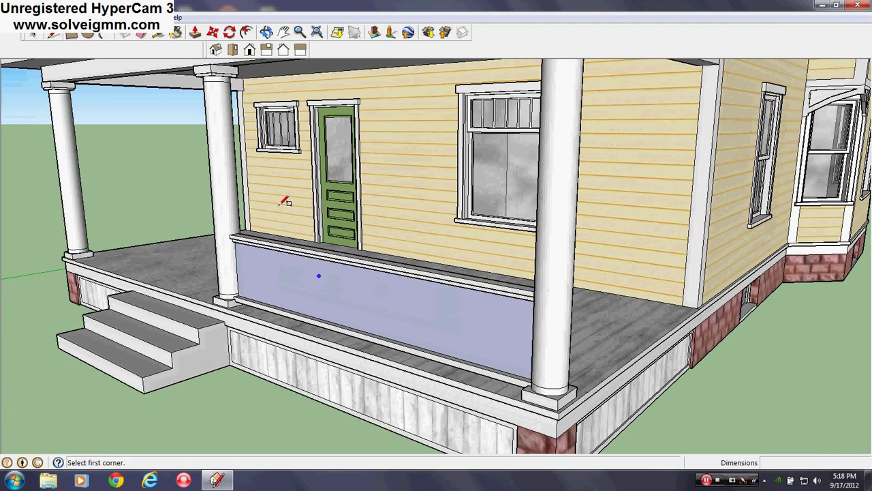
- Paint the infill panel between the two rails with the material Color_000
{"action": "left_click", "coordinate": [176, 32]}
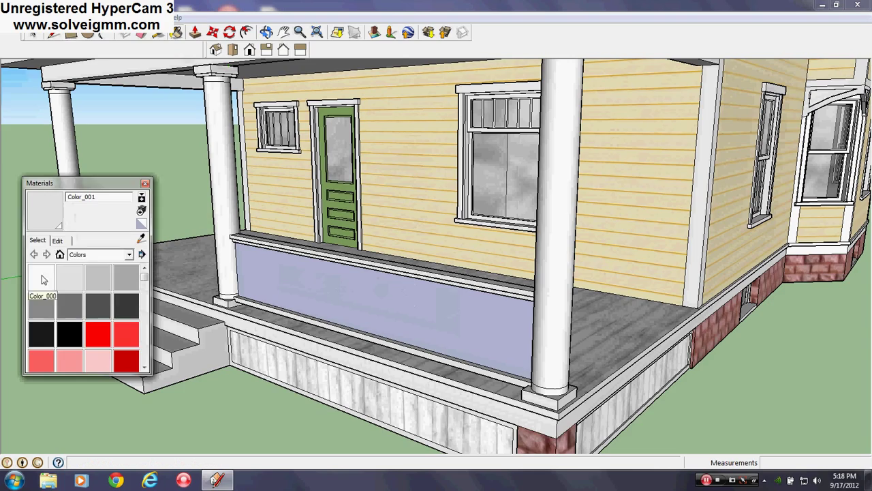
{"action": "left_click", "coordinate": [43, 279]}
{"action": "left_click", "coordinate": [362, 284]}
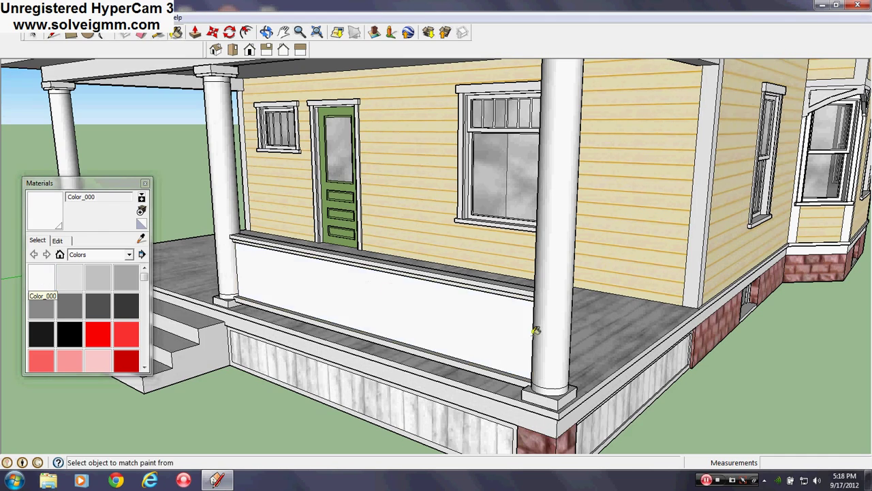
- Paint the infill panel between the rails with the Fencing_Metal_Straight material from the Fencing collection
{"action": "mouse_move", "coordinate": [522, 339]}
{"action": "middle_mouse_down"}
{"action": "mouse_move", "coordinate": [309, 272]}
{"action": "mouse_move", "coordinate": [343, 288]}
{"action": "mouse_move", "coordinate": [504, 296]}
{"action": "mouse_move", "coordinate": [435, 311]}
{"action": "middle_mouse_up"}
{"action": "left_click", "coordinate": [129, 254]}
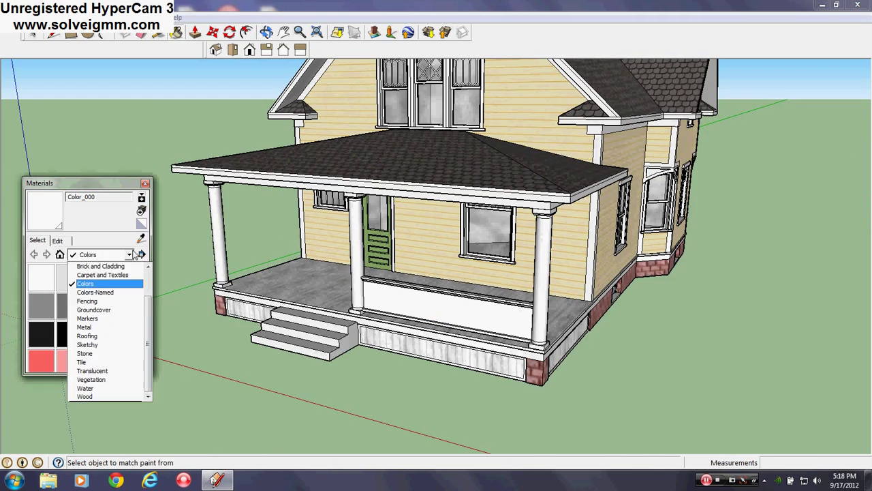
{"action": "scroll", "coordinate": [117, 292], "scroll_direction": "up", "scroll_amount": 2}
{"action": "scroll", "coordinate": [117, 291], "scroll_direction": "down", "scroll_amount": 2}
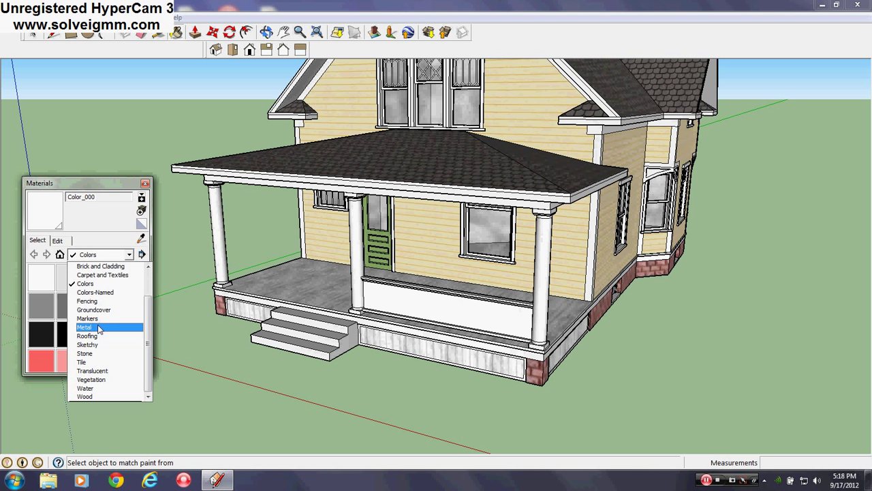
{"action": "left_click", "coordinate": [103, 301]}
{"action": "scroll", "coordinate": [415, 302], "scroll_direction": "up", "scroll_amount": 5}
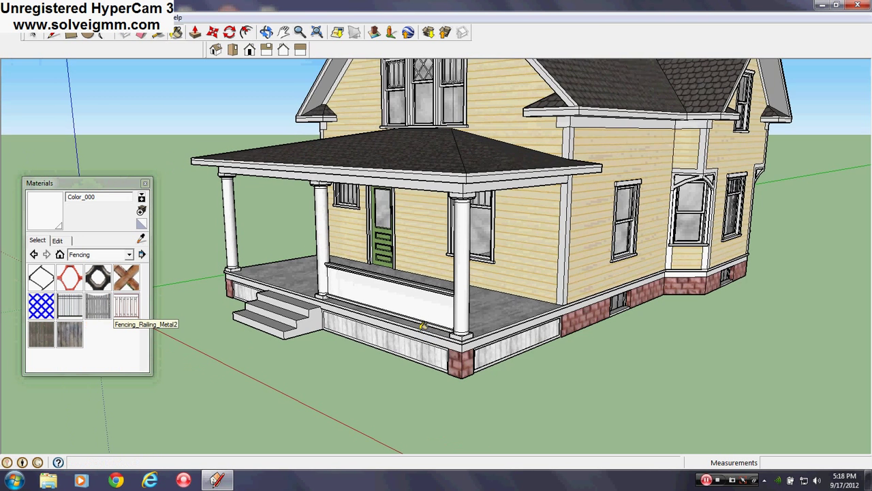
{"action": "left_click", "coordinate": [65, 308]}
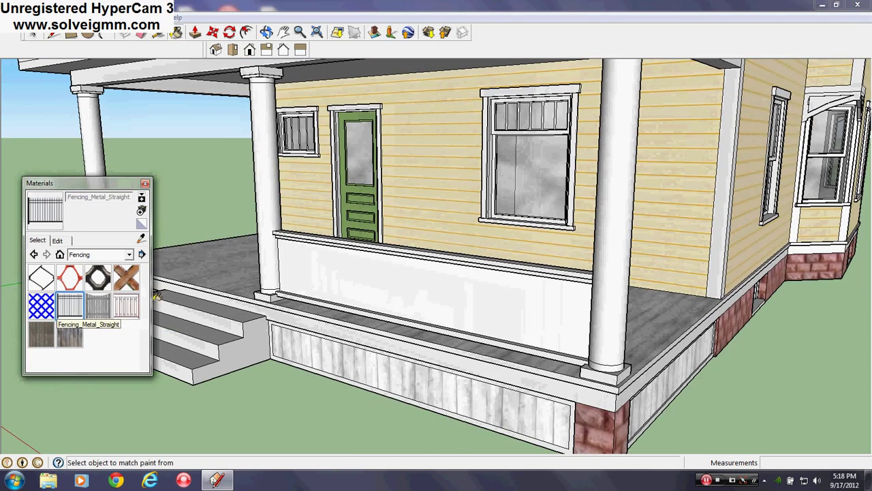
{"action": "left_click", "coordinate": [438, 298]}
{"action": "mouse_move", "coordinate": [438, 298]}
{"action": "middle_mouse_down"}
{"action": "mouse_move", "coordinate": [430, 288]}
{"action": "mouse_move", "coordinate": [378, 298]}
{"action": "middle_mouse_up"}
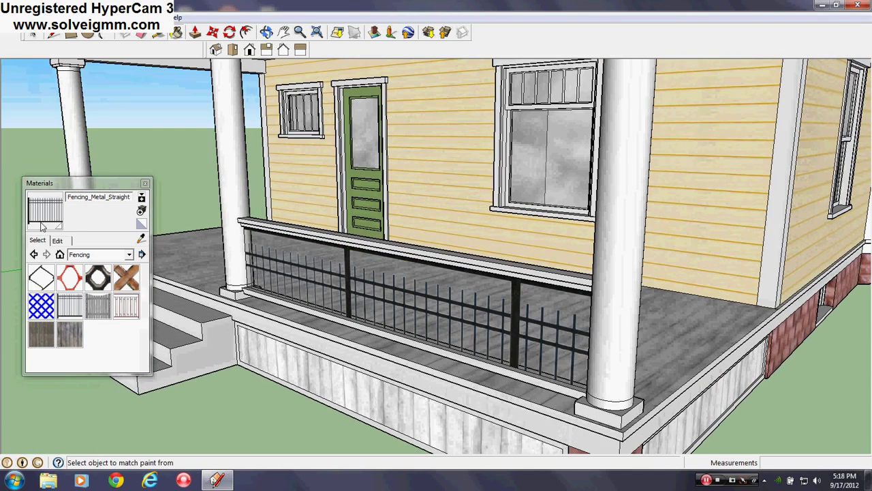
- Darken the Fencing_Metal_Straight material to black and set its texture height to 6' independently of the width
{"action": "left_click", "coordinate": [59, 239]}
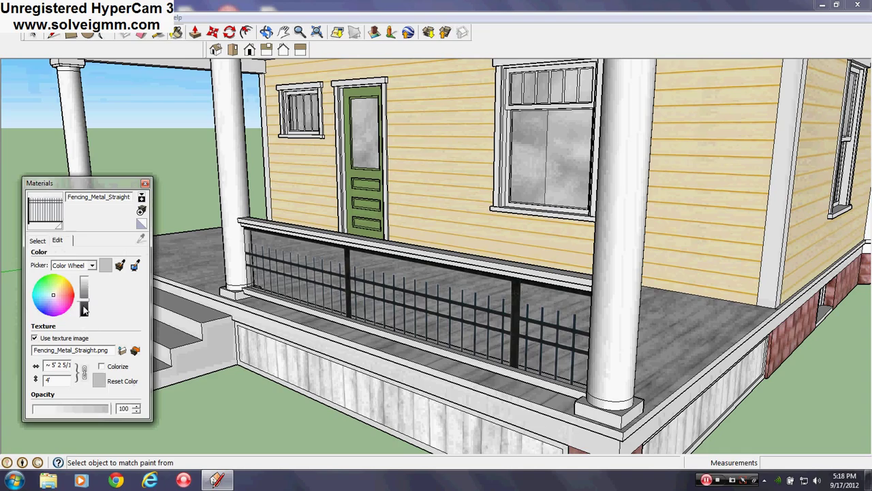
{"action": "left_click_drag", "start_coordinate": [84, 311], "coordinate": [85, 315]}
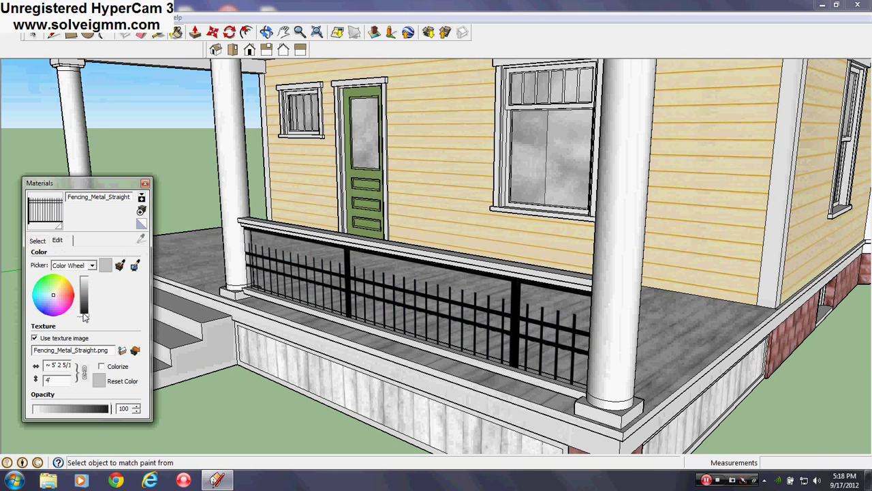
{"action": "left_click", "coordinate": [84, 373]}
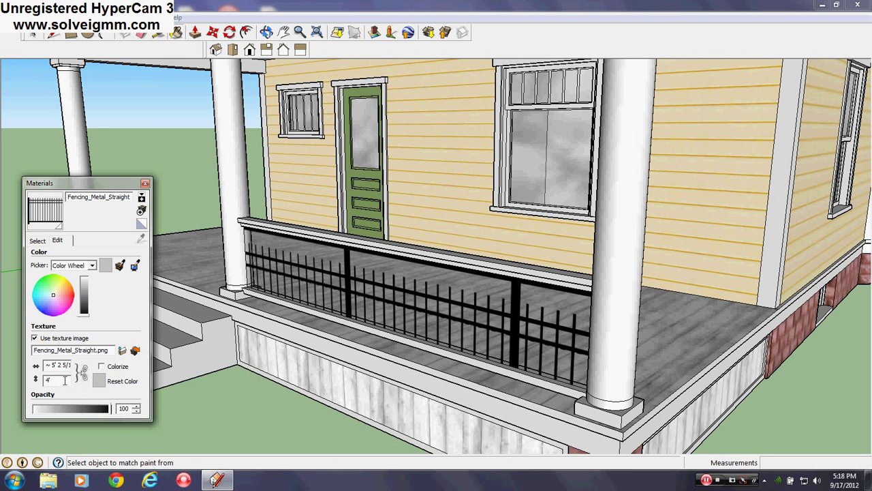
{"action": "type", "text": "6'"}
{"action": "key", "text": "Return"}
- Examine the fence-textured railing up close and from outside the house, and close the material settings
{"action": "middle_click_drag", "start_coordinate": [490, 310], "coordinate": [259, 255]}
{"action": "left_click", "coordinate": [260, 255]}
{"action": "mouse_move", "coordinate": [290, 314]}
{"action": "middle_mouse_down"}
{"action": "mouse_move", "coordinate": [497, 308]}
{"action": "mouse_move", "coordinate": [280, 313]}
{"action": "mouse_move", "coordinate": [562, 300]}
{"action": "mouse_move", "coordinate": [533, 270]}
{"action": "mouse_move", "coordinate": [246, 276]}
{"action": "middle_mouse_up"}
{"action": "scroll", "coordinate": [308, 305], "scroll_direction": "down", "scroll_amount": 4}
{"action": "scroll", "coordinate": [304, 253], "scroll_direction": "up", "scroll_amount": 5}
{"action": "middle_click_drag", "start_coordinate": [341, 273], "coordinate": [452, 300]}
{"action": "scroll", "coordinate": [395, 306], "scroll_direction": "down", "scroll_amount": 4}
{"action": "scroll", "coordinate": [344, 359], "scroll_direction": "down", "scroll_amount": 5}
{"action": "scroll", "coordinate": [437, 313], "scroll_direction": "up", "scroll_amount": 6}
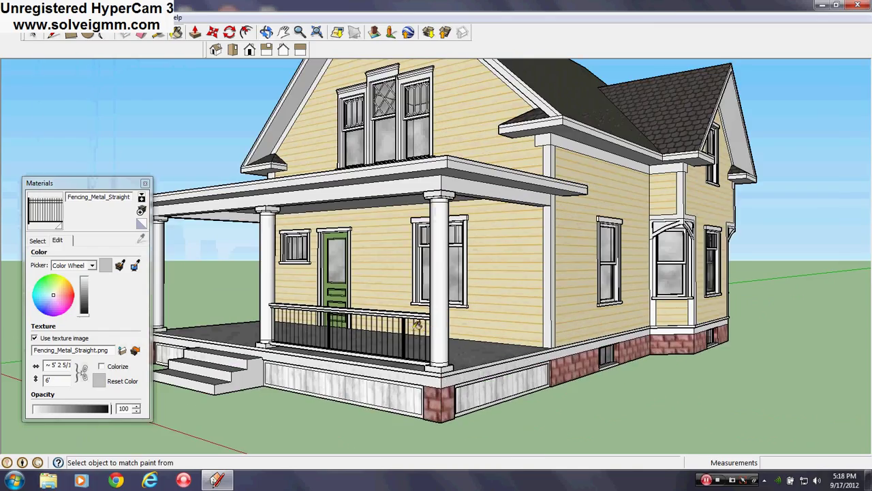
{"action": "middle_click_drag", "start_coordinate": [431, 354], "coordinate": [355, 374]}
{"action": "left_click", "coordinate": [37, 240]}
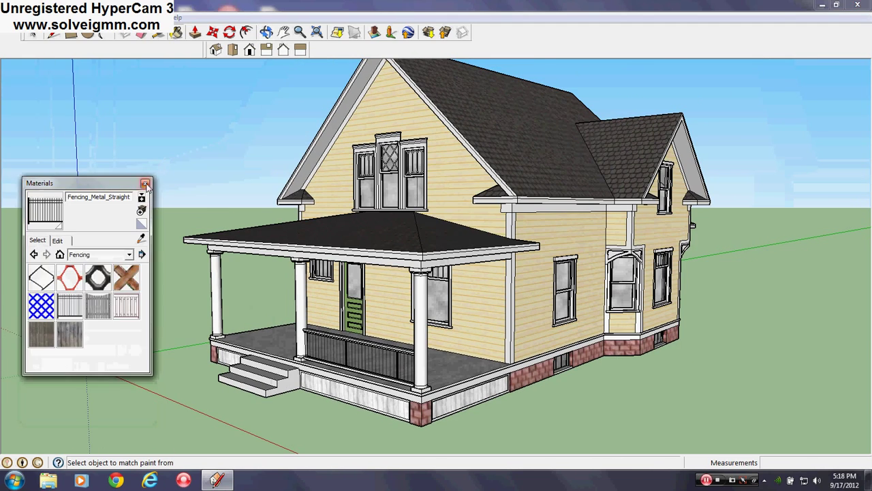
{"action": "left_click", "coordinate": [145, 183]}
- Draw a guide line across the porch floor from the corner column's base toward the house
{"action": "left_click", "coordinate": [53, 32]}
{"action": "scroll", "coordinate": [259, 301], "scroll_direction": "up", "scroll_amount": 6}
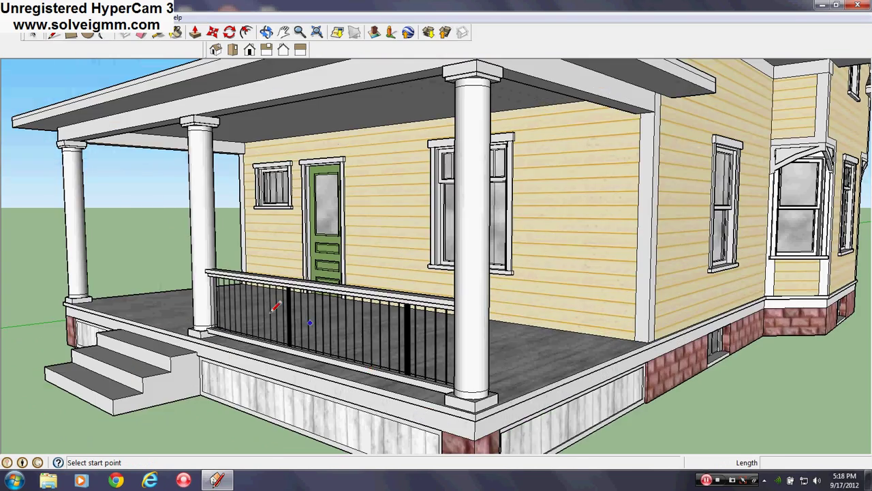
{"action": "scroll", "coordinate": [320, 310], "scroll_direction": "up", "scroll_amount": 3}
{"action": "middle_click_drag", "start_coordinate": [415, 319], "coordinate": [324, 333]}
{"action": "scroll", "coordinate": [322, 293], "scroll_direction": "down", "scroll_amount": 4}
{"action": "scroll", "coordinate": [279, 262], "scroll_direction": "down", "scroll_amount": 4}
{"action": "middle_click_drag", "start_coordinate": [392, 335], "coordinate": [139, 337]}
{"action": "scroll", "coordinate": [196, 261], "scroll_direction": "up", "scroll_amount": 4}
{"action": "scroll", "coordinate": [243, 328], "scroll_direction": "up", "scroll_amount": 3}
{"action": "mouse_move", "coordinate": [244, 329]}
{"action": "middle_mouse_down"}
{"action": "mouse_move", "coordinate": [210, 370]}
{"action": "mouse_move", "coordinate": [397, 395]}
{"action": "mouse_move", "coordinate": [181, 347]}
{"action": "middle_mouse_up"}
{"action": "scroll", "coordinate": [202, 307], "scroll_direction": "down", "scroll_amount": 4}
{"action": "scroll", "coordinate": [181, 347], "scroll_direction": "up", "scroll_amount": 4}
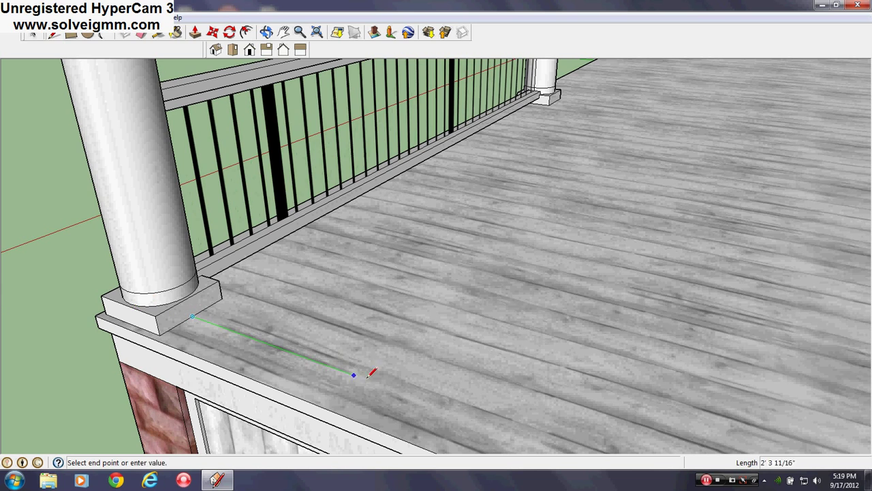
{"action": "scroll", "coordinate": [369, 380], "scroll_direction": "down", "scroll_amount": 2}
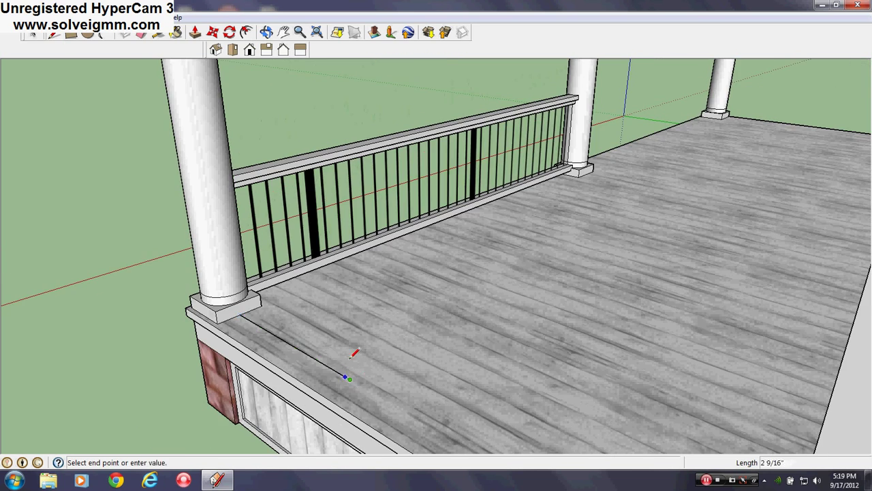
- Draw a 2' 6" vertical guide line up from the end of the floor line, matching the front top rail's height
{"action": "middle_click_drag", "start_coordinate": [350, 359], "coordinate": [293, 211]}
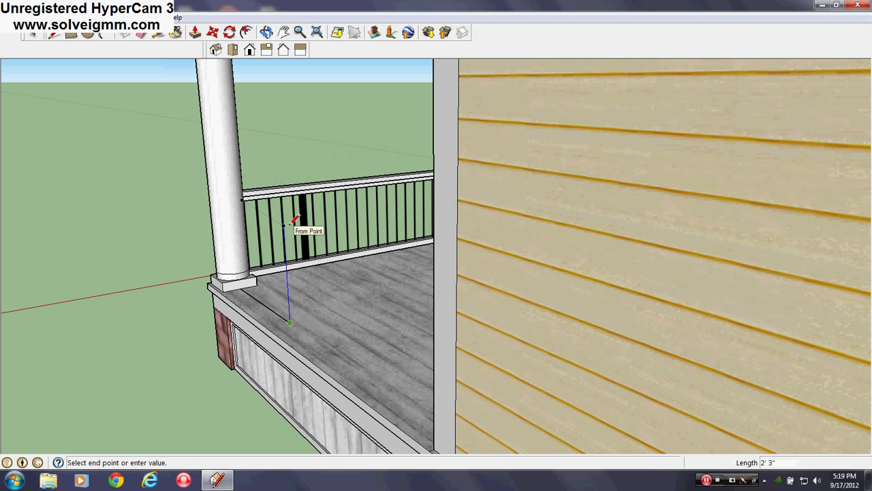
{"action": "key", "text": "Escape"}
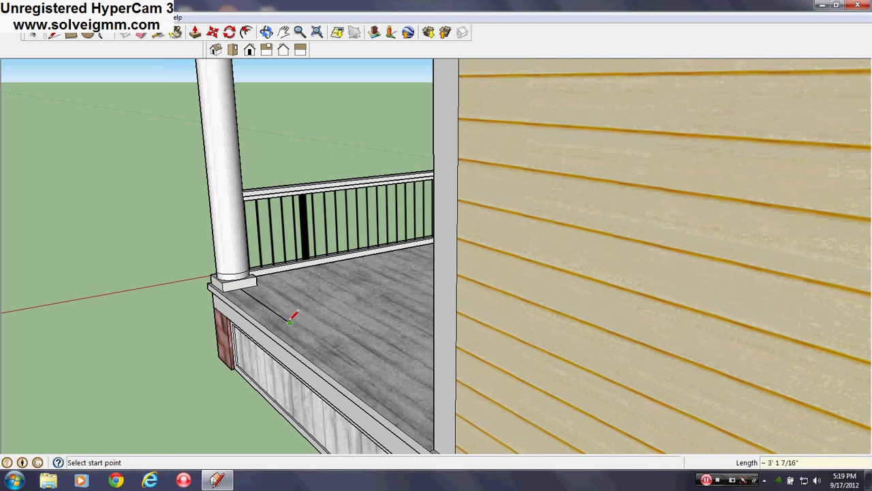
{"action": "middle_click_drag", "start_coordinate": [290, 239], "coordinate": [371, 191]}
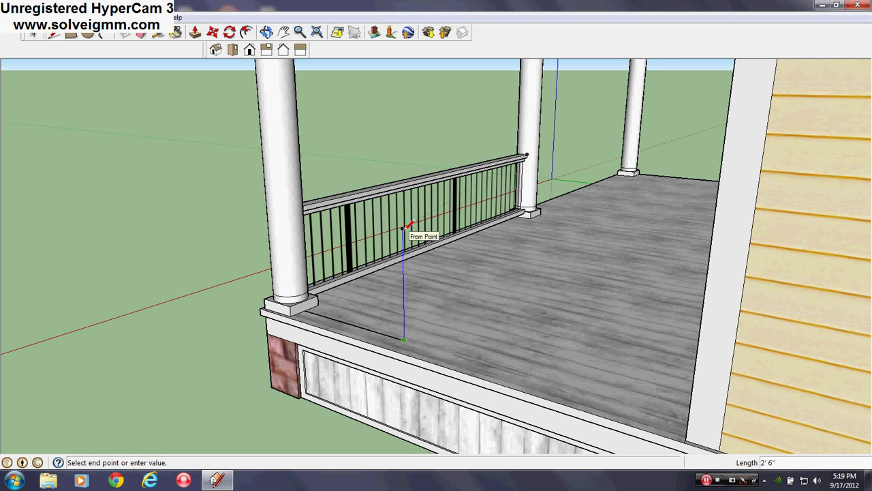
{"action": "middle_click_drag", "start_coordinate": [400, 230], "coordinate": [272, 252]}
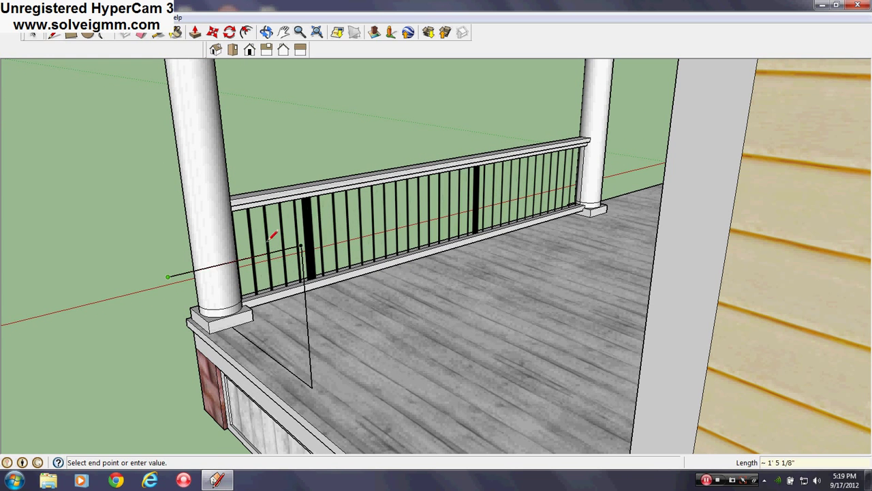
- Draw a T-shaped top-rail profile with a 4" wide cap and 2" stem on the vertical guide line, and erase its inner lines
{"action": "key", "text": "Escape"}
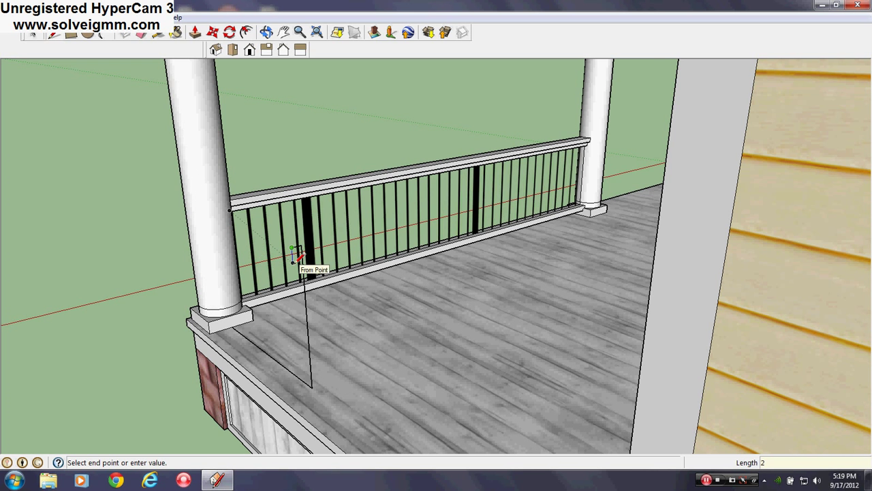
{"action": "middle_click_drag", "start_coordinate": [305, 231], "coordinate": [298, 213]}
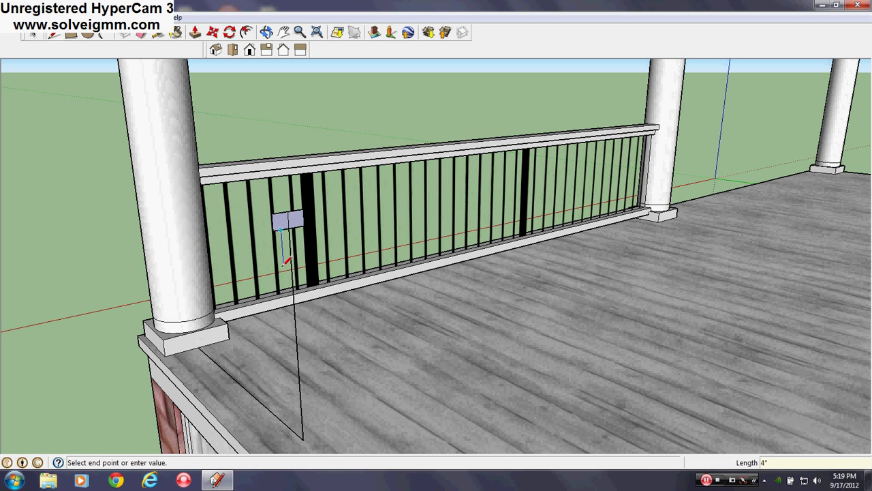
{"action": "scroll", "coordinate": [304, 233], "scroll_direction": "up", "scroll_amount": 1}
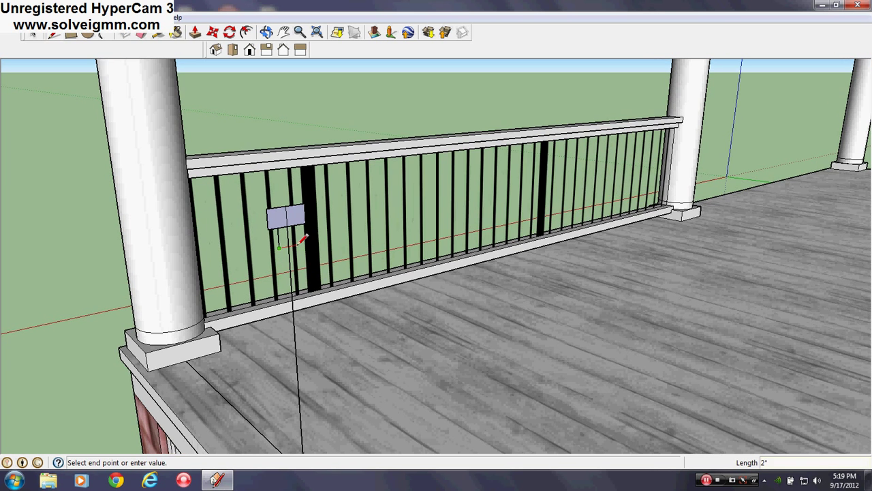
{"action": "left_click", "coordinate": [298, 222]}
{"action": "left_click", "coordinate": [141, 34]}
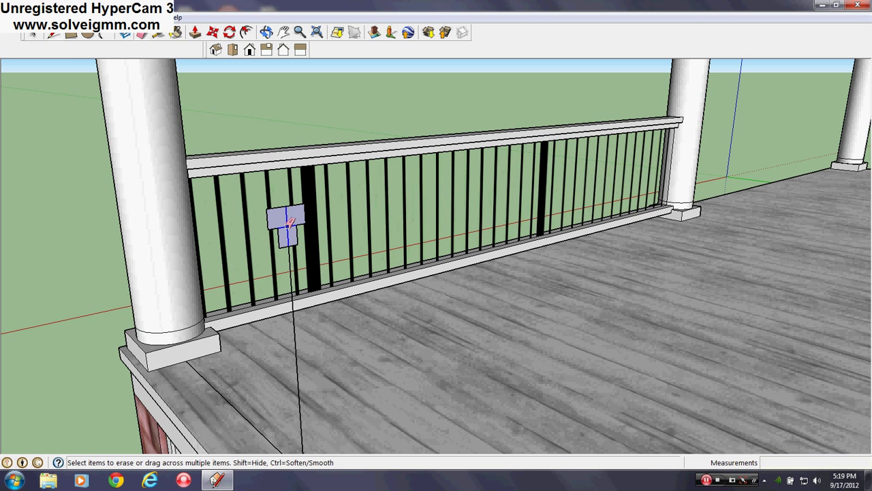
{"action": "scroll", "coordinate": [270, 154], "scroll_direction": "down", "scroll_amount": 1}
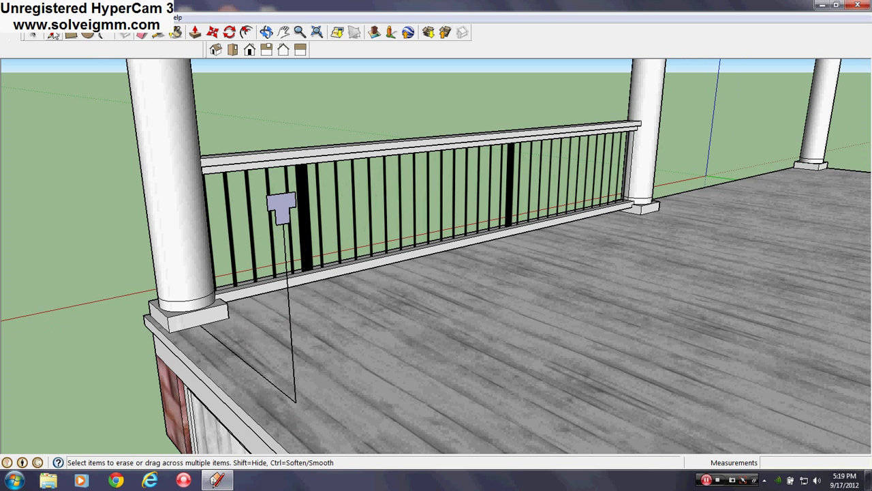
- Draw a 2" high rectangular bottom-rail profile centred on the vertical guide line, 2" above the porch floor
{"action": "left_click", "coordinate": [54, 34]}
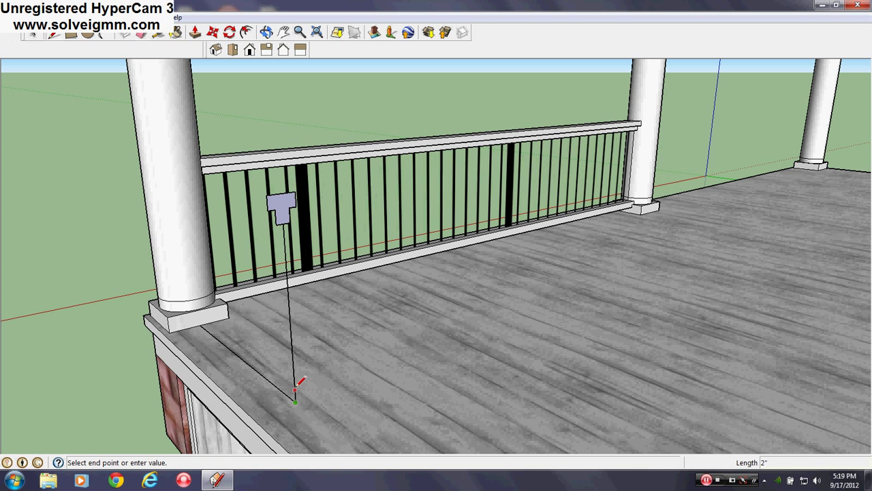
{"action": "type", "text": "2"}
{"action": "key", "text": "Return"}
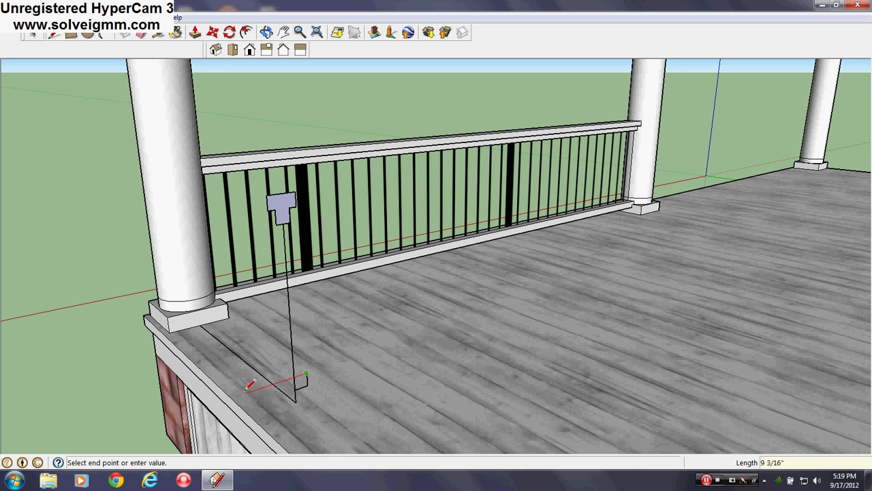
{"action": "middle_click_drag", "start_coordinate": [254, 387], "coordinate": [278, 396]}
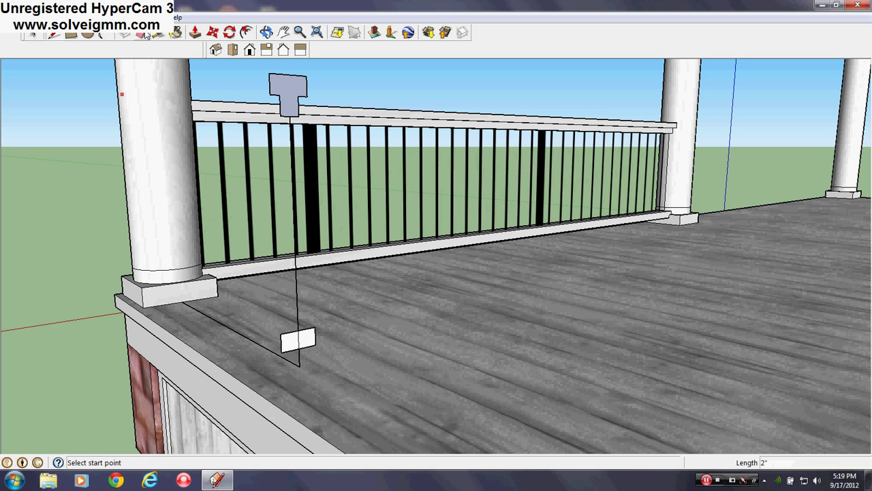
- Erase the floor and vertical guide lines, leaving only the two rail profiles
{"action": "left_click", "coordinate": [143, 34]}
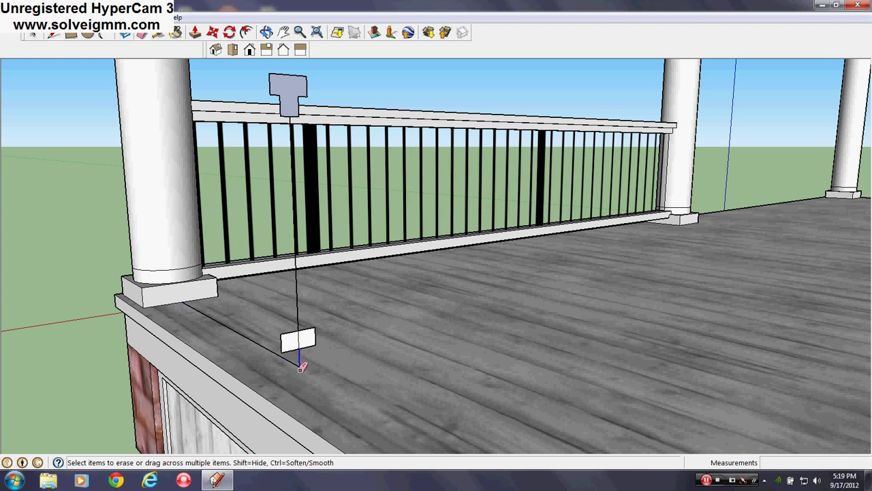
{"action": "left_click", "coordinate": [297, 311]}
{"action": "middle_click_drag", "start_coordinate": [297, 311], "coordinate": [294, 213]}
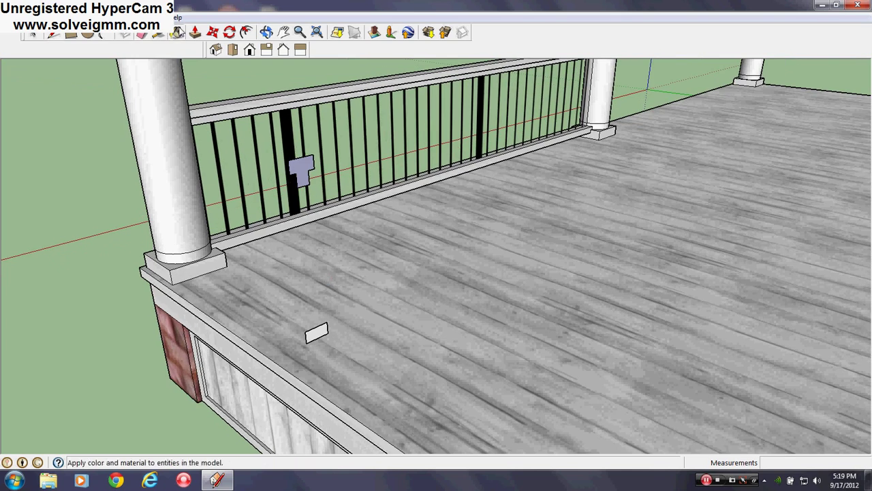
- Paint the side railing's T-shaped and rectangular profiles with the material Color_001
{"action": "left_click", "coordinate": [178, 33]}
{"action": "left_click", "coordinate": [303, 167]}
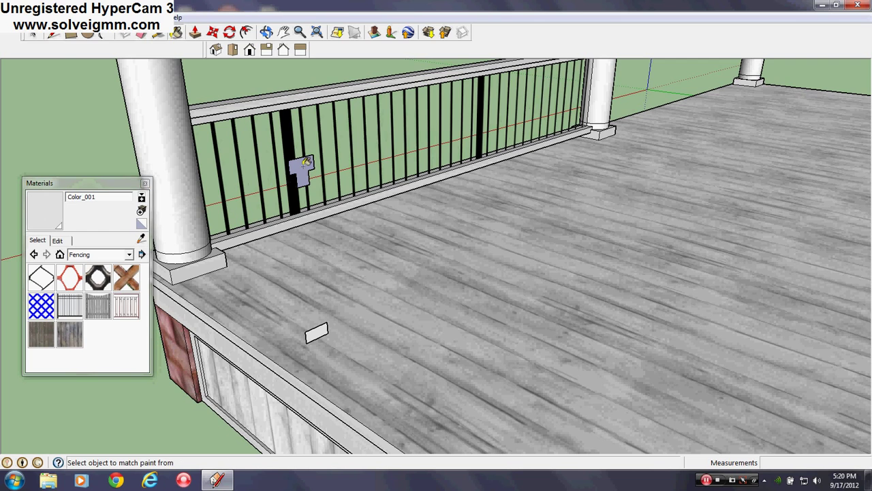
{"action": "middle_click_drag", "start_coordinate": [316, 332], "coordinate": [480, 357]}
- Push/pull the bottom-rail profile about 6' to the house's corner trim and about 3' 6" the other way into the corner column
{"action": "left_click", "coordinate": [197, 32]}
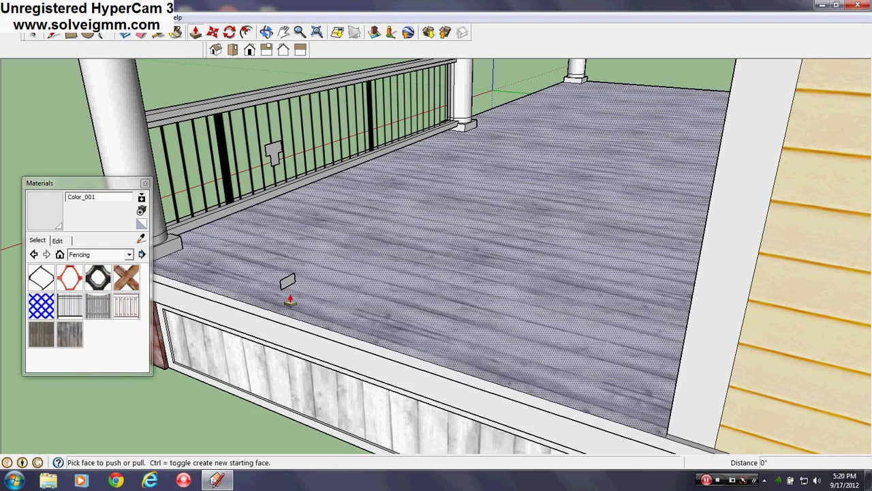
{"action": "left_click_drag", "start_coordinate": [318, 304], "coordinate": [660, 442]}
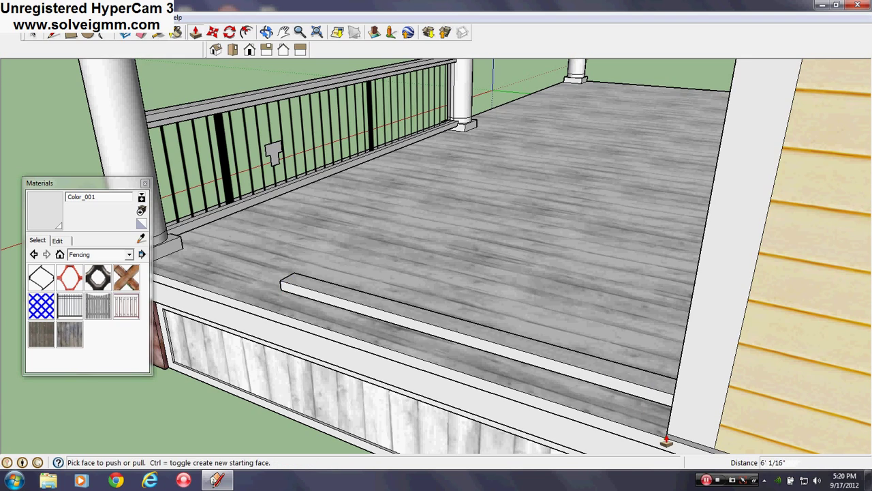
{"action": "middle_click_drag", "start_coordinate": [666, 441], "coordinate": [517, 293]}
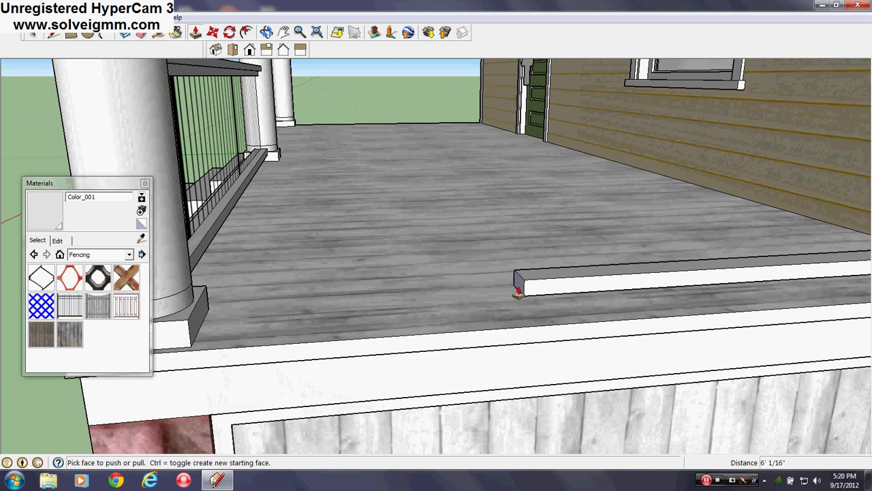
{"action": "left_click_drag", "start_coordinate": [517, 291], "coordinate": [199, 314]}
{"action": "scroll", "coordinate": [202, 332], "scroll_direction": "down", "scroll_amount": 5}
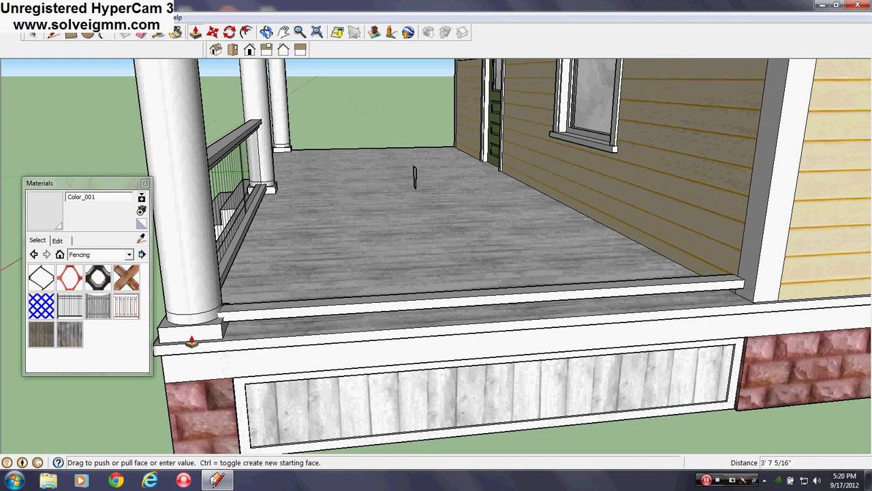
{"action": "scroll", "coordinate": [193, 345], "scroll_direction": "up", "scroll_amount": 3}
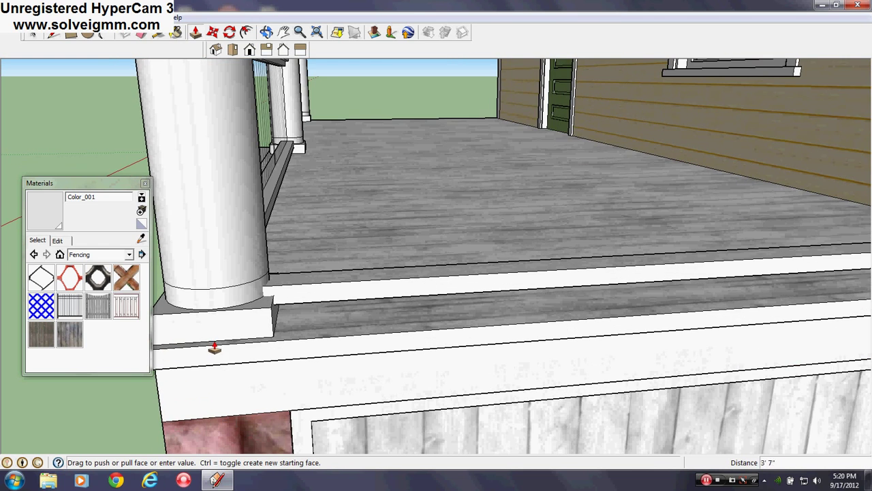
{"action": "middle_click_drag", "start_coordinate": [213, 348], "coordinate": [259, 332]}
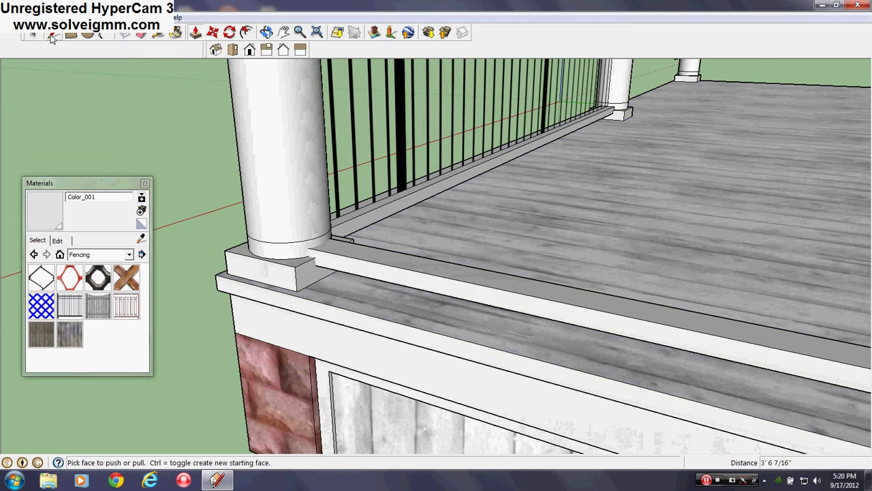
- Intersect the side bottom rail's faces and the column base with the model at the corner column
{"action": "scroll", "coordinate": [304, 224], "scroll_direction": "up", "scroll_amount": 2}
{"action": "right_click", "coordinate": [367, 261]}
{"action": "mouse_move", "coordinate": [410, 333]}
{"action": "left_click", "coordinate": [490, 333]}
{"action": "middle_click_drag", "start_coordinate": [487, 327], "coordinate": [393, 249]}
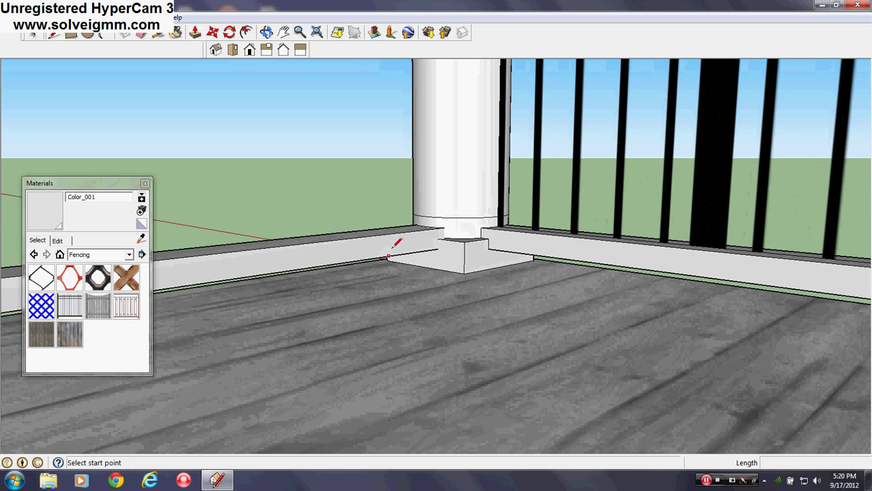
{"action": "right_click", "coordinate": [393, 249]}
{"action": "mouse_move", "coordinate": [436, 321]}
{"action": "left_click", "coordinate": [531, 319]}
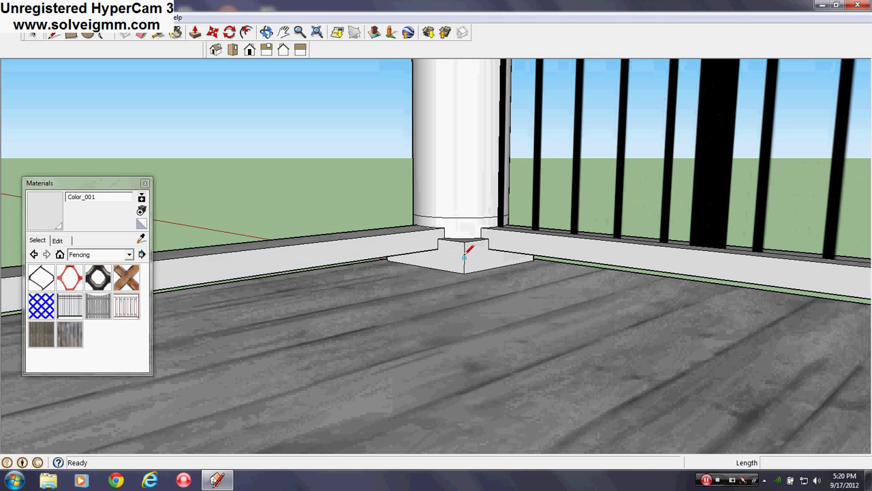
{"action": "right_click", "coordinate": [454, 259]}
{"action": "left_click", "coordinate": [591, 329]}
{"action": "middle_click_drag", "start_coordinate": [591, 331], "coordinate": [608, 470]}
{"action": "right_click", "coordinate": [466, 236]}
{"action": "left_click", "coordinate": [607, 308]}
- Erase the excess bottom-rail geometry inside the corner column
{"action": "scroll", "coordinate": [436, 219], "scroll_direction": "up", "scroll_amount": 4}
{"action": "middle_click_drag", "start_coordinate": [470, 310], "coordinate": [458, 415]}
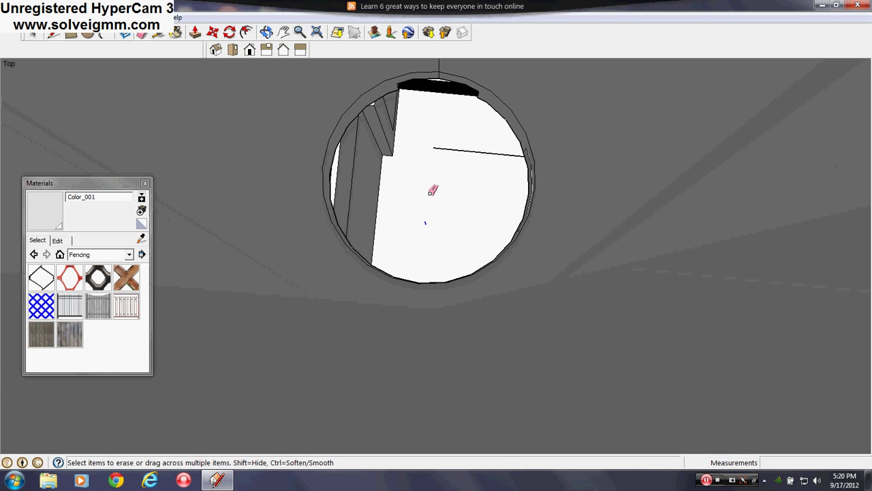
{"action": "mouse_move", "coordinate": [437, 164]}
{"action": "middle_mouse_down"}
{"action": "mouse_move", "coordinate": [536, 195]}
{"action": "mouse_move", "coordinate": [553, 185]}
{"action": "mouse_move", "coordinate": [751, 175]}
{"action": "mouse_move", "coordinate": [651, 61]}
{"action": "mouse_move", "coordinate": [334, 366]}
{"action": "middle_mouse_up"}
{"action": "mouse_move", "coordinate": [352, 402]}
{"action": "middle_mouse_down"}
{"action": "mouse_move", "coordinate": [425, 249]}
{"action": "mouse_move", "coordinate": [399, 335]}
{"action": "middle_mouse_up"}
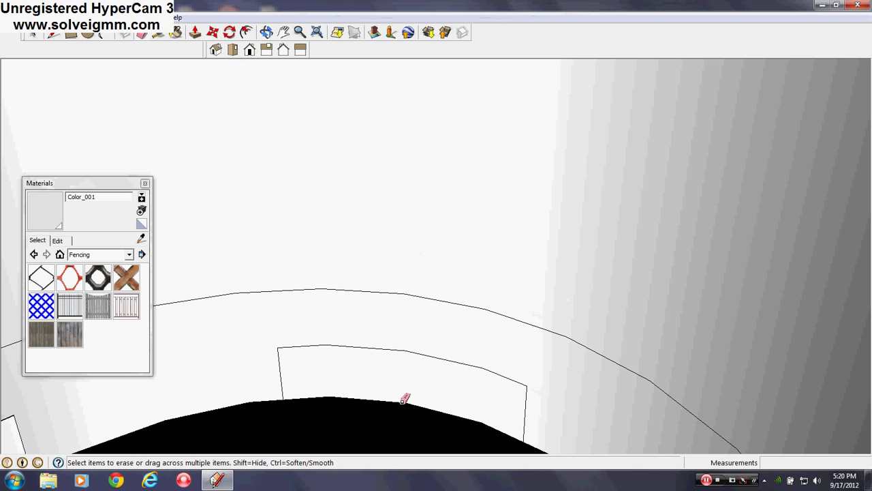
{"action": "left_click", "coordinate": [422, 409]}
{"action": "middle_click_drag", "start_coordinate": [417, 430], "coordinate": [397, 309]}
{"action": "left_click", "coordinate": [410, 255]}
{"action": "middle_click_drag", "start_coordinate": [411, 254], "coordinate": [214, 341]}
{"action": "scroll", "coordinate": [302, 222], "scroll_direction": "down", "scroll_amount": 10}
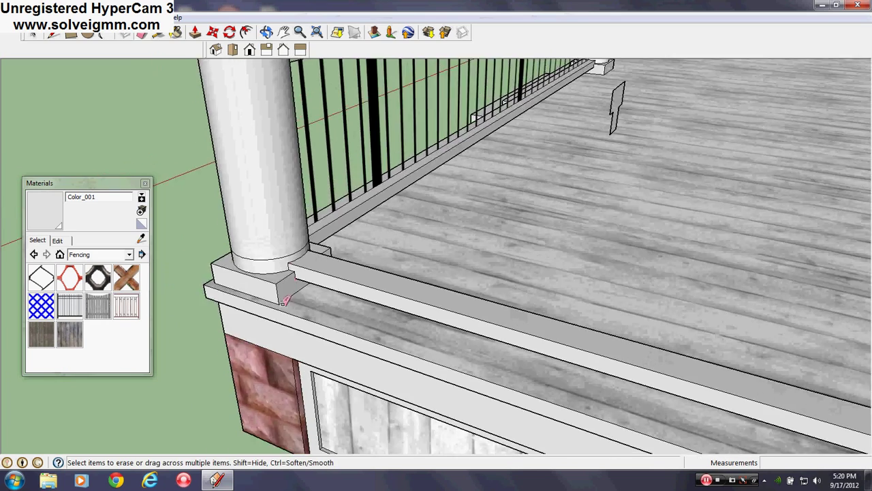
- Erase the side bottom rail's end face against the house's corner trim
{"action": "scroll", "coordinate": [284, 301], "scroll_direction": "down", "scroll_amount": 5}
{"action": "mouse_move", "coordinate": [399, 253]}
{"action": "middle_mouse_down"}
{"action": "mouse_move", "coordinate": [384, 249]}
{"action": "mouse_move", "coordinate": [602, 181]}
{"action": "middle_mouse_up"}
{"action": "scroll", "coordinate": [615, 305], "scroll_direction": "up", "scroll_amount": 5}
{"action": "scroll", "coordinate": [617, 302], "scroll_direction": "up", "scroll_amount": 2}
{"action": "middle_click_drag", "start_coordinate": [620, 300], "coordinate": [214, 413]}
{"action": "scroll", "coordinate": [413, 423], "scroll_direction": "up", "scroll_amount": 2}
{"action": "scroll", "coordinate": [413, 423], "scroll_direction": "up", "scroll_amount": 1}
{"action": "right_click", "coordinate": [466, 363]}
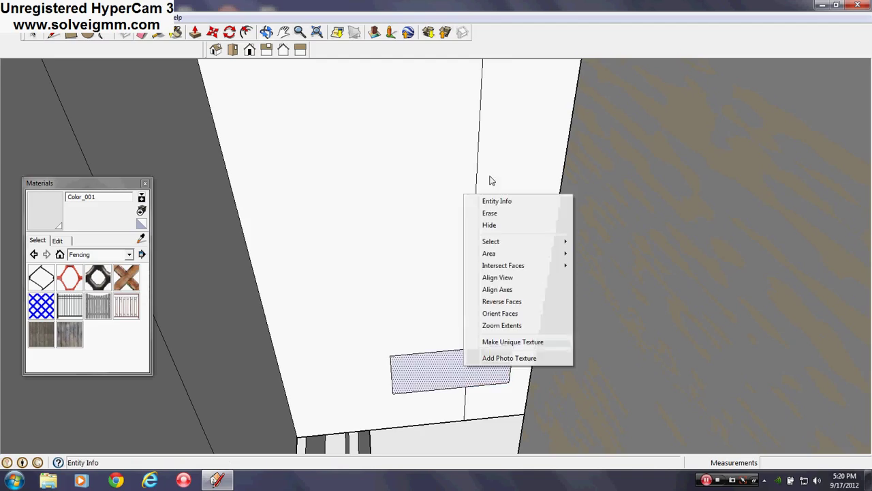
{"action": "left_click", "coordinate": [495, 214]}
{"action": "mouse_move", "coordinate": [505, 238]}
{"action": "middle_mouse_down"}
{"action": "mouse_move", "coordinate": [836, 400]}
{"action": "mouse_move", "coordinate": [579, 348]}
{"action": "mouse_move", "coordinate": [346, 332]}
{"action": "mouse_move", "coordinate": [289, 360]}
{"action": "middle_mouse_up"}
{"action": "scroll", "coordinate": [581, 346], "scroll_direction": "down", "scroll_amount": 6}
{"action": "scroll", "coordinate": [346, 332], "scroll_direction": "up", "scroll_amount": 3}
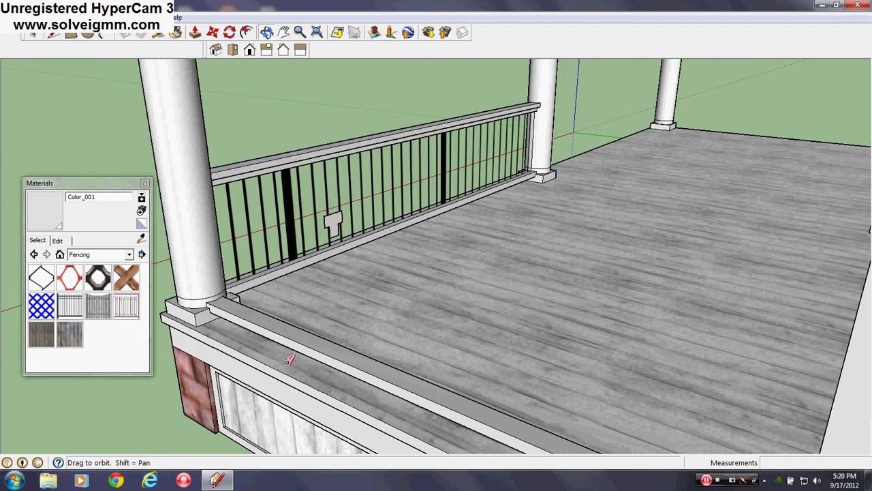
- Sample the material of the side railing's T-shaped profile and close the material browser
{"action": "left_click", "coordinate": [60, 221]}
{"action": "middle_click_drag", "start_coordinate": [327, 242], "coordinate": [345, 282]}
{"action": "middle_click_drag", "start_coordinate": [377, 342], "coordinate": [594, 342]}
{"action": "left_click", "coordinate": [143, 239]}
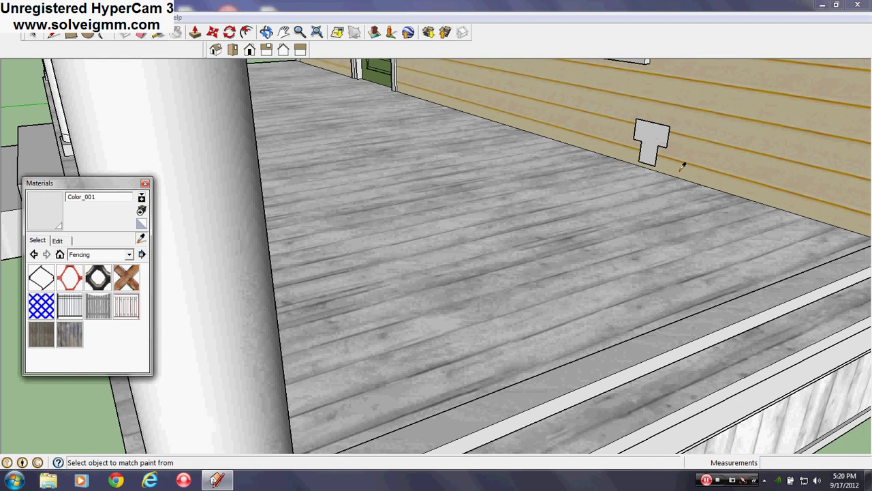
{"action": "left_click", "coordinate": [658, 129]}
{"action": "left_click", "coordinate": [145, 183]}
- Push/pull the T-shaped top-rail profile 6' 1/16" to the house's corner trim
{"action": "left_click", "coordinate": [194, 36]}
{"action": "middle_click_drag", "start_coordinate": [580, 311], "coordinate": [362, 333]}
{"action": "scroll", "coordinate": [361, 333], "scroll_direction": "down", "scroll_amount": 2}
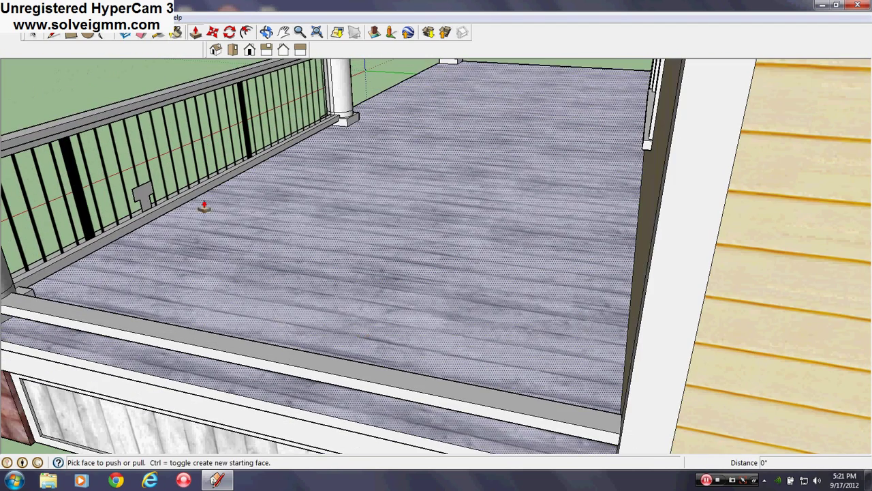
{"action": "mouse_move", "coordinate": [145, 197]}
{"action": "left_mouse_down"}
{"action": "mouse_move", "coordinate": [541, 388]}
{"action": "mouse_move", "coordinate": [495, 368]}
{"action": "left_mouse_up"}
{"action": "scroll", "coordinate": [541, 388], "scroll_direction": "up", "scroll_amount": 2}
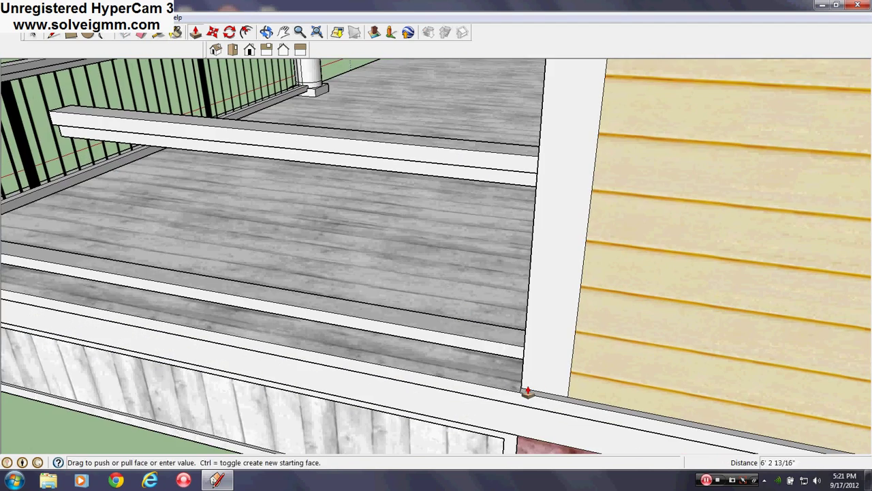
{"action": "scroll", "coordinate": [525, 394], "scroll_direction": "down", "scroll_amount": 4}
{"action": "middle_click_drag", "start_coordinate": [592, 288], "coordinate": [816, 320]}
- Erase the T-shaped top rail's end face against the house's corner trim
{"action": "scroll", "coordinate": [657, 239], "scroll_direction": "down", "scroll_amount": 3}
{"action": "scroll", "coordinate": [650, 233], "scroll_direction": "up", "scroll_amount": 8}
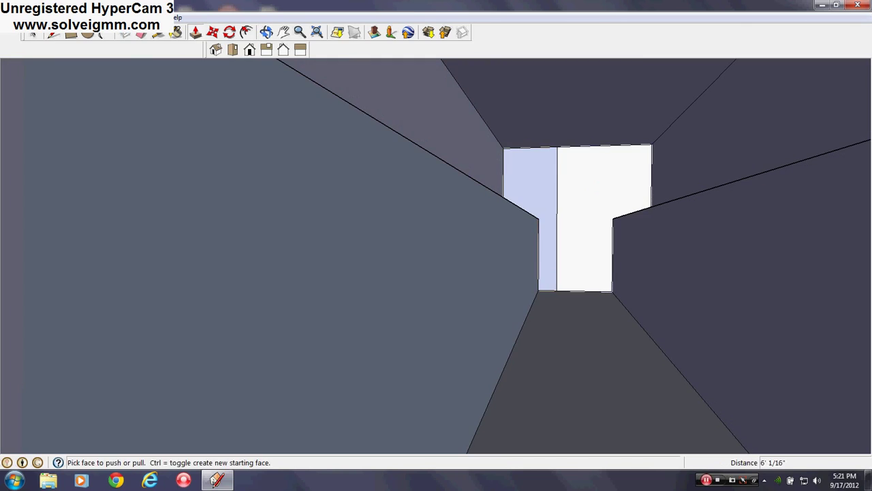
{"action": "right_click", "coordinate": [570, 179]}
{"action": "left_click", "coordinate": [590, 203]}
- Push/pull the other end of the side top rail 3' 6 7/16" into the corner column
{"action": "scroll", "coordinate": [500, 160], "scroll_direction": "down", "scroll_amount": 6}
{"action": "middle_click_drag", "start_coordinate": [305, 288], "coordinate": [386, 283]}
{"action": "scroll", "coordinate": [267, 290], "scroll_direction": "up", "scroll_amount": 5}
{"action": "middle_click_drag", "start_coordinate": [318, 300], "coordinate": [330, 344]}
{"action": "key", "text": "p"}
{"action": "left_click", "coordinate": [561, 179]}
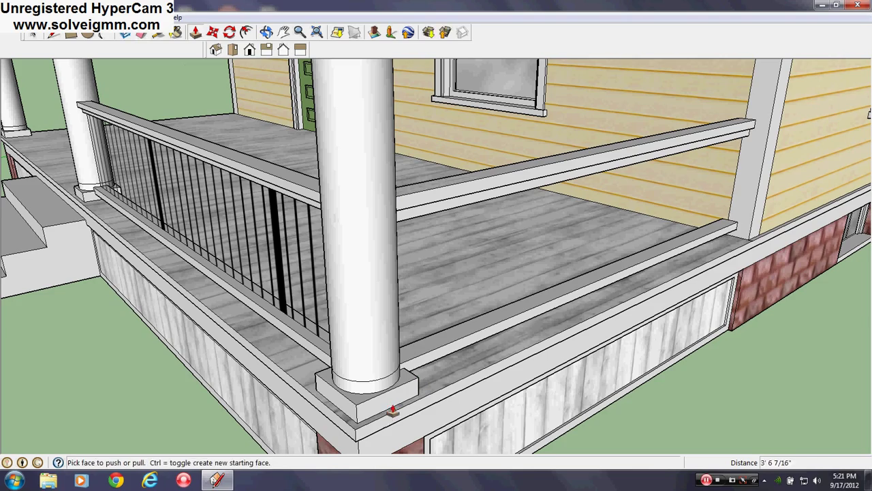
- Intersect the corner column's faces with the model where the side top rail enters it
{"action": "middle_click_drag", "start_coordinate": [403, 402], "coordinate": [235, 389]}
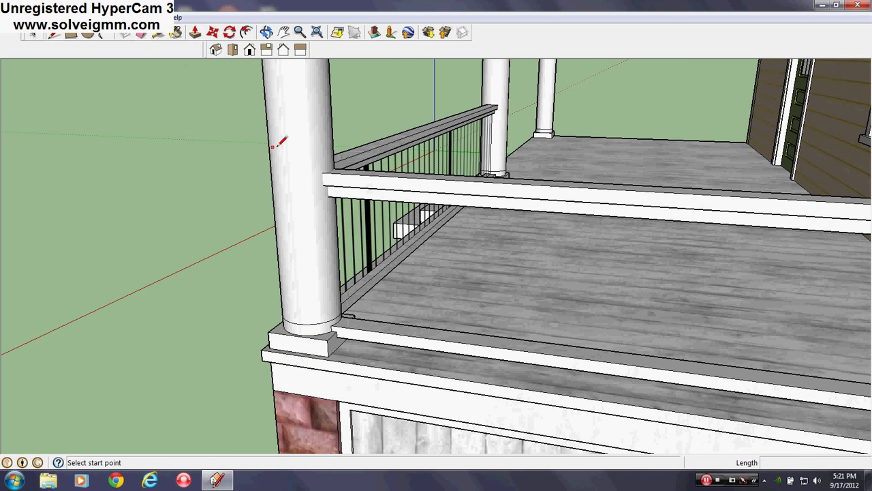
{"action": "right_click", "coordinate": [295, 146]}
{"action": "mouse_move", "coordinate": [368, 218]}
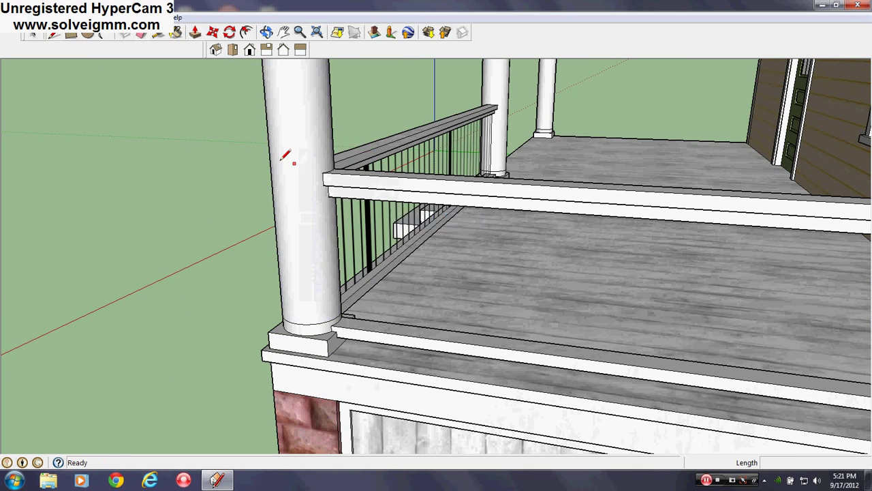
{"action": "left_click", "coordinate": [461, 219]}
- Erase the excess side top-rail geometry inside the corner column
{"action": "key", "text": "l"}
{"action": "scroll", "coordinate": [286, 152], "scroll_direction": "up", "scroll_amount": 10}
{"action": "scroll", "coordinate": [552, 355], "scroll_direction": "down", "scroll_amount": 10}
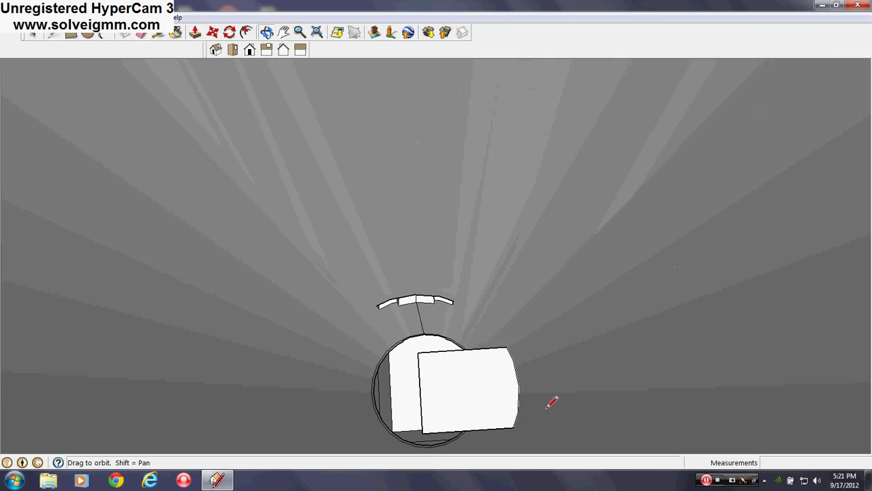
{"action": "middle_click_drag", "start_coordinate": [551, 402], "coordinate": [549, 271]}
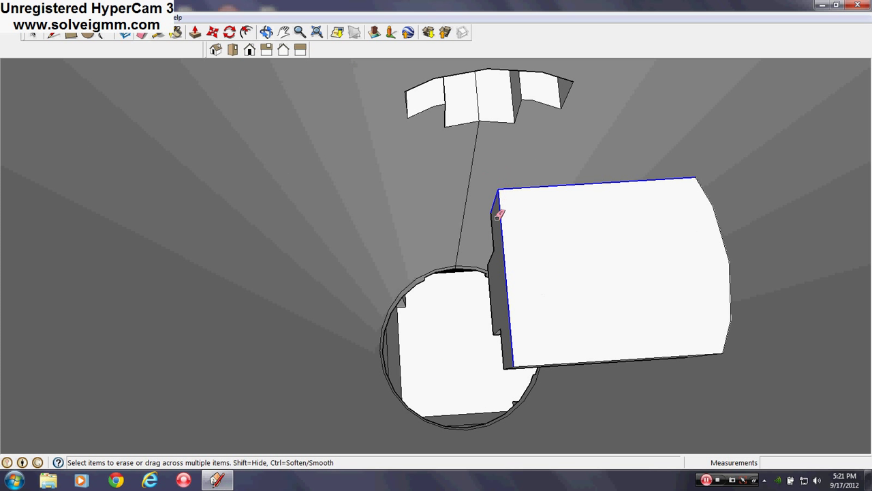
{"action": "left_click_drag", "start_coordinate": [494, 216], "coordinate": [499, 255]}
{"action": "mouse_move", "coordinate": [500, 255]}
{"action": "middle_mouse_down"}
{"action": "mouse_move", "coordinate": [551, 269]}
{"action": "mouse_move", "coordinate": [563, 245]}
{"action": "middle_mouse_up"}
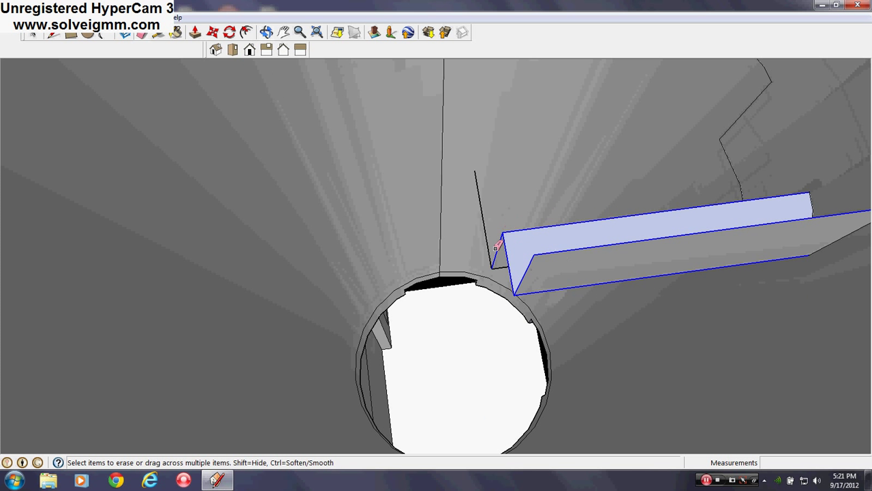
{"action": "left_click_drag", "start_coordinate": [505, 227], "coordinate": [496, 252]}
{"action": "left_click_drag", "start_coordinate": [556, 263], "coordinate": [557, 263]}
{"action": "right_click", "coordinate": [722, 141]}
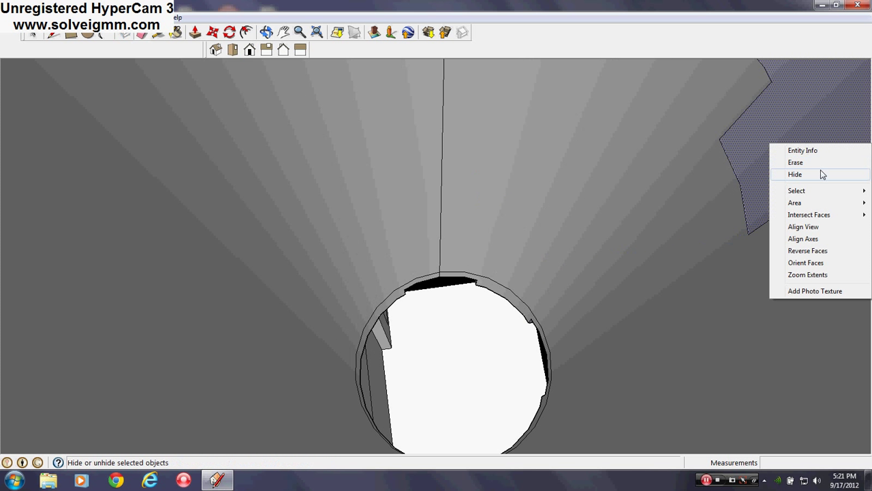
{"action": "left_click", "coordinate": [765, 171]}
{"action": "mouse_move", "coordinate": [763, 195]}
{"action": "middle_mouse_down"}
{"action": "mouse_move", "coordinate": [470, 273]}
{"action": "mouse_move", "coordinate": [383, 214]}
{"action": "middle_mouse_up"}
{"action": "scroll", "coordinate": [376, 274], "scroll_direction": "down", "scroll_amount": 5}
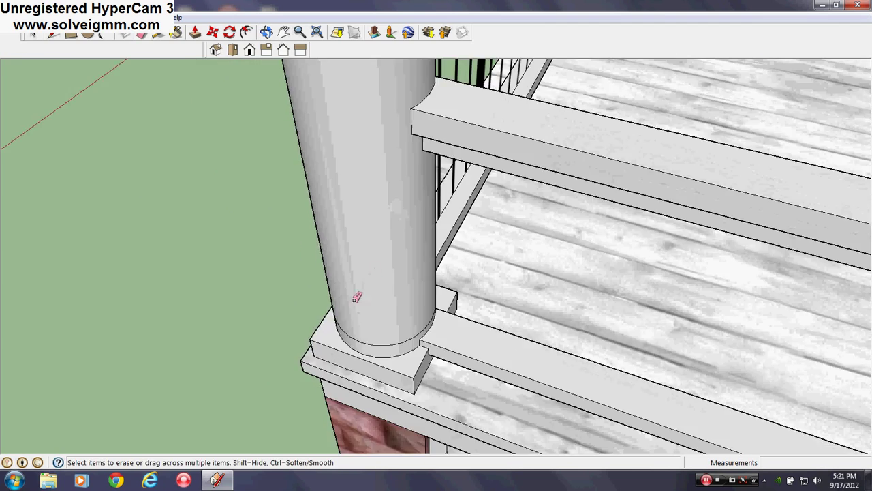
- Draw a rectangular infill panel between the side bottom rail at the column and the top rail at the house trim
{"action": "scroll", "coordinate": [523, 415], "scroll_direction": "up", "scroll_amount": 3}
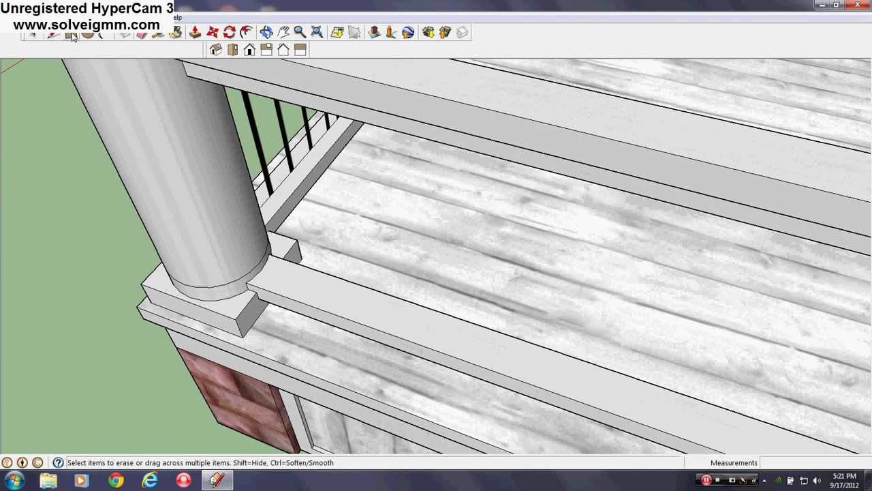
{"action": "left_click", "coordinate": [261, 269]}
{"action": "scroll", "coordinate": [179, 238], "scroll_direction": "down", "scroll_amount": 5}
{"action": "middle_click_drag", "start_coordinate": [296, 218], "coordinate": [408, 85]}
{"action": "scroll", "coordinate": [597, 234], "scroll_direction": "up", "scroll_amount": 4}
{"action": "middle_click_drag", "start_coordinate": [603, 230], "coordinate": [576, 136]}
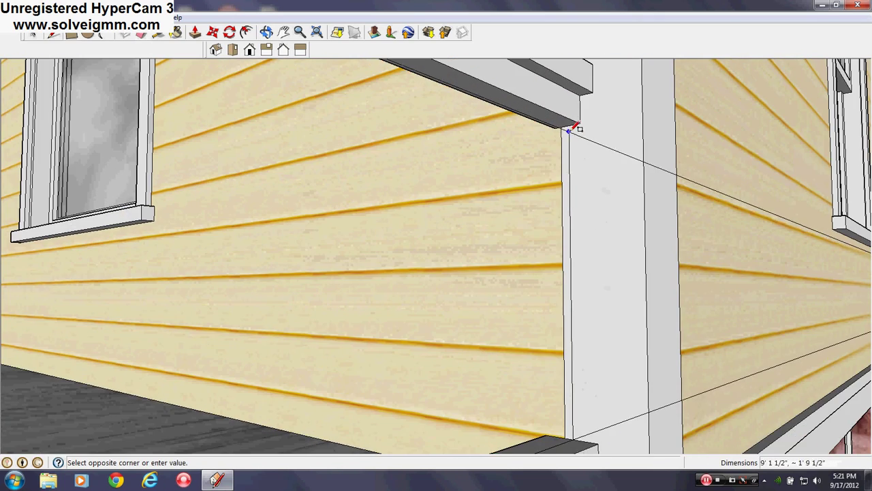
{"action": "scroll", "coordinate": [577, 129], "scroll_direction": "up", "scroll_amount": 3}
{"action": "scroll", "coordinate": [576, 121], "scroll_direction": "up", "scroll_amount": 2}
{"action": "left_click", "coordinate": [571, 118]}
{"action": "scroll", "coordinate": [590, 111], "scroll_direction": "down", "scroll_amount": 6}
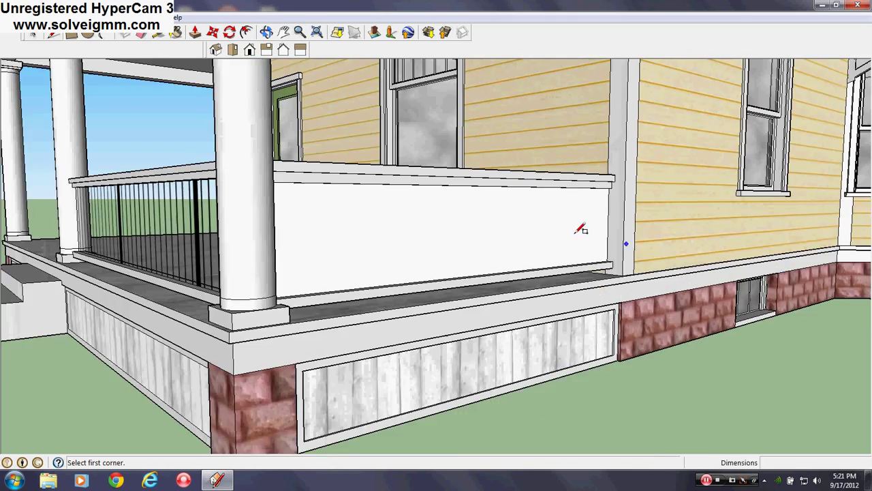
- Sample Fencing_Metal_Straight from the front railing, paint the side infill panel with it and close the material browser
{"action": "middle_click_drag", "start_coordinate": [440, 200], "coordinate": [451, 237]}
{"action": "left_click", "coordinate": [176, 32]}
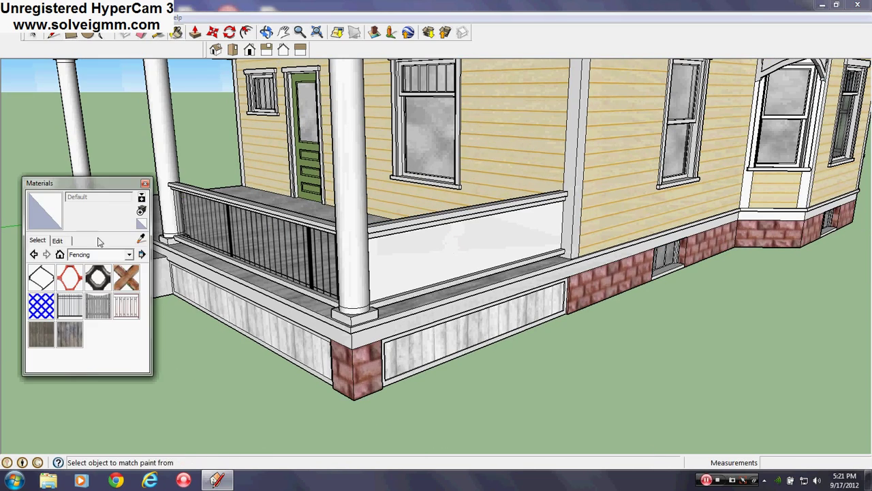
{"action": "left_click", "coordinate": [304, 244], "text": "alt"}
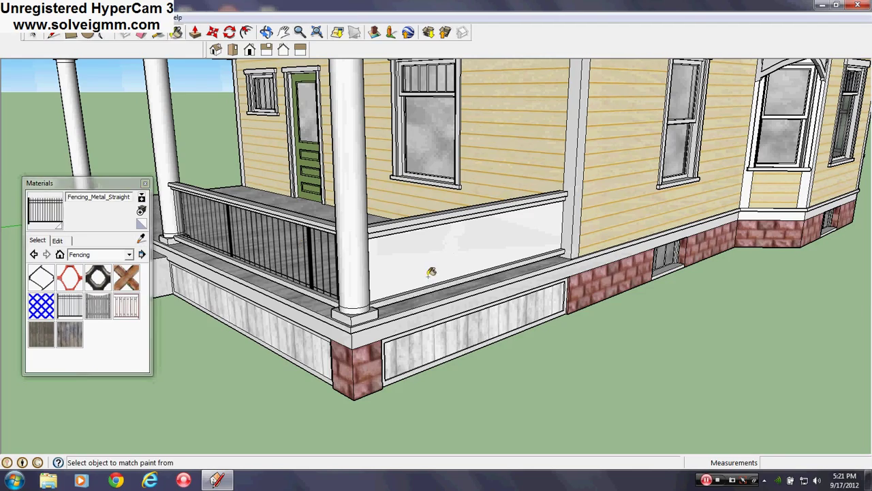
{"action": "left_click", "coordinate": [449, 244]}
{"action": "mouse_move", "coordinate": [449, 243]}
{"action": "middle_mouse_down"}
{"action": "mouse_move", "coordinate": [402, 308]}
{"action": "mouse_move", "coordinate": [641, 223]}
{"action": "mouse_move", "coordinate": [529, 258]}
{"action": "mouse_move", "coordinate": [352, 242]}
{"action": "mouse_move", "coordinate": [549, 174]}
{"action": "mouse_move", "coordinate": [415, 113]}
{"action": "middle_mouse_up"}
{"action": "left_click", "coordinate": [144, 184]}
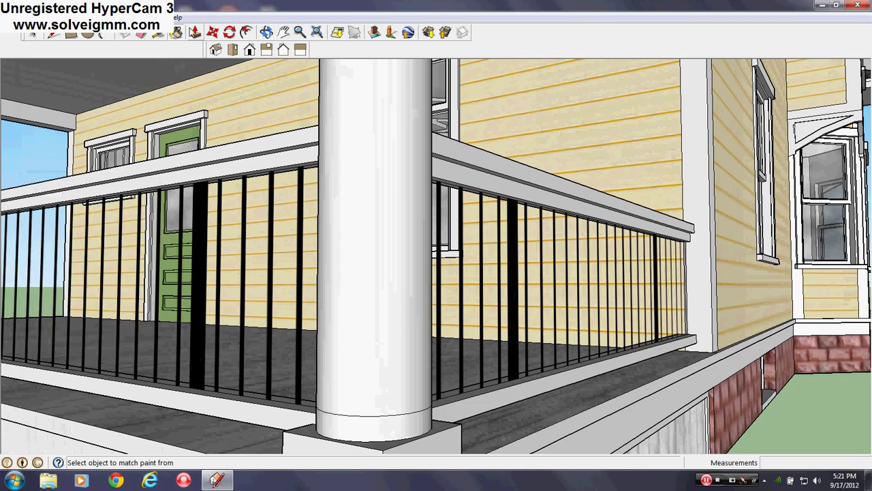
- Try to push/pull the narrow ledge under the side top rail's cap near the corner column
{"action": "scroll", "coordinate": [463, 172], "scroll_direction": "up", "scroll_amount": 4}
{"action": "left_click", "coordinate": [465, 164]}
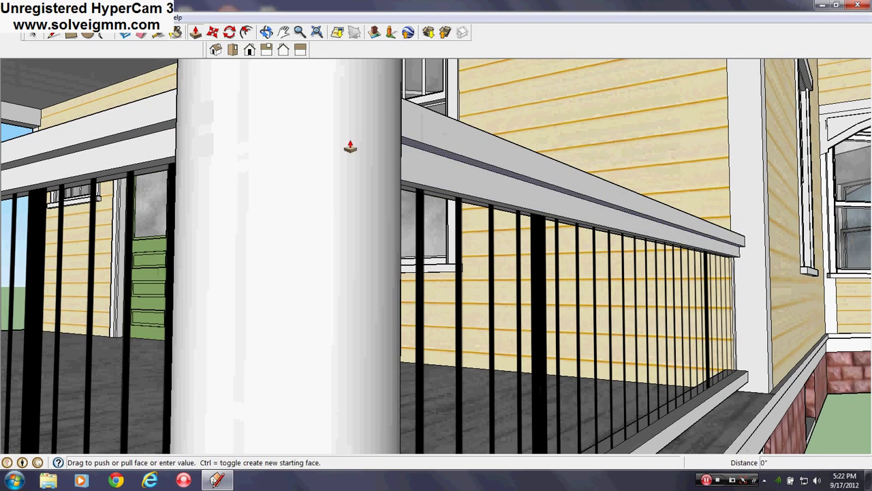
{"action": "middle_click_drag", "start_coordinate": [151, 145], "coordinate": [736, 254]}
{"action": "scroll", "coordinate": [628, 140], "scroll_direction": "up", "scroll_amount": 3}
{"action": "left_click_drag", "start_coordinate": [557, 120], "coordinate": [672, 101]}
{"action": "middle_click_drag", "start_coordinate": [743, 131], "coordinate": [748, 113]}
{"action": "left_click", "coordinate": [501, 165]}
{"action": "left_click_drag", "start_coordinate": [630, 145], "coordinate": [648, 143]}
{"action": "middle_click_drag", "start_coordinate": [648, 142], "coordinate": [566, 190]}
{"action": "double_click", "coordinate": [490, 177]}
{"action": "middle_click_drag", "start_coordinate": [442, 171], "coordinate": [442, 148]}
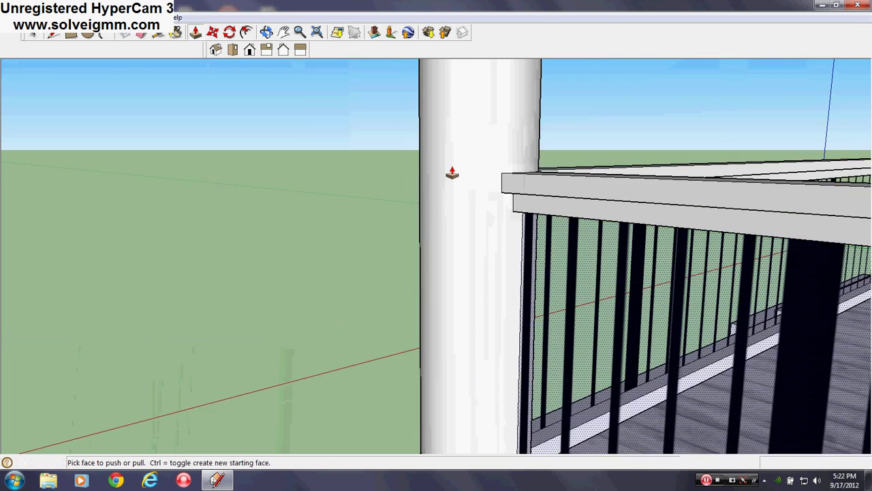
- Examine the front and side railings from outside, in the context of the whole porch
{"action": "scroll", "coordinate": [441, 149], "scroll_direction": "down", "scroll_amount": 2}
{"action": "scroll", "coordinate": [428, 273], "scroll_direction": "down", "scroll_amount": 5}
{"action": "middle_click_drag", "start_coordinate": [440, 311], "coordinate": [811, 298]}
{"action": "scroll", "coordinate": [547, 302], "scroll_direction": "down", "scroll_amount": 5}
{"action": "scroll", "coordinate": [689, 274], "scroll_direction": "up", "scroll_amount": 3}
{"action": "left_click", "coordinate": [50, 36]}
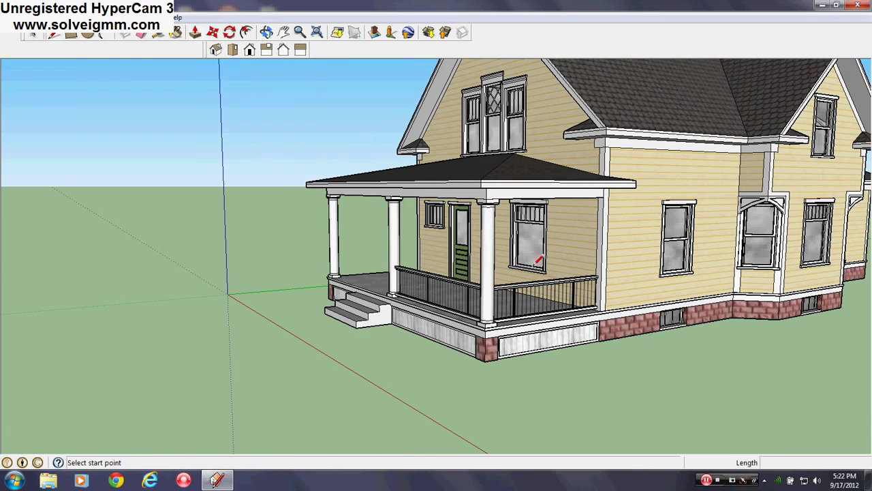
{"action": "scroll", "coordinate": [560, 252], "scroll_direction": "up", "scroll_amount": 1}
{"action": "scroll", "coordinate": [464, 334], "scroll_direction": "down", "scroll_amount": 5}
- Select the whole side railing, including its top rail, bottom rail and infill panel
{"action": "scroll", "coordinate": [586, 323], "scroll_direction": "up", "scroll_amount": 4}
{"action": "scroll", "coordinate": [492, 326], "scroll_direction": "up", "scroll_amount": 5}
{"action": "mouse_move", "coordinate": [541, 296]}
{"action": "middle_mouse_down"}
{"action": "mouse_move", "coordinate": [662, 361]}
{"action": "mouse_move", "coordinate": [871, 284]}
{"action": "middle_mouse_up"}
{"action": "middle_click_drag", "start_coordinate": [525, 306], "coordinate": [307, 306]}
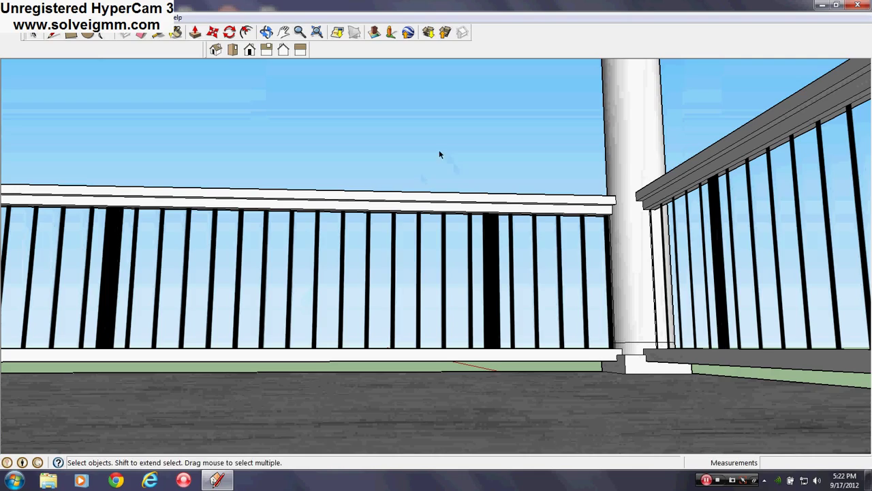
{"action": "left_click_drag", "start_coordinate": [439, 153], "coordinate": [400, 370]}
{"action": "middle_click_drag", "start_coordinate": [456, 358], "coordinate": [385, 313]}
{"action": "scroll", "coordinate": [385, 313], "scroll_direction": "up", "scroll_amount": 3}
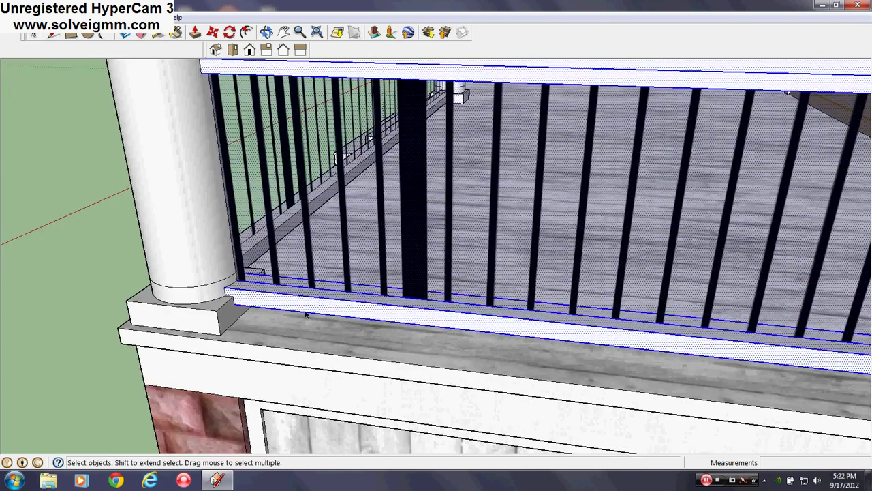
- Draw a 2" vertical guide line up from the lower edge's midpoint on the column base at the porch's opposite end
{"action": "middle_click_drag", "start_coordinate": [306, 315], "coordinate": [197, 182]}
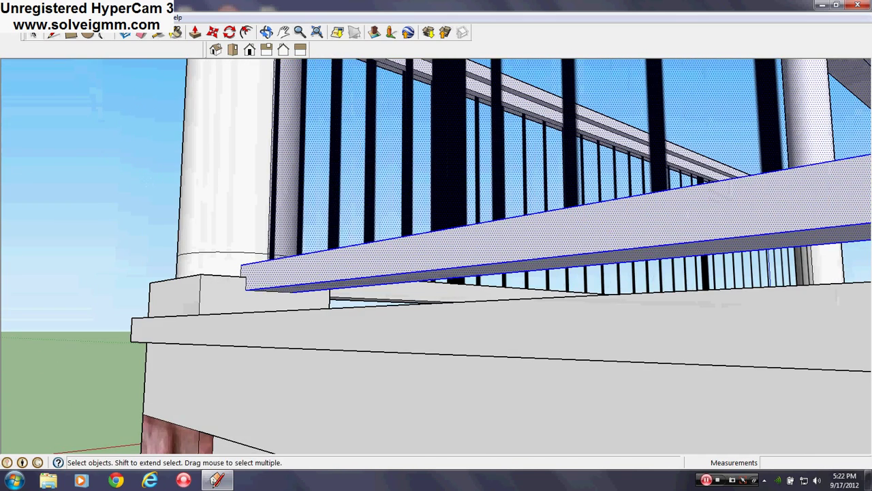
{"action": "middle_click_drag", "start_coordinate": [327, 331], "coordinate": [280, 299]}
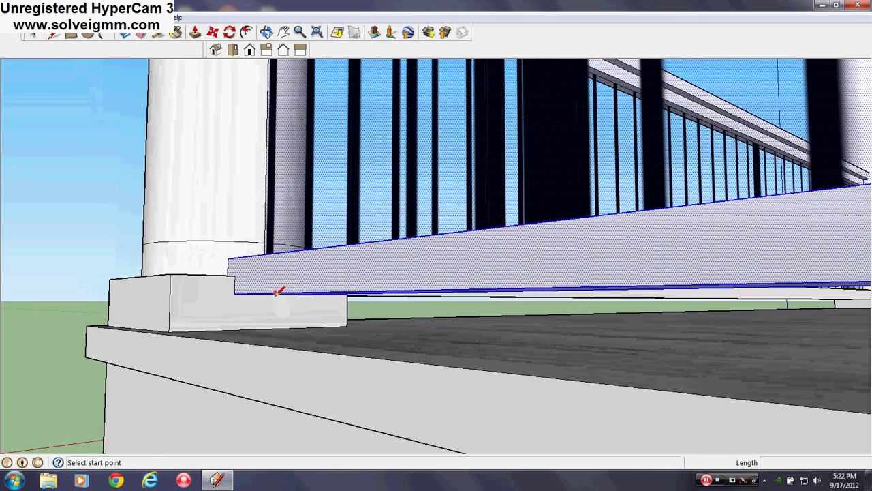
{"action": "middle_click_drag", "start_coordinate": [381, 328], "coordinate": [200, 410]}
{"action": "middle_click_drag", "start_coordinate": [308, 337], "coordinate": [402, 405]}
{"action": "scroll", "coordinate": [482, 391], "scroll_direction": "up", "scroll_amount": 3}
{"action": "scroll", "coordinate": [458, 383], "scroll_direction": "up", "scroll_amount": 1}
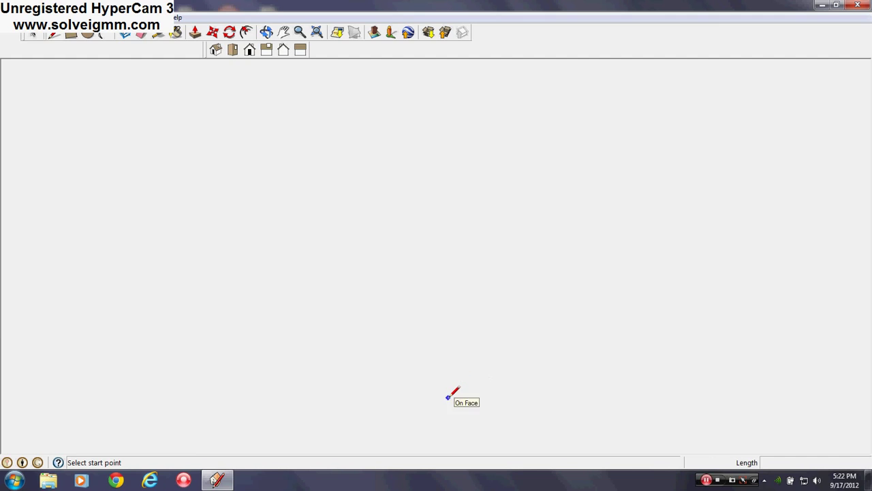
{"action": "scroll", "coordinate": [447, 398], "scroll_direction": "down", "scroll_amount": 4}
{"action": "middle_click_drag", "start_coordinate": [442, 403], "coordinate": [661, 292]}
{"action": "middle_click_drag", "start_coordinate": [819, 146], "coordinate": [477, 334]}
{"action": "scroll", "coordinate": [803, 196], "scroll_direction": "up", "scroll_amount": 4}
{"action": "mouse_move", "coordinate": [781, 195]}
{"action": "middle_mouse_down"}
{"action": "mouse_move", "coordinate": [583, 197]}
{"action": "mouse_move", "coordinate": [499, 270]}
{"action": "middle_mouse_up"}
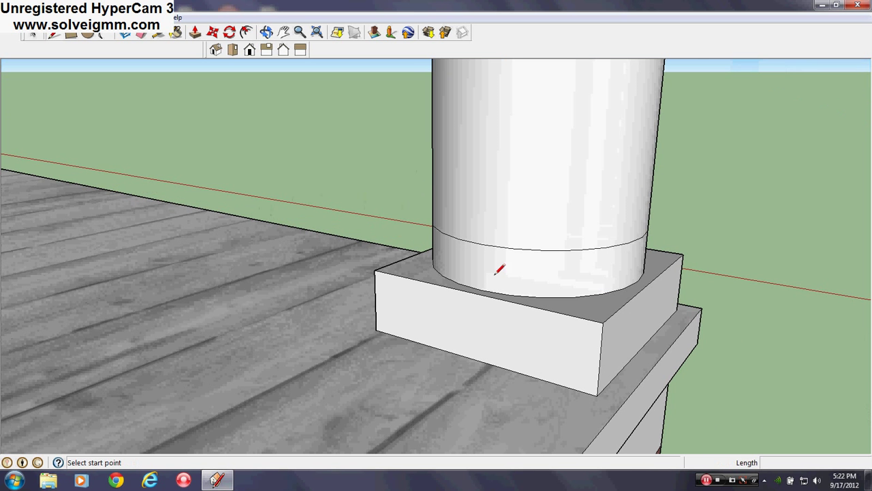
{"action": "type", "text": "2"}
{"action": "left_click", "coordinate": [474, 358]}
- Copy the side railing 25' 1" to the opposite porch end, placing its bottom-rail end midpoint on the column base's guide line
{"action": "middle_click_drag", "start_coordinate": [549, 362], "coordinate": [249, 148]}
{"action": "scroll", "coordinate": [320, 135], "scroll_direction": "up", "scroll_amount": 6}
{"action": "scroll", "coordinate": [372, 166], "scroll_direction": "up", "scroll_amount": 8}
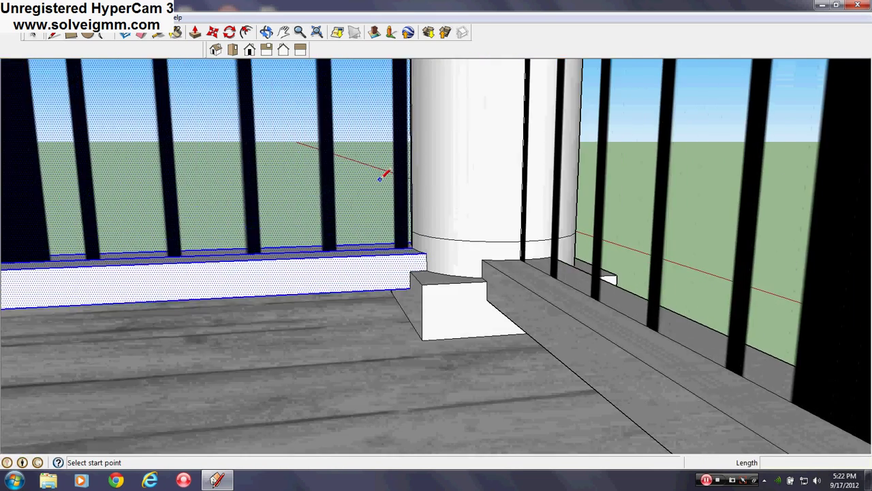
{"action": "middle_click_drag", "start_coordinate": [406, 269], "coordinate": [575, 196]}
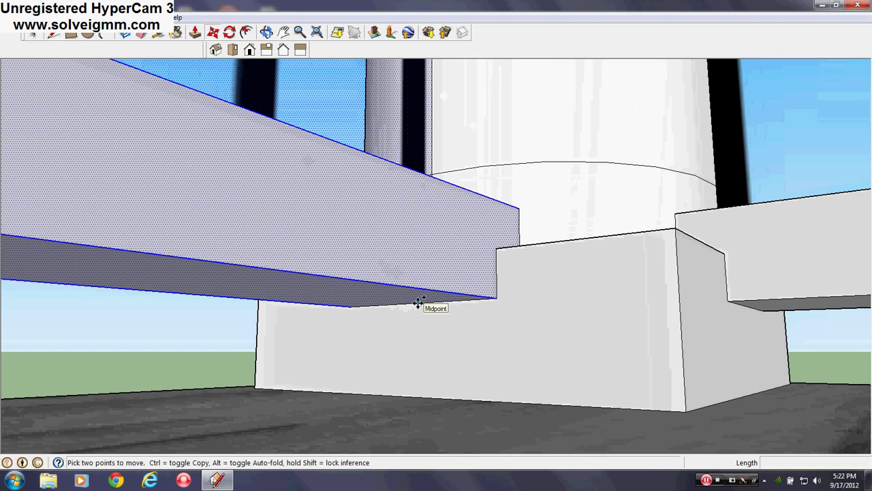
{"action": "left_click", "coordinate": [417, 303]}
{"action": "middle_click_drag", "start_coordinate": [486, 187], "coordinate": [851, 306]}
{"action": "scroll", "coordinate": [371, 307], "scroll_direction": "down", "scroll_amount": 6}
{"action": "middle_click_drag", "start_coordinate": [370, 307], "coordinate": [598, 346]}
{"action": "scroll", "coordinate": [579, 331], "scroll_direction": "down", "scroll_amount": 5}
{"action": "middle_click_drag", "start_coordinate": [381, 202], "coordinate": [724, 290]}
{"action": "middle_click_drag", "start_coordinate": [247, 286], "coordinate": [584, 263], "text": "shift"}
{"action": "scroll", "coordinate": [616, 306], "scroll_direction": "up", "scroll_amount": 5}
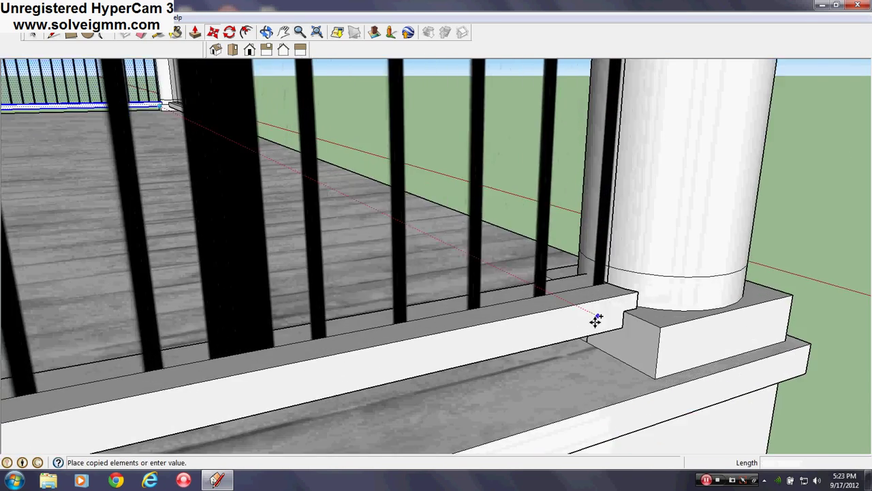
{"action": "middle_click_drag", "start_coordinate": [596, 315], "coordinate": [590, 272]}
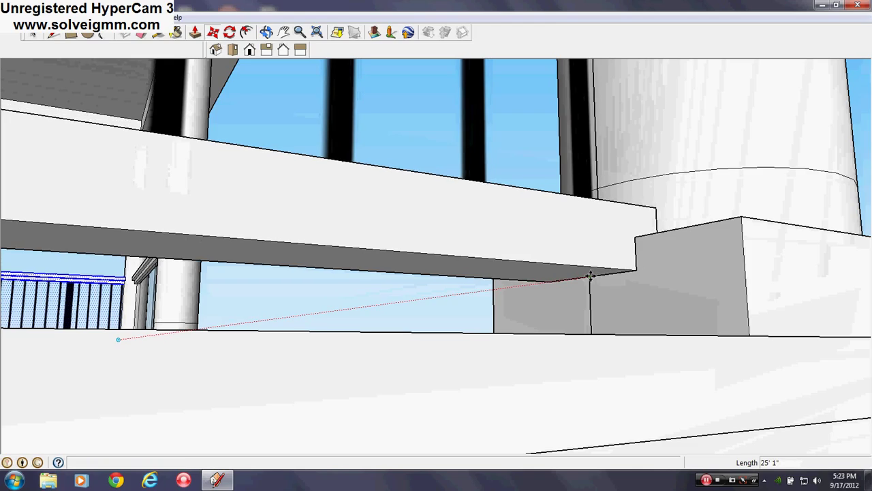
{"action": "left_click", "coordinate": [590, 276]}
{"action": "right_click", "coordinate": [592, 292]}
{"action": "key", "text": "Escape"}
- Erase the hidden end faces inside the hollow rails, including the T-shaped face at the top rail's end
{"action": "middle_click_drag", "start_coordinate": [595, 306], "coordinate": [817, 288]}
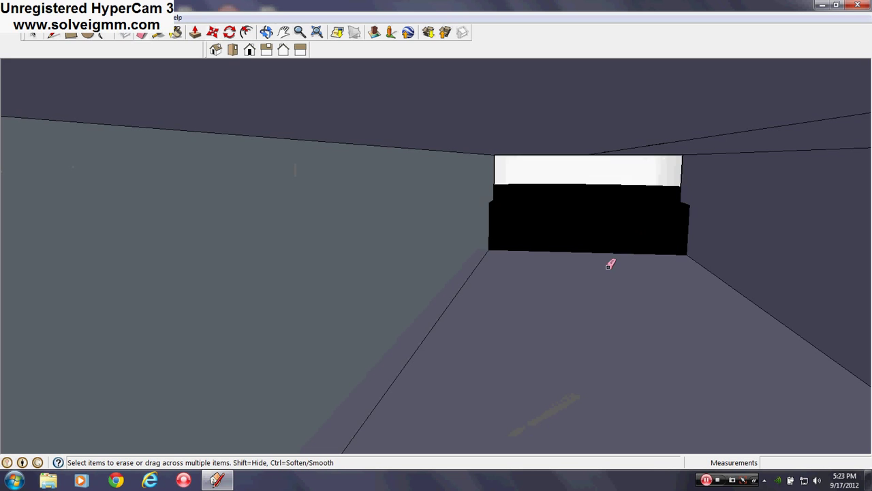
{"action": "mouse_move", "coordinate": [603, 258]}
{"action": "middle_mouse_down"}
{"action": "mouse_move", "coordinate": [483, 273]}
{"action": "mouse_move", "coordinate": [588, 273]}
{"action": "mouse_move", "coordinate": [363, 235]}
{"action": "mouse_move", "coordinate": [522, 361]}
{"action": "mouse_move", "coordinate": [488, 354]}
{"action": "mouse_move", "coordinate": [652, 302]}
{"action": "mouse_move", "coordinate": [438, 297]}
{"action": "middle_mouse_up"}
{"action": "scroll", "coordinate": [683, 285], "scroll_direction": "up", "scroll_amount": 3}
{"action": "right_click", "coordinate": [665, 357]}
{"action": "left_click", "coordinate": [678, 224]}
{"action": "mouse_move", "coordinate": [678, 224]}
{"action": "middle_mouse_down"}
{"action": "mouse_move", "coordinate": [613, 278]}
{"action": "mouse_move", "coordinate": [543, 275]}
{"action": "mouse_move", "coordinate": [481, 195]}
{"action": "middle_mouse_up"}
{"action": "scroll", "coordinate": [491, 199], "scroll_direction": "up", "scroll_amount": 5}
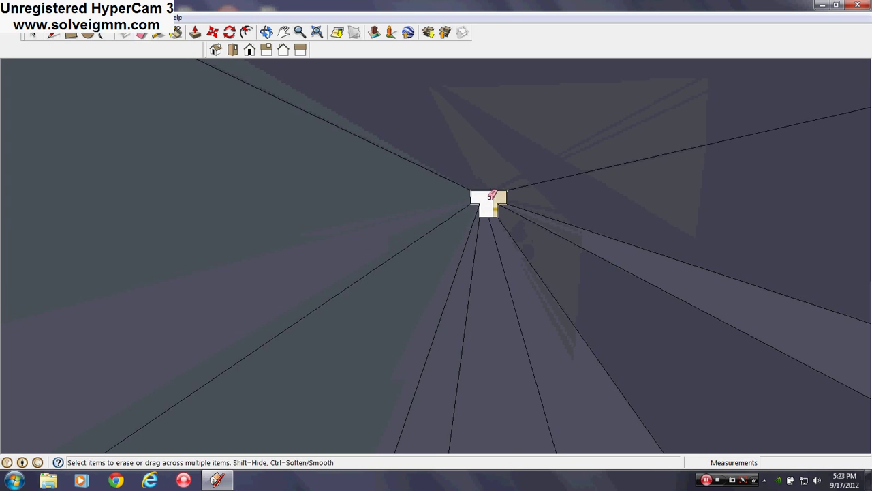
{"action": "right_click", "coordinate": [488, 198]}
{"action": "left_click", "coordinate": [503, 217]}
- Erase the hidden rectangular end face inside the hollow bottom rail
{"action": "middle_click_drag", "start_coordinate": [495, 275], "coordinate": [723, 350]}
{"action": "scroll", "coordinate": [226, 199], "scroll_direction": "down", "scroll_amount": 3}
{"action": "scroll", "coordinate": [146, 301], "scroll_direction": "up", "scroll_amount": 4}
{"action": "scroll", "coordinate": [241, 258], "scroll_direction": "up", "scroll_amount": 3}
{"action": "middle_click_drag", "start_coordinate": [241, 258], "coordinate": [111, 154]}
{"action": "right_click", "coordinate": [260, 272]}
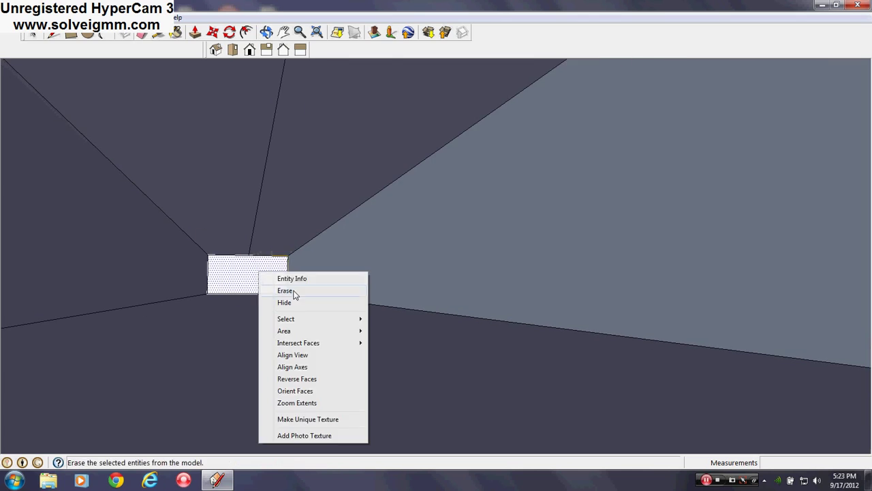
{"action": "left_click", "coordinate": [294, 293]}
- Examine the finished porch railings from outside the front corner, in the context of the whole house
{"action": "mouse_move", "coordinate": [294, 293]}
{"action": "middle_mouse_down"}
{"action": "mouse_move", "coordinate": [459, 343]}
{"action": "mouse_move", "coordinate": [323, 300]}
{"action": "middle_mouse_up"}
{"action": "scroll", "coordinate": [154, 224], "scroll_direction": "down", "scroll_amount": 3}
{"action": "scroll", "coordinate": [191, 289], "scroll_direction": "down", "scroll_amount": 6}
{"action": "scroll", "coordinate": [323, 238], "scroll_direction": "down", "scroll_amount": 5}
{"action": "scroll", "coordinate": [323, 238], "scroll_direction": "up", "scroll_amount": 3}
{"action": "mouse_move", "coordinate": [323, 238]}
{"action": "middle_mouse_down", "text": "shift"}
{"action": "mouse_move", "coordinate": [325, 320]}
{"action": "mouse_move", "coordinate": [303, 287]}
{"action": "middle_mouse_up", "text": "shift"}
{"action": "mouse_move", "coordinate": [340, 351]}
{"action": "middle_mouse_down", "text": "shift"}
{"action": "mouse_move", "coordinate": [394, 353]}
{"action": "mouse_move", "coordinate": [346, 364]}
{"action": "middle_mouse_up", "text": "shift"}
{"action": "scroll", "coordinate": [366, 363], "scroll_direction": "up", "scroll_amount": 1}
{"action": "scroll", "coordinate": [366, 363], "scroll_direction": "down", "scroll_amount": 1}
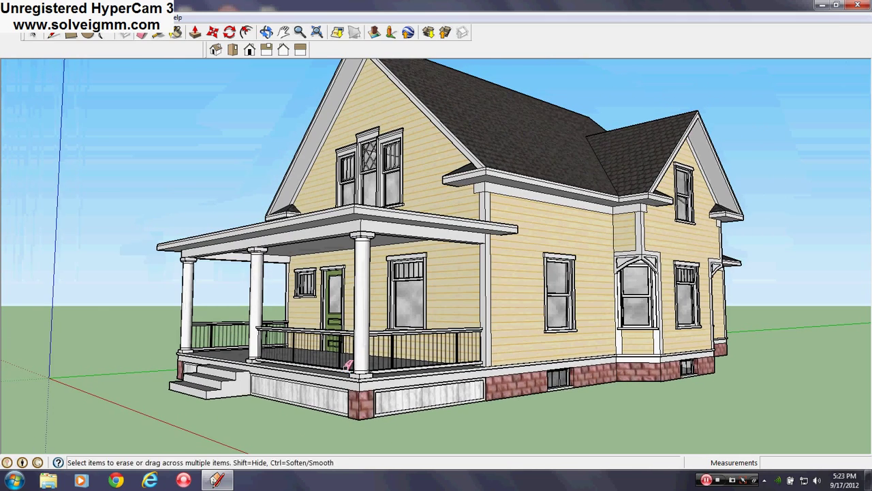
{"action": "left_click", "coordinate": [55, 34]}
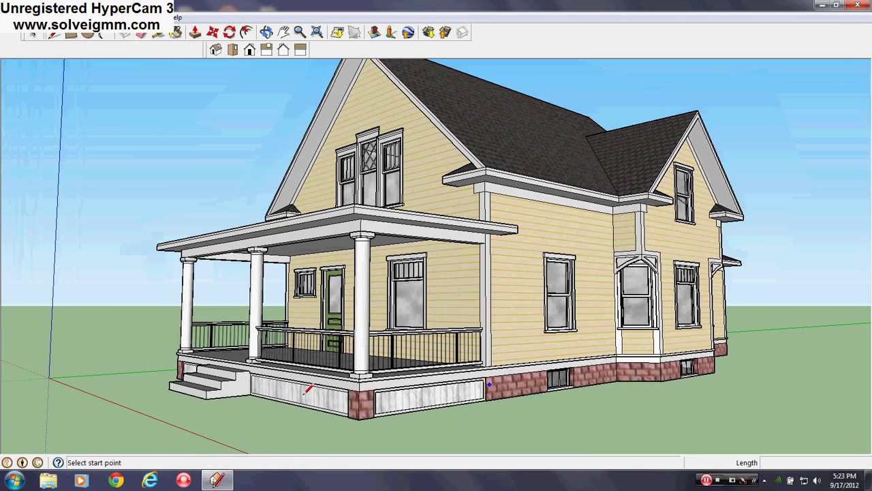
{"action": "scroll", "coordinate": [318, 398], "scroll_direction": "up", "scroll_amount": 5}
{"action": "scroll", "coordinate": [356, 321], "scroll_direction": "down", "scroll_amount": 5}
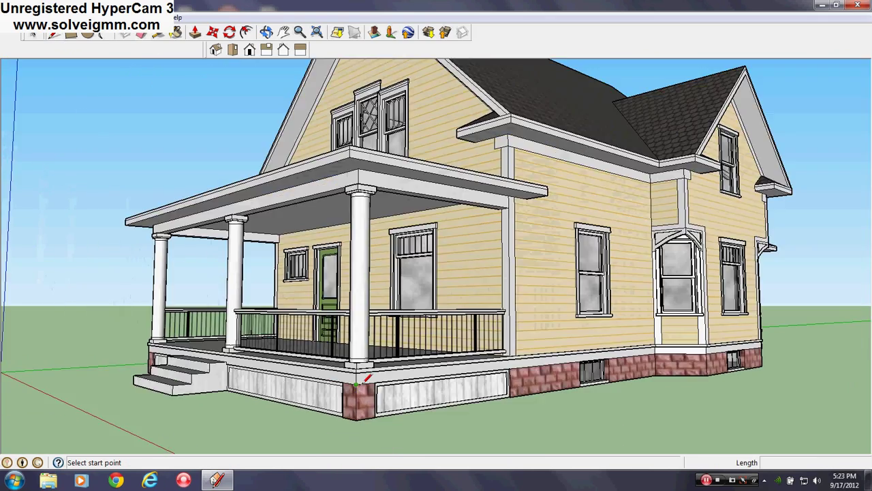
- Examine the copied side railing at the opposite porch end and compare it with the front and original side railings
{"action": "mouse_move", "coordinate": [366, 377]}
{"action": "middle_mouse_down"}
{"action": "mouse_move", "coordinate": [651, 382]}
{"action": "mouse_move", "coordinate": [463, 334]}
{"action": "middle_mouse_up"}
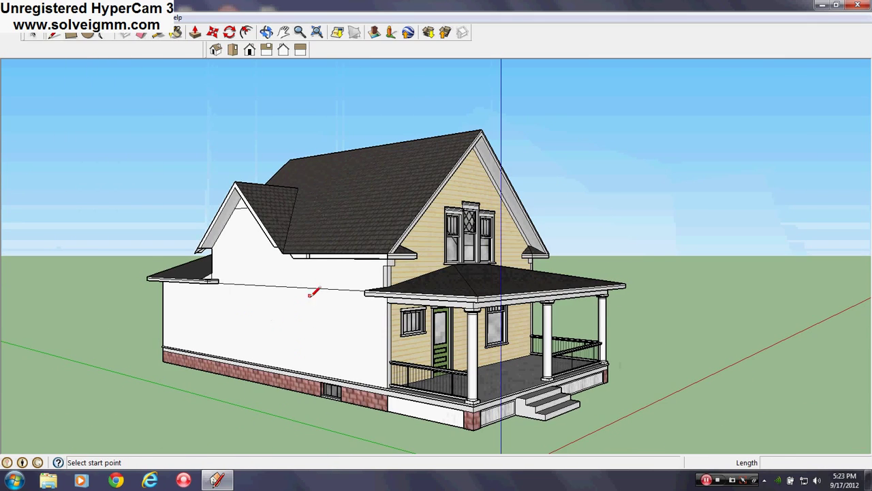
{"action": "scroll", "coordinate": [533, 396], "scroll_direction": "up", "scroll_amount": 4}
{"action": "middle_click_drag", "start_coordinate": [538, 400], "coordinate": [386, 382]}
{"action": "scroll", "coordinate": [457, 339], "scroll_direction": "down", "scroll_amount": 4}
{"action": "scroll", "coordinate": [432, 378], "scroll_direction": "up", "scroll_amount": 3}
{"action": "scroll", "coordinate": [389, 344], "scroll_direction": "up", "scroll_amount": 1}
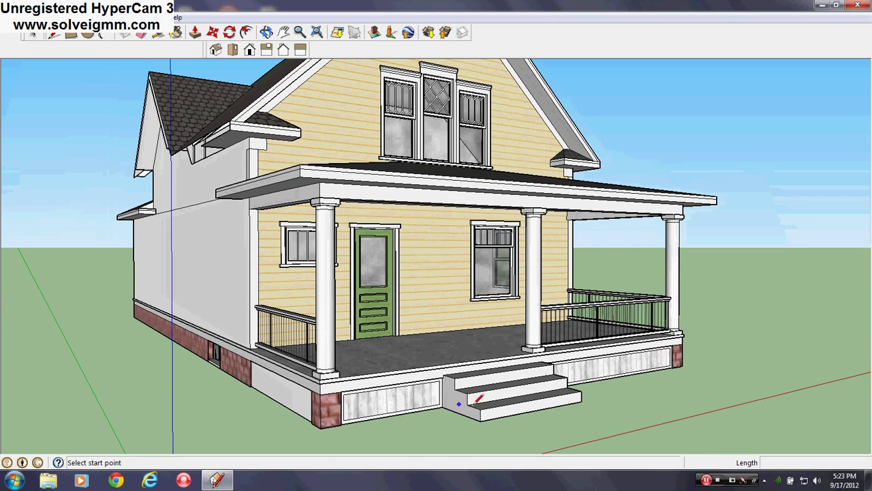
{"action": "middle_click_drag", "start_coordinate": [552, 387], "coordinate": [75, 396]}
{"action": "scroll", "coordinate": [248, 369], "scroll_direction": "down", "scroll_amount": 3}
{"action": "scroll", "coordinate": [344, 373], "scroll_direction": "up", "scroll_amount": 2}
{"action": "middle_click_drag", "start_coordinate": [344, 374], "coordinate": [378, 336]}
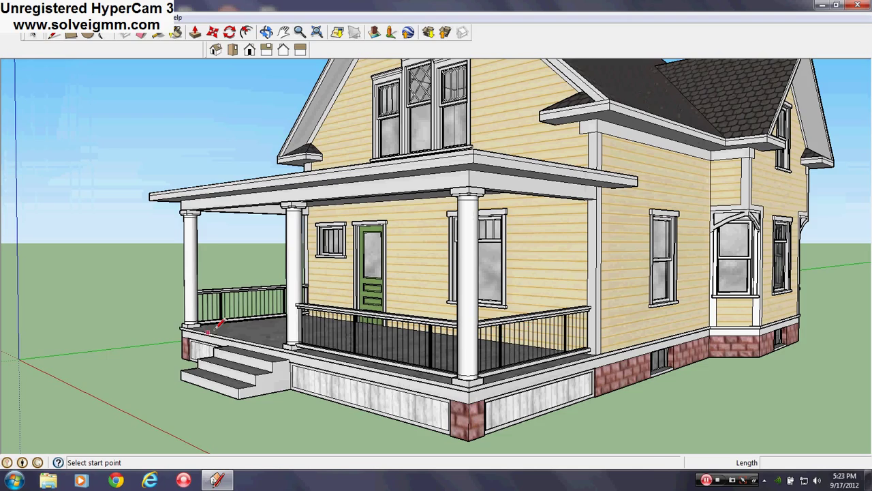
{"action": "middle_click_drag", "start_coordinate": [238, 329], "coordinate": [432, 332]}
{"action": "scroll", "coordinate": [558, 306], "scroll_direction": "up", "scroll_amount": 2}
{"action": "middle_click_drag", "start_coordinate": [512, 380], "coordinate": [493, 368]}
{"action": "scroll", "coordinate": [492, 367], "scroll_direction": "down", "scroll_amount": 1}
{"action": "scroll", "coordinate": [509, 320], "scroll_direction": "up", "scroll_amount": 2}
{"action": "middle_click_drag", "start_coordinate": [500, 333], "coordinate": [516, 320]}
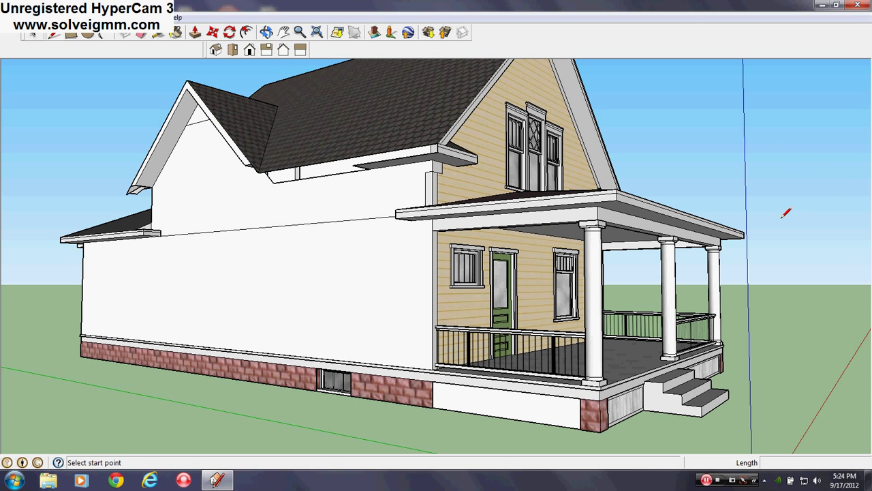
- Inspect the whole house from its untextured side wall around to the porch front and the finished siding
{"action": "middle_click_drag", "start_coordinate": [370, 333], "coordinate": [404, 347]}
{"action": "middle_click_drag", "start_coordinate": [298, 305], "coordinate": [379, 302]}
{"action": "mouse_move", "coordinate": [625, 336]}
{"action": "middle_mouse_down"}
{"action": "mouse_move", "coordinate": [790, 348]}
{"action": "mouse_move", "coordinate": [778, 339]}
{"action": "middle_mouse_up"}
{"action": "scroll", "coordinate": [440, 333], "scroll_direction": "down", "scroll_amount": 2}
{"action": "middle_click_drag", "start_coordinate": [565, 305], "coordinate": [82, 329]}
{"action": "scroll", "coordinate": [501, 334], "scroll_direction": "up", "scroll_amount": 6}
{"action": "scroll", "coordinate": [556, 297], "scroll_direction": "up", "scroll_amount": 3}
{"action": "scroll", "coordinate": [513, 317], "scroll_direction": "up", "scroll_amount": 5}
{"action": "middle_click_drag", "start_coordinate": [512, 317], "coordinate": [241, 318]}
{"action": "scroll", "coordinate": [480, 308], "scroll_direction": "down", "scroll_amount": 15}
{"action": "scroll", "coordinate": [374, 303], "scroll_direction": "up", "scroll_amount": 5}
{"action": "middle_click_drag", "start_coordinate": [467, 302], "coordinate": [417, 300]}
{"action": "middle_click_drag", "start_coordinate": [464, 277], "coordinate": [444, 263]}
{"action": "scroll", "coordinate": [390, 403], "scroll_direction": "down", "scroll_amount": 2}
{"action": "scroll", "coordinate": [340, 292], "scroll_direction": "up", "scroll_amount": 2}
{"action": "middle_click_drag", "start_coordinate": [340, 294], "coordinate": [337, 290]}
{"action": "scroll", "coordinate": [338, 290], "scroll_direction": "down", "scroll_amount": 1}
{"action": "scroll", "coordinate": [386, 386], "scroll_direction": "up", "scroll_amount": 1}
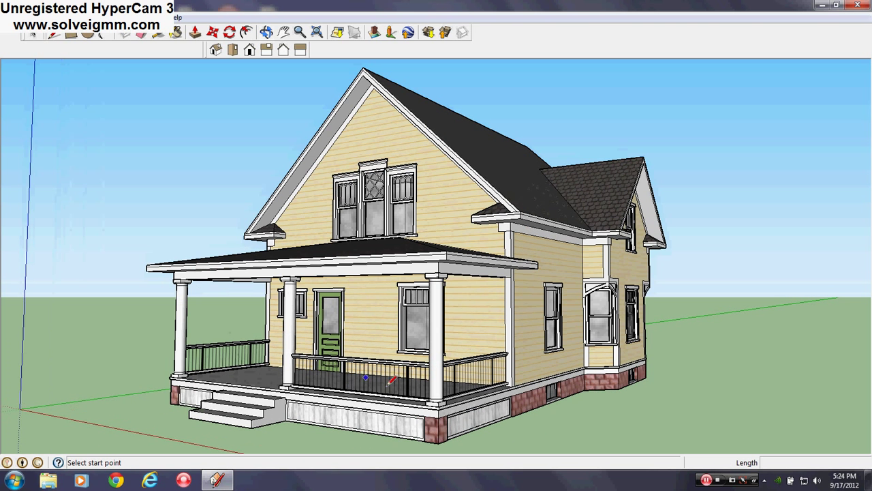